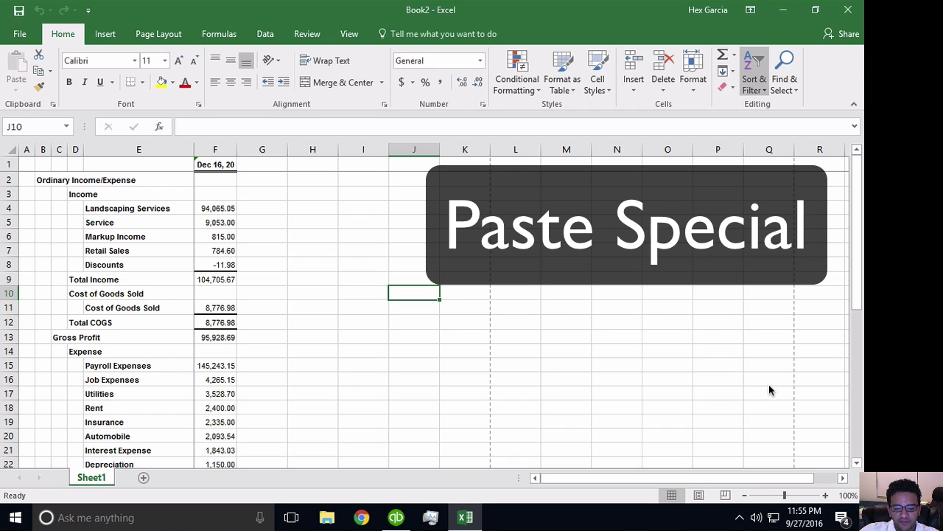
Step: Copy the whole Dec 16, 20 column F and paste it normally into column H
{"action": "left_click", "coordinate": [215, 146]}
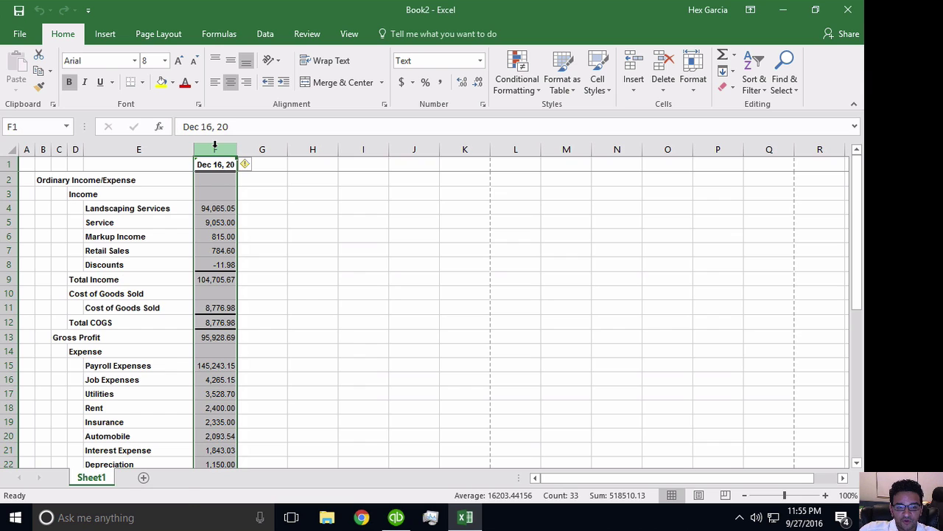
{"action": "key", "text": "ctrl+c"}
{"action": "left_click", "coordinate": [319, 147]}
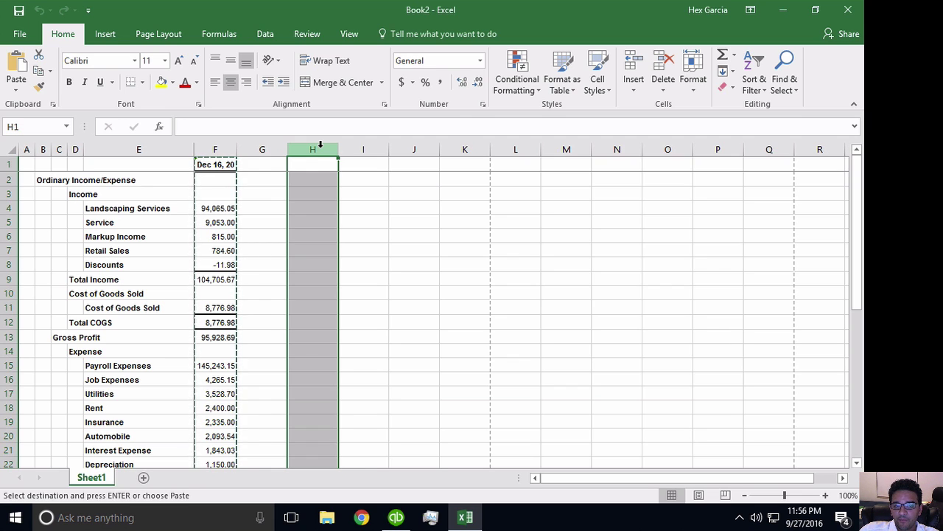
{"action": "key", "text": "ctrl+v"}
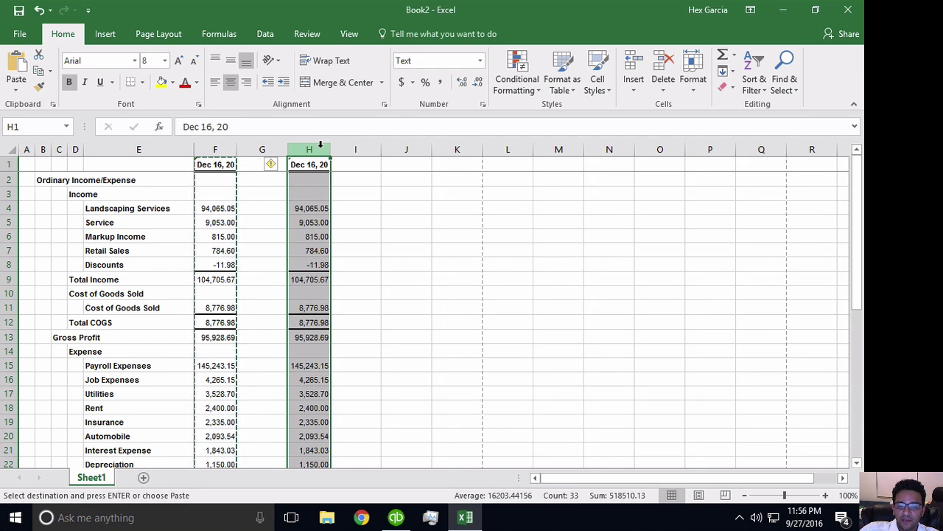
{"action": "left_click", "coordinate": [342, 191]}
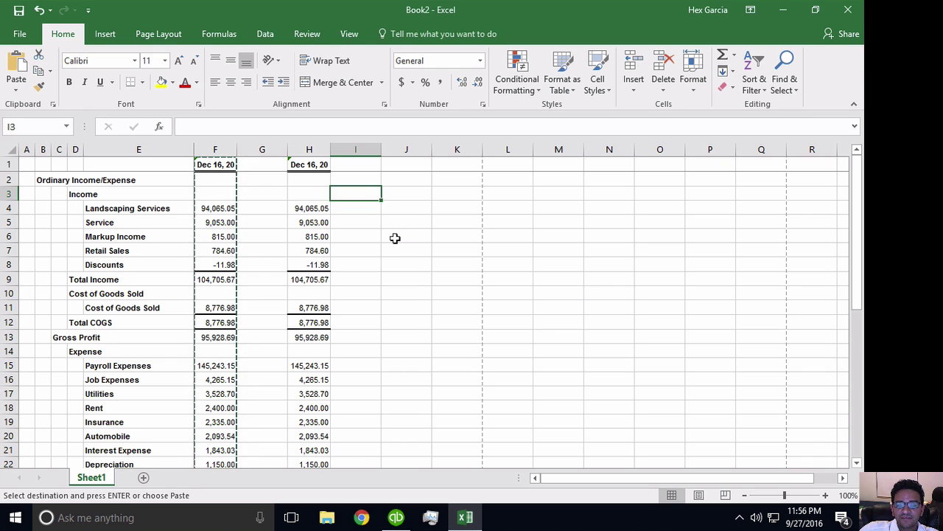
Step: Compare the Landscaping Services, Total Income and Total COGS cells of columns F and H, checking their values and formulas
{"action": "left_click", "coordinate": [209, 206]}
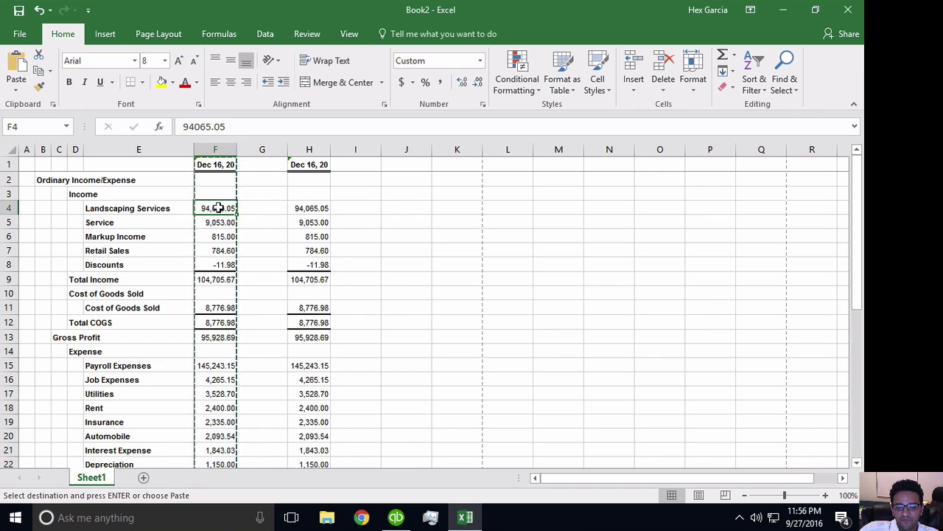
{"action": "left_click", "coordinate": [310, 205]}
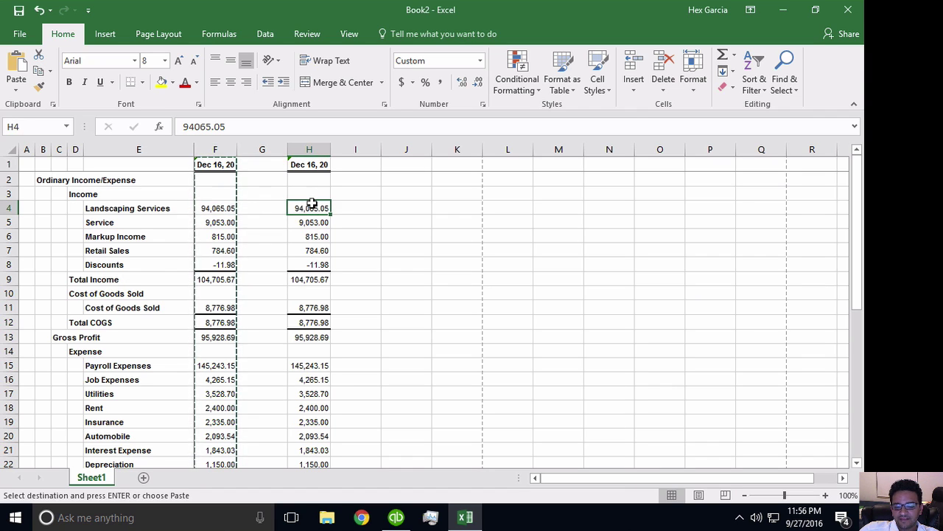
{"action": "left_click", "coordinate": [211, 279]}
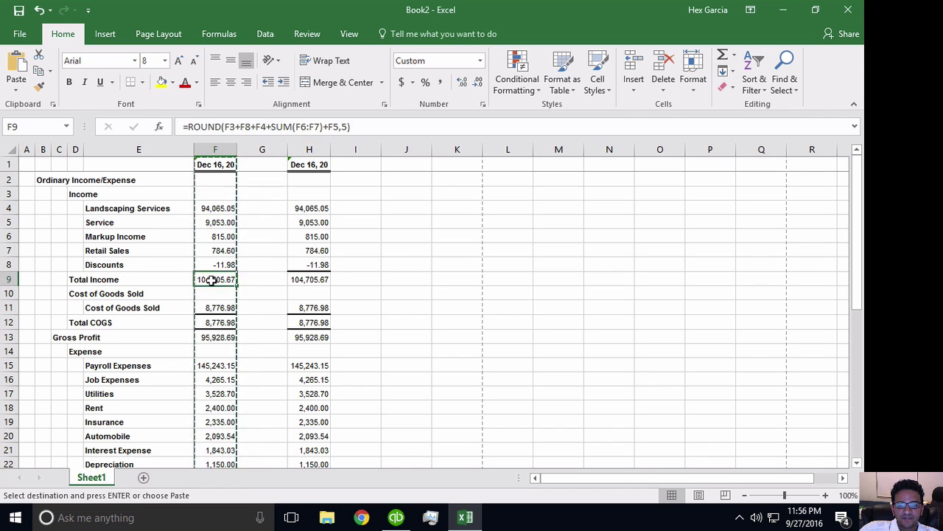
{"action": "left_click_drag", "start_coordinate": [374, 127], "coordinate": [157, 126]}
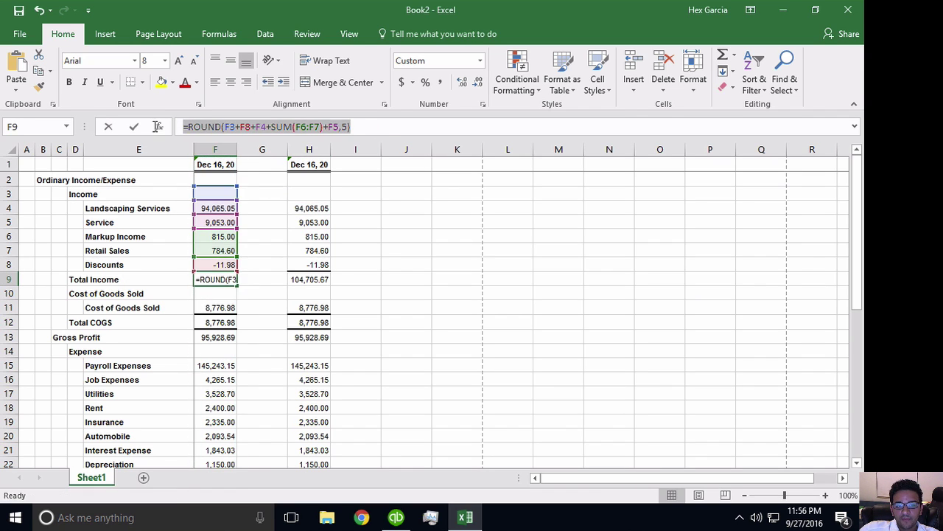
{"action": "type", "text": "="}
{"action": "left_click", "coordinate": [312, 278]}
{"action": "key", "text": "Return"}
{"action": "left_click", "coordinate": [313, 279]}
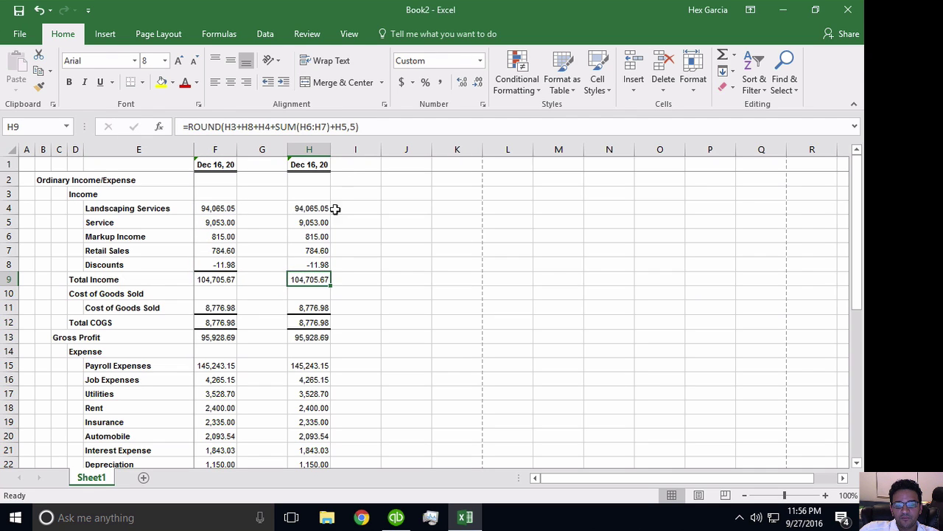
{"action": "left_click_drag", "start_coordinate": [365, 126], "coordinate": [118, 126]}
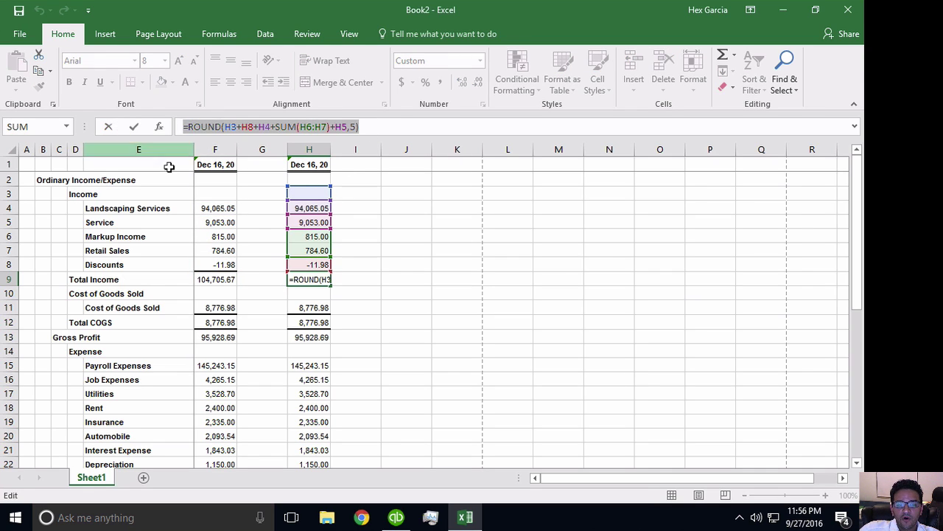
{"action": "key", "text": "Escape"}
{"action": "left_click", "coordinate": [311, 322]}
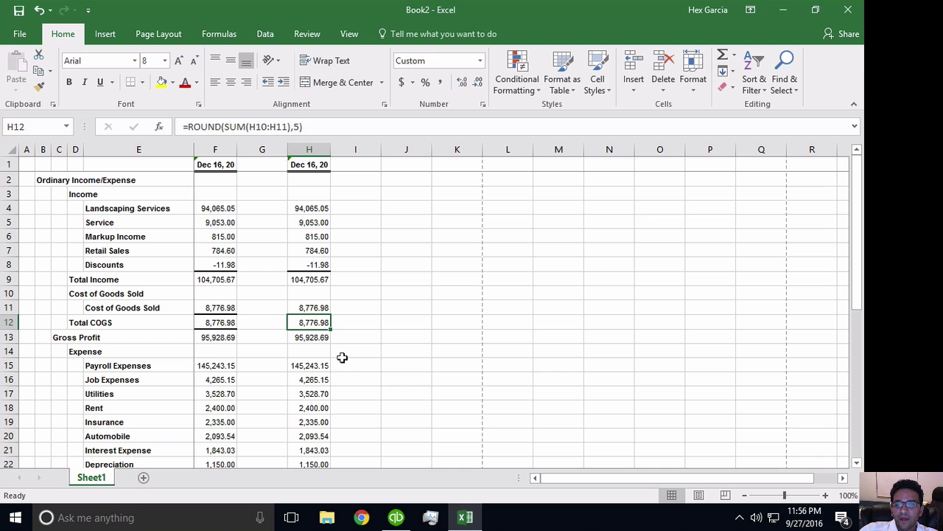
Step: Delete the pasted column H
{"action": "left_click", "coordinate": [309, 148]}
{"action": "right_click", "coordinate": [308, 150]}
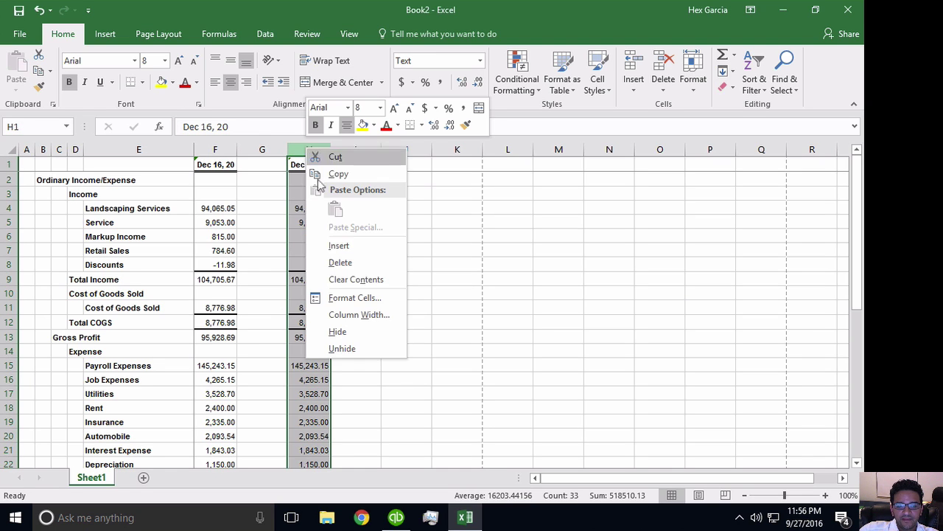
{"action": "left_click", "coordinate": [353, 263]}
{"action": "left_click", "coordinate": [364, 260]}
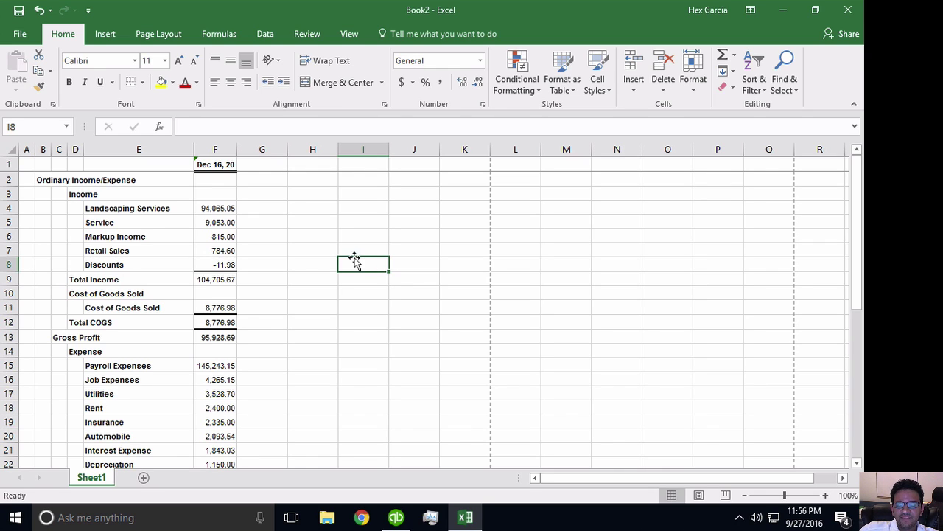
Step: Examine the Landscaping Services value in F4 and the Total Income formula in F9
{"action": "left_click", "coordinate": [206, 208]}
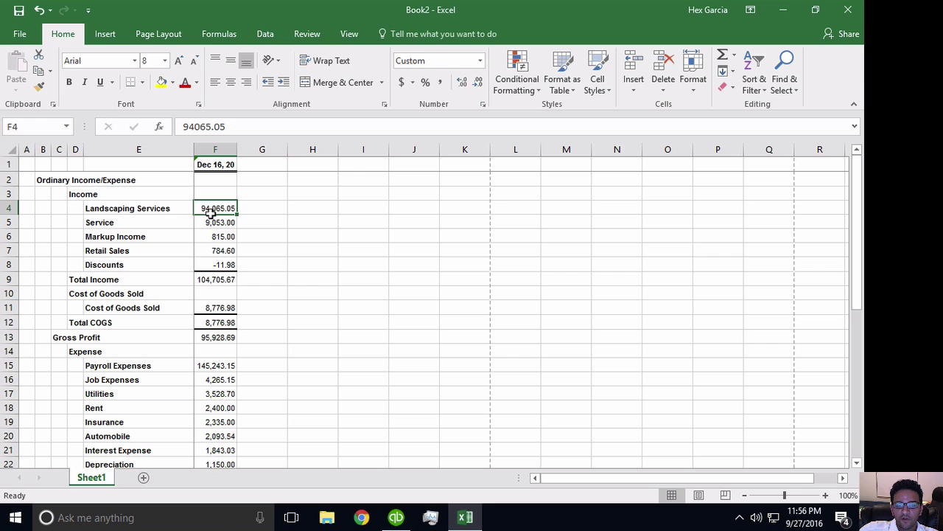
{"action": "left_click", "coordinate": [219, 279]}
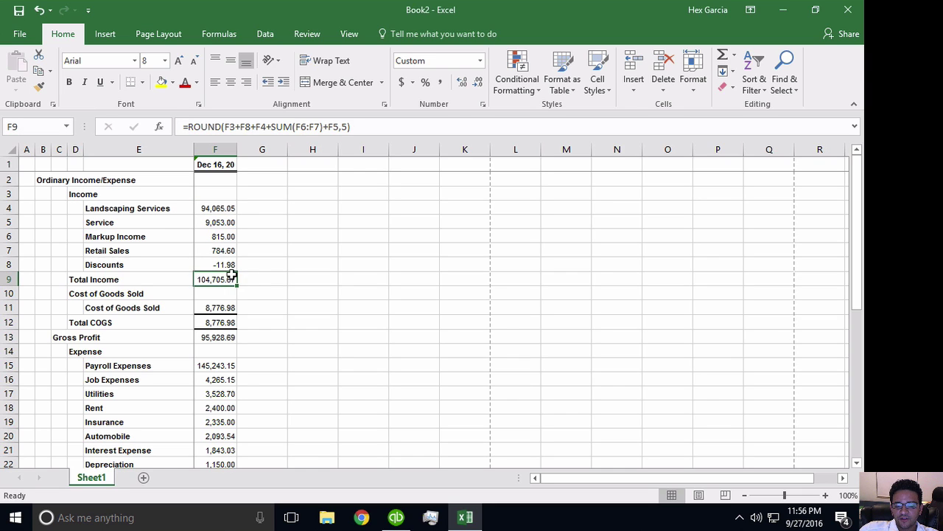
{"action": "left_click", "coordinate": [342, 127]}
{"action": "key", "text": "ctrl+a"}
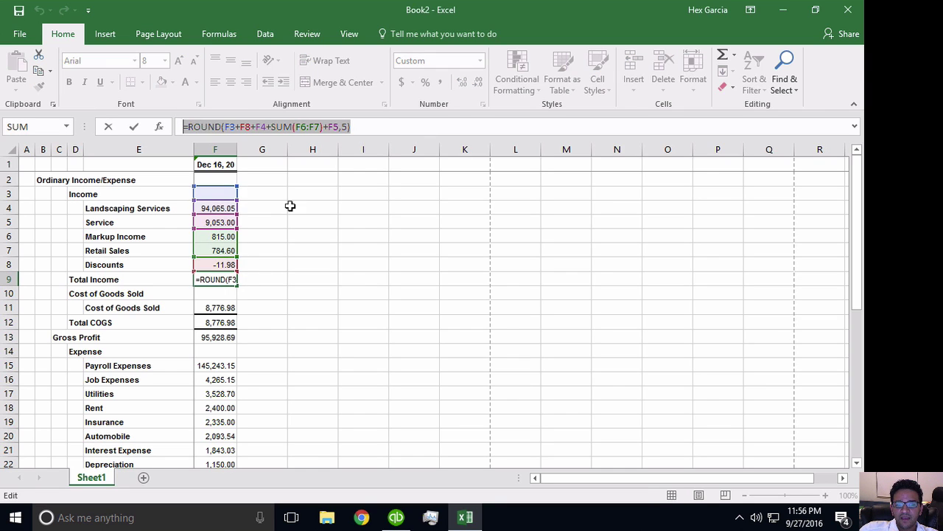
{"action": "type", "text": "'"}
{"action": "key", "text": "Escape"}
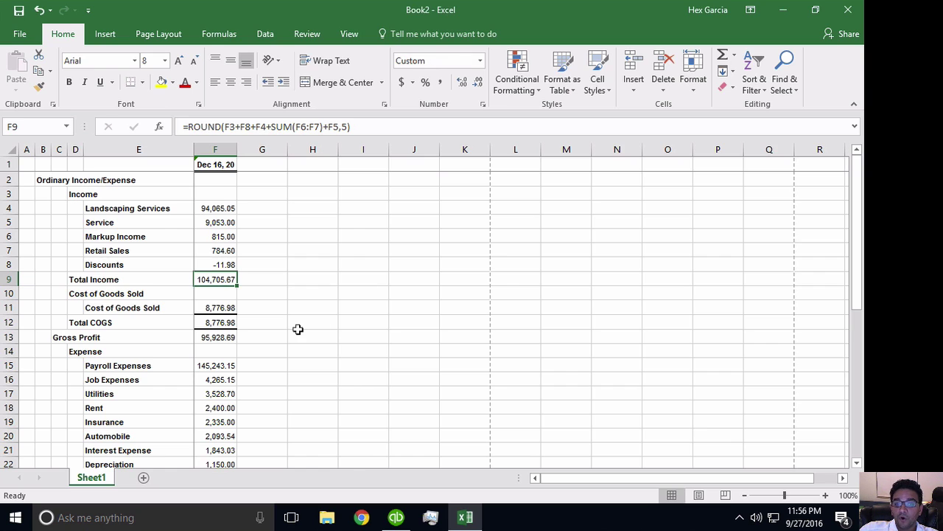
Step: Colour the Total Income amount in F9 red and fill the Landscaping Services amount in F4 with yellow
{"action": "left_click", "coordinate": [186, 83]}
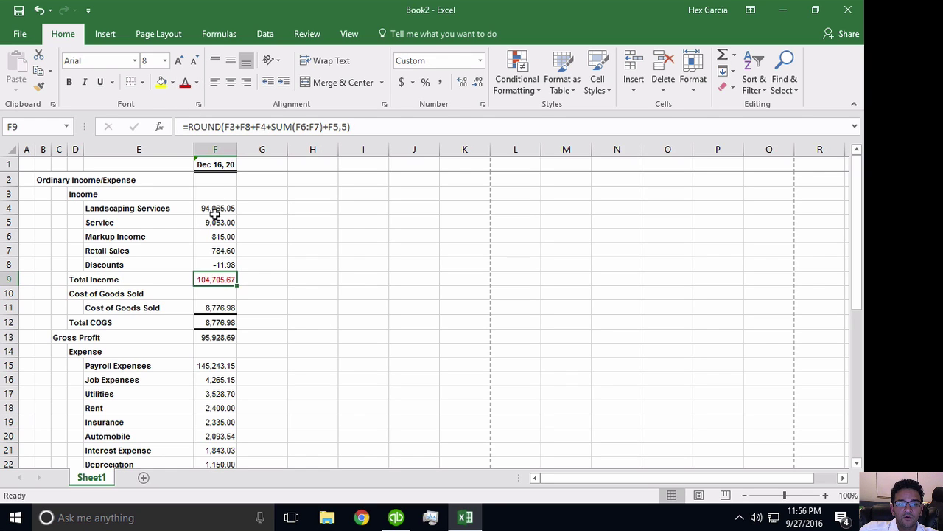
{"action": "left_click", "coordinate": [214, 210]}
{"action": "left_click", "coordinate": [158, 86]}
{"action": "left_click", "coordinate": [259, 194]}
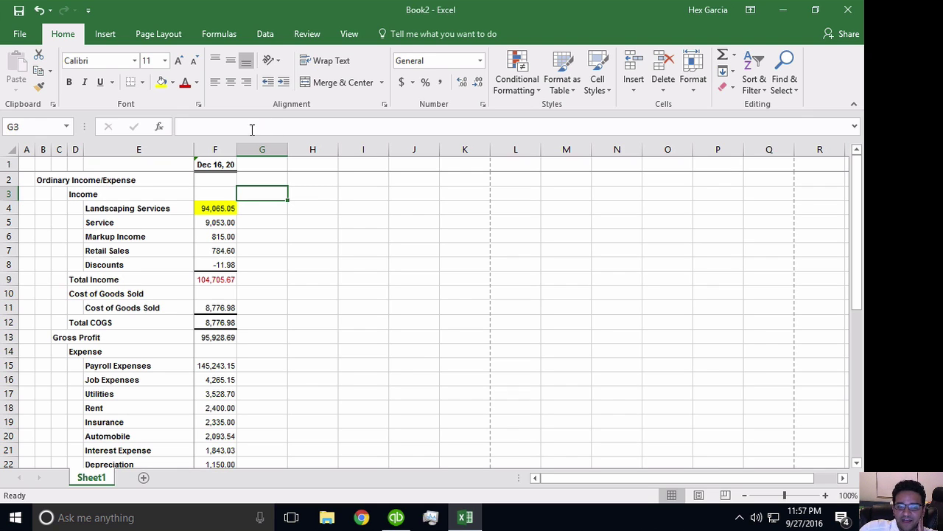
Step: Copy column F and use Paste Special to paste only its values into column H
{"action": "left_click", "coordinate": [213, 148]}
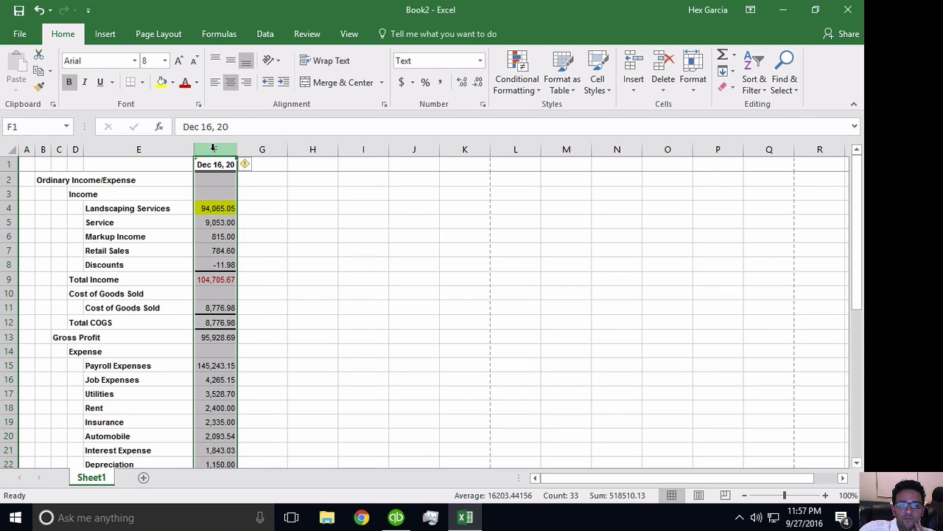
{"action": "right_click", "coordinate": [213, 148]}
{"action": "left_click", "coordinate": [246, 178]}
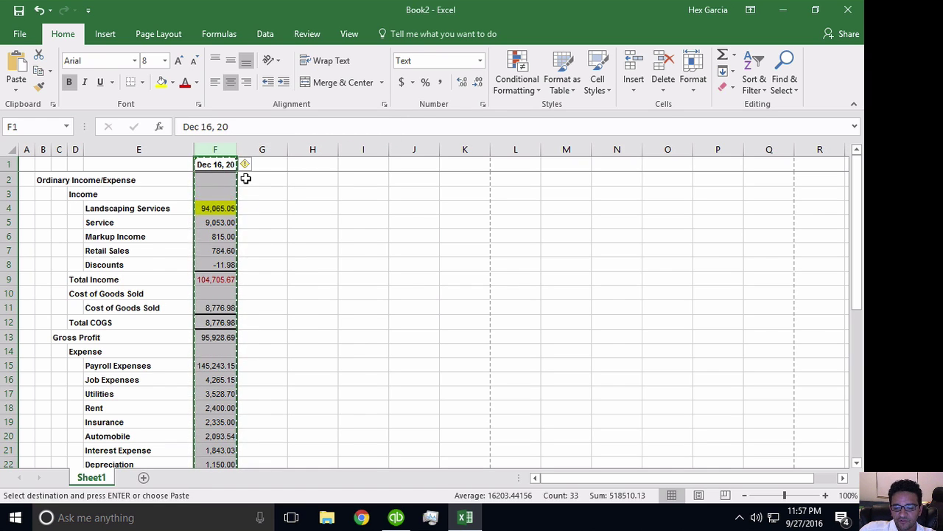
{"action": "left_click", "coordinate": [317, 149]}
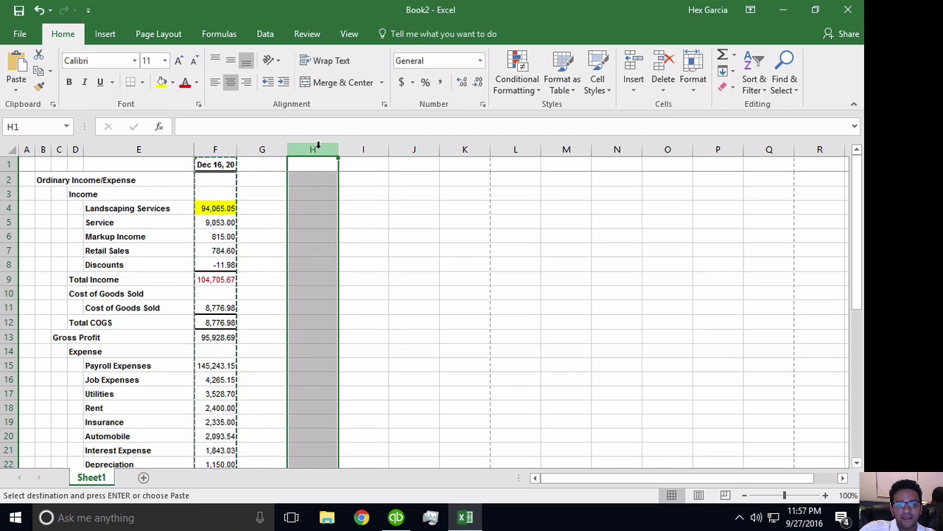
{"action": "right_click", "coordinate": [317, 152]}
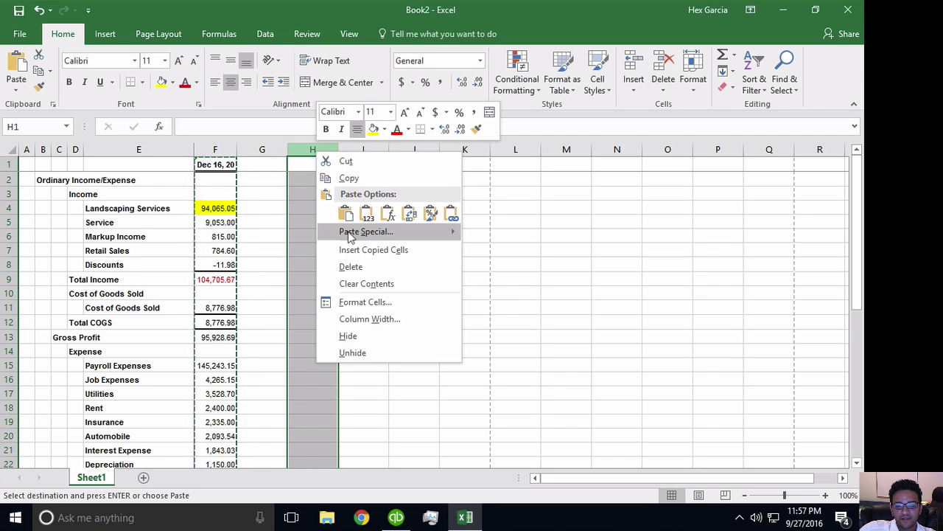
{"action": "mouse_move", "coordinate": [350, 235]}
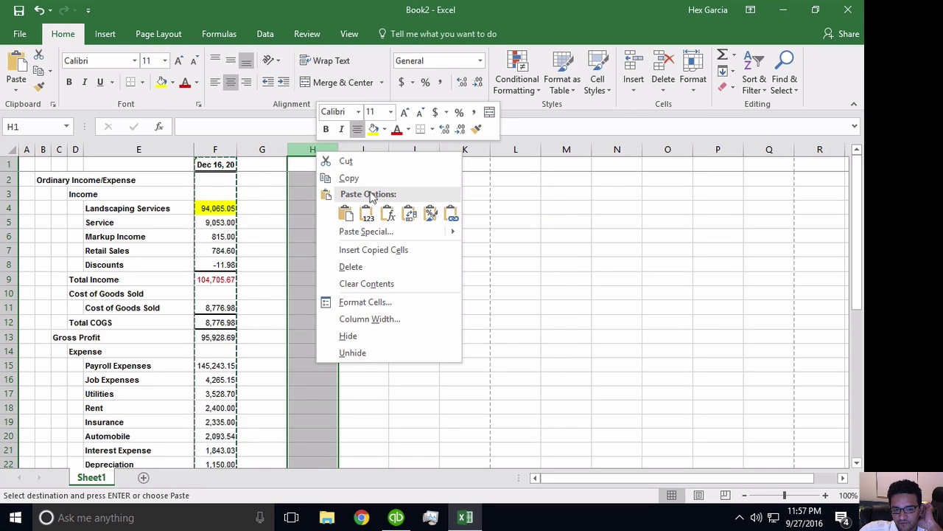
{"action": "left_click", "coordinate": [297, 149]}
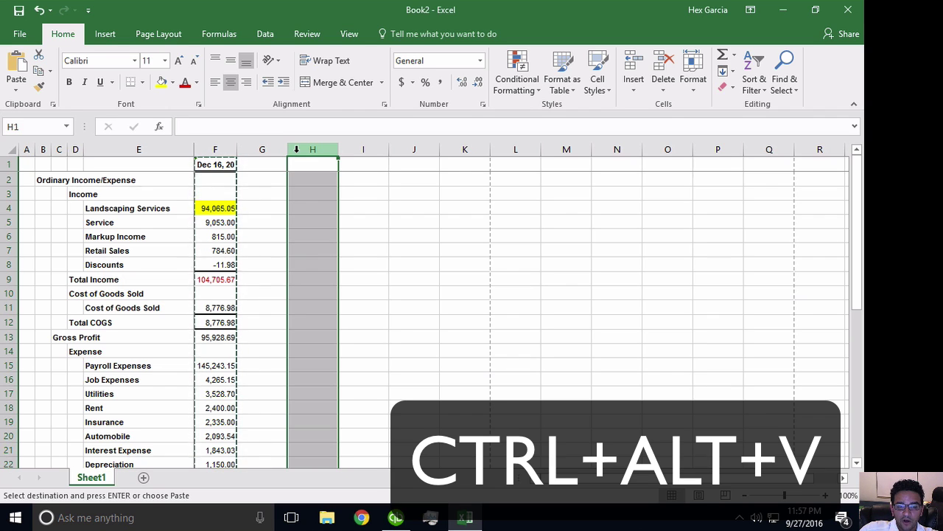
{"action": "right_click", "coordinate": [297, 149]}
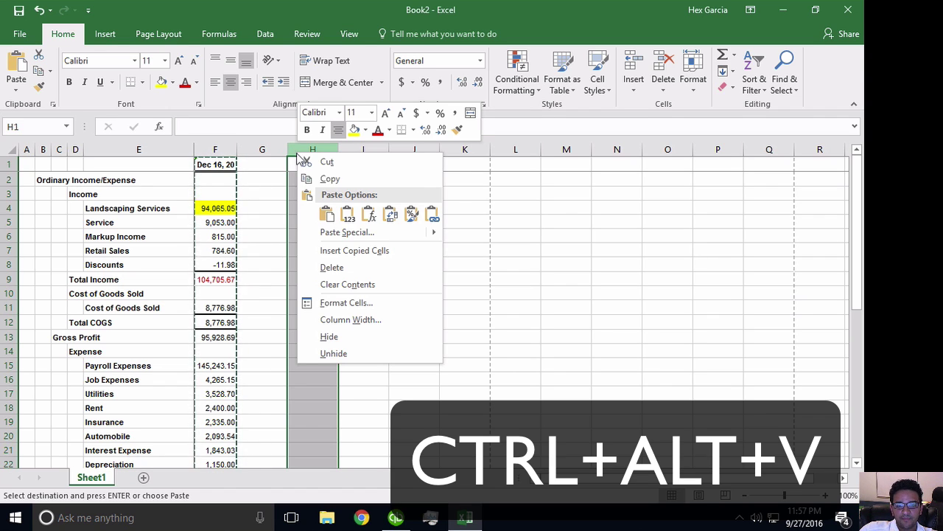
{"action": "left_click", "coordinate": [331, 233]}
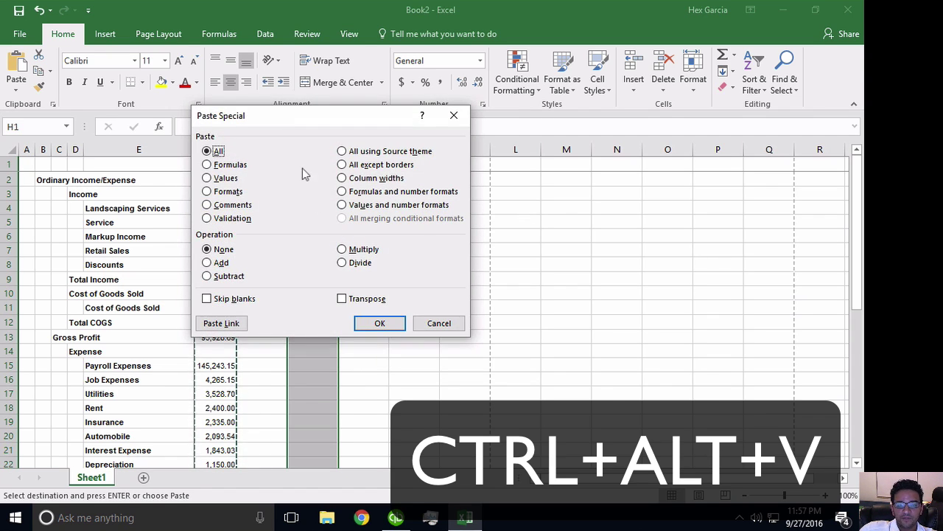
{"action": "left_click_drag", "start_coordinate": [290, 117], "coordinate": [471, 184]}
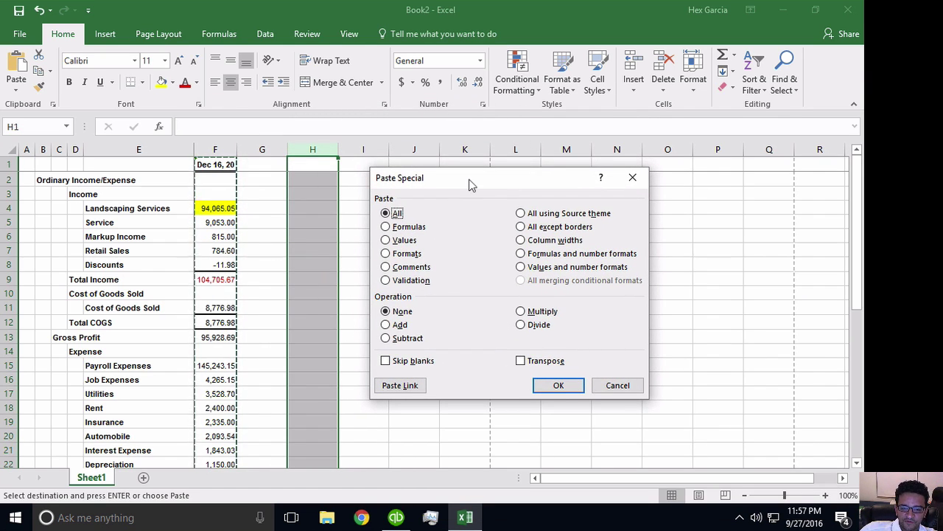
{"action": "left_click", "coordinate": [398, 242]}
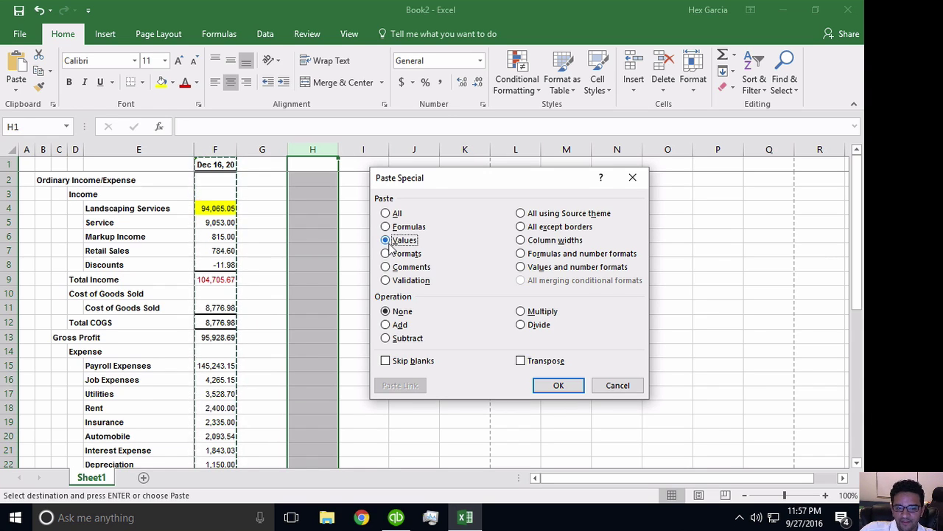
{"action": "left_click", "coordinate": [558, 385]}
{"action": "left_click", "coordinate": [464, 236]}
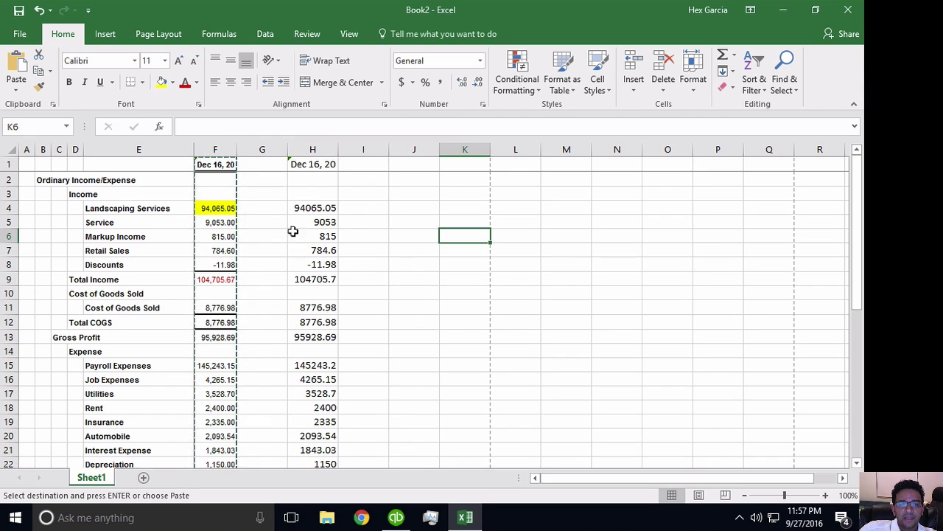
Step: In column H, set the Service amount in H5 to 5000 and the Discounts amount in H8 to 20000
{"action": "left_click", "coordinate": [327, 213]}
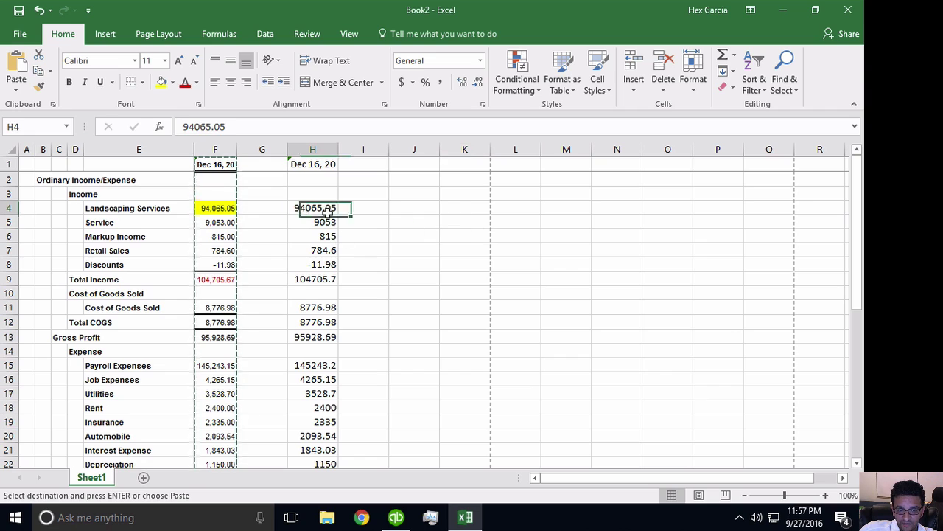
{"action": "left_click", "coordinate": [309, 218]}
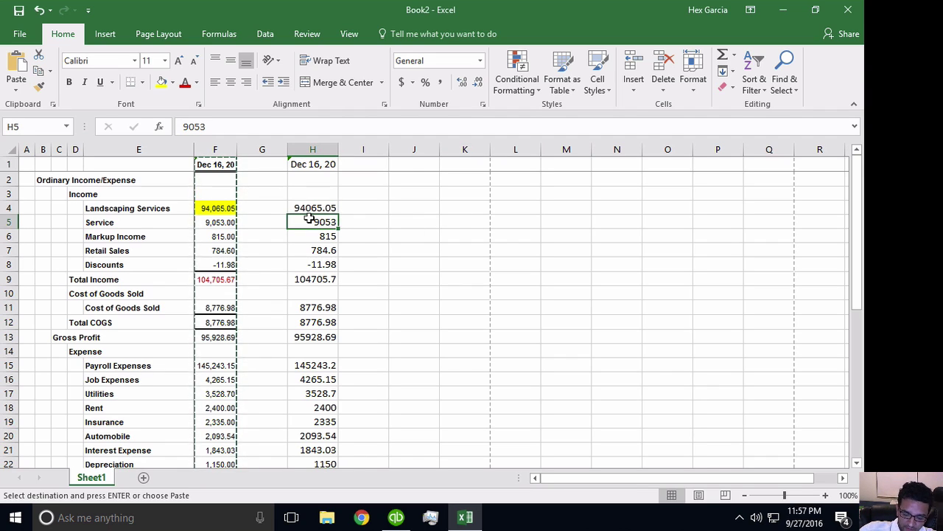
{"action": "type", "text": "5000"}
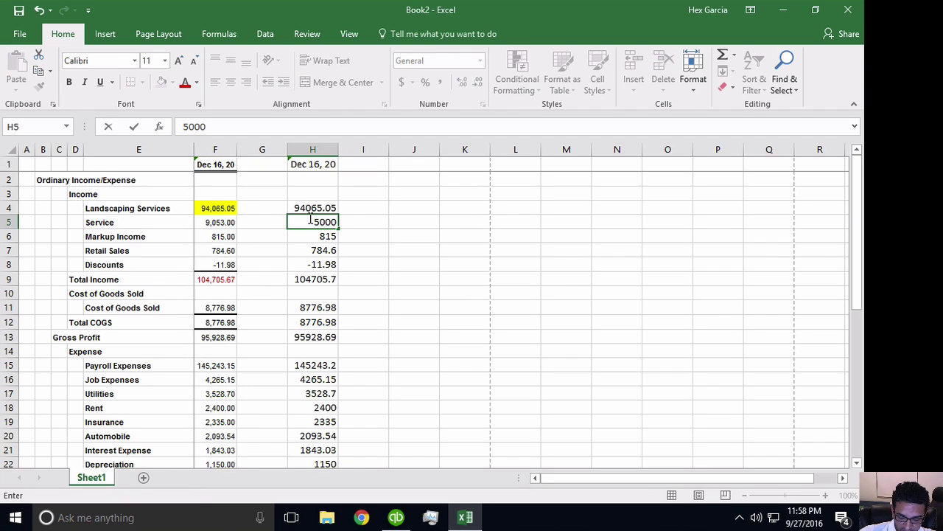
{"action": "key", "text": "Return"}
{"action": "key", "text": "Return"}
{"action": "key", "text": "Return"}
{"action": "type", "text": "2"}
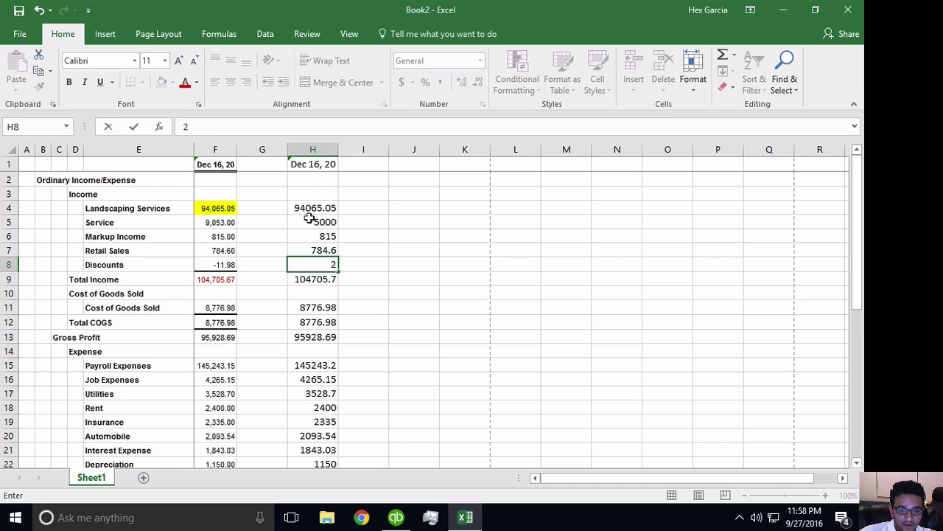
{"action": "type", "text": "0000"}
{"action": "key", "text": "Return"}
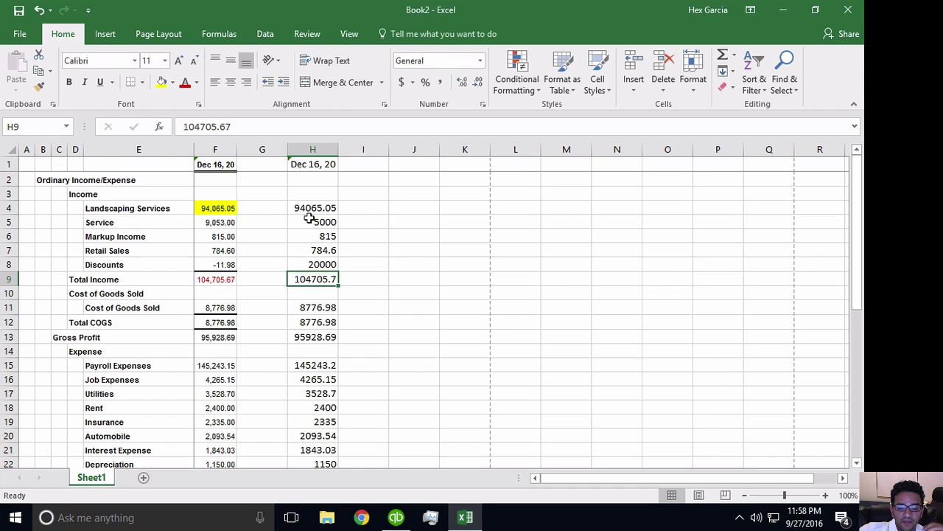
Step: Examine the Service and Discounts amounts in column H and the Total Income formula in F9
{"action": "left_click", "coordinate": [311, 219]}
{"action": "left_click", "coordinate": [325, 266]}
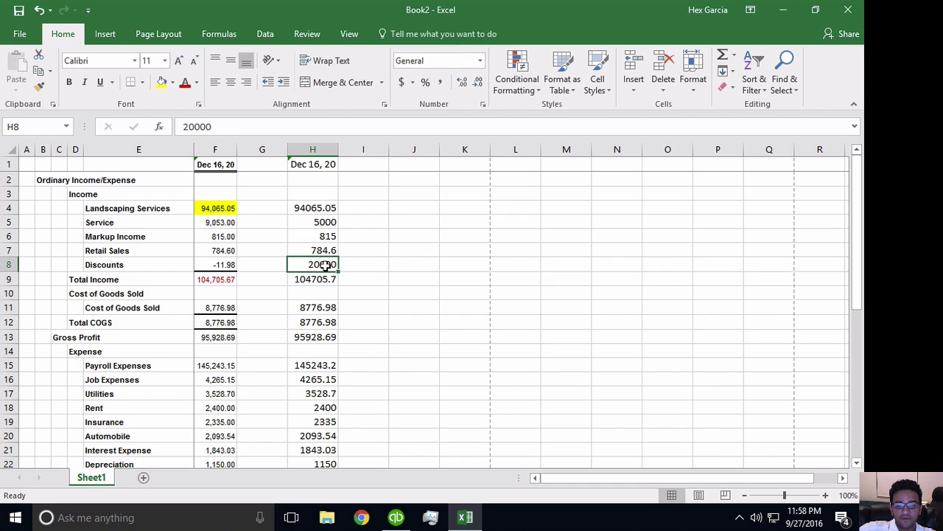
{"action": "left_click", "coordinate": [214, 149]}
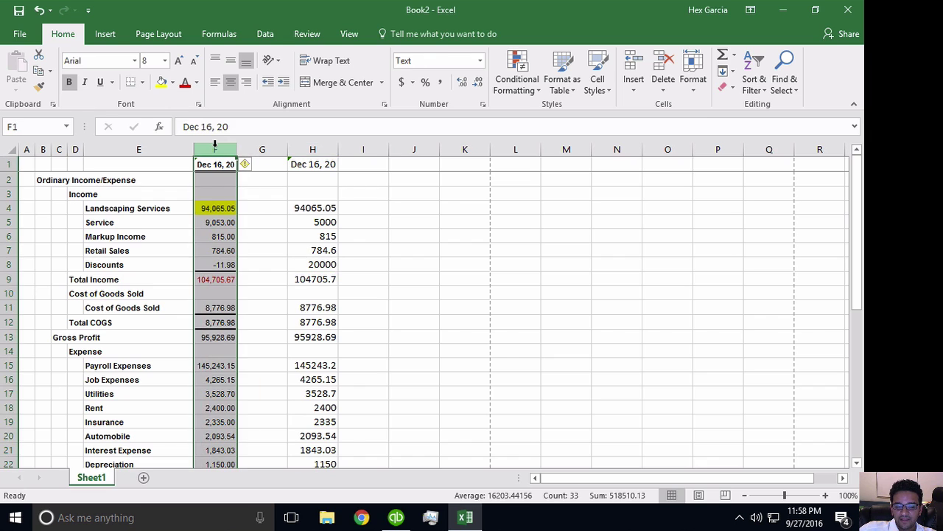
{"action": "left_click", "coordinate": [246, 316]}
{"action": "left_click", "coordinate": [215, 278]}
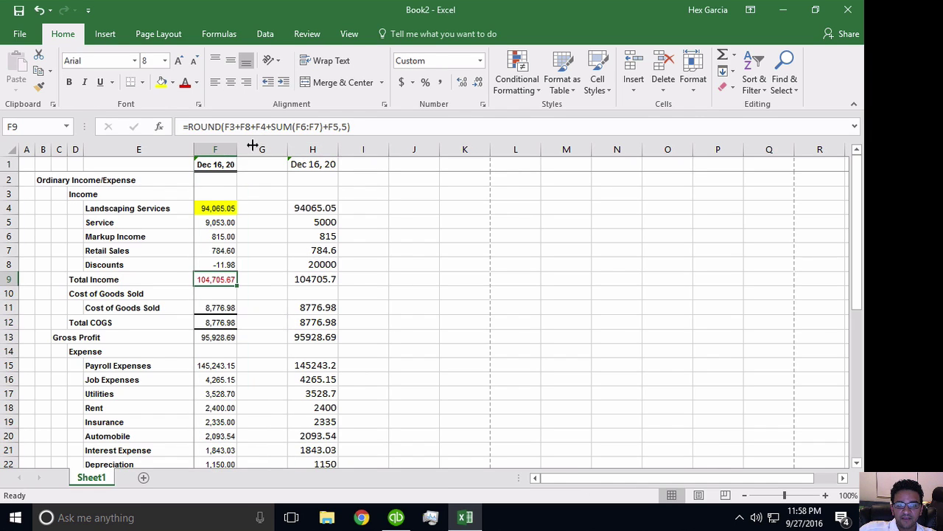
{"action": "left_click", "coordinate": [389, 127]}
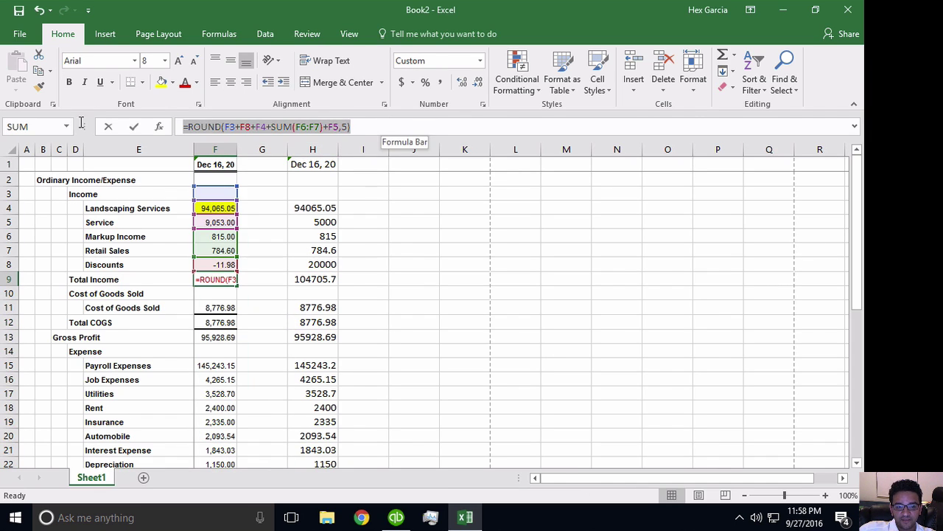
Step: Copy column F and use Paste Special to paste only its formulas into column H
{"action": "left_click", "coordinate": [216, 150]}
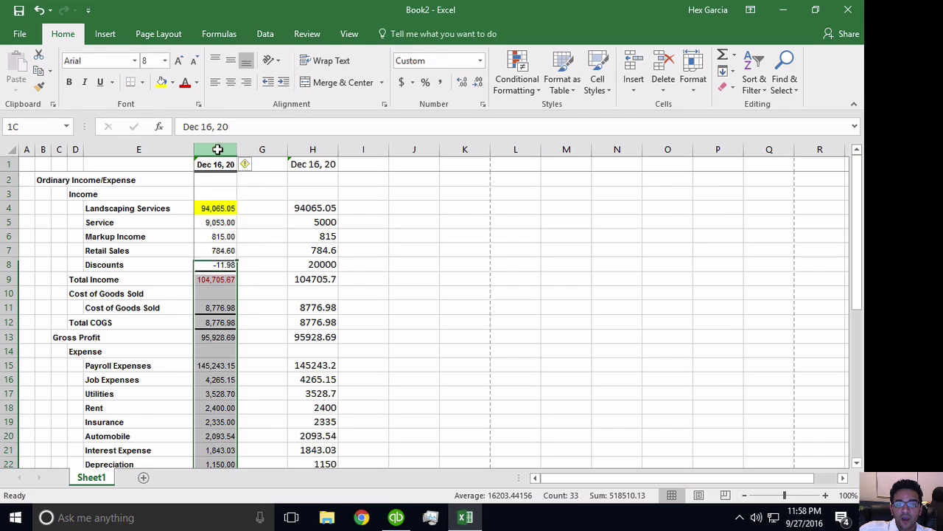
{"action": "right_click", "coordinate": [220, 152]}
{"action": "left_click", "coordinate": [249, 177]}
{"action": "left_click", "coordinate": [313, 149]}
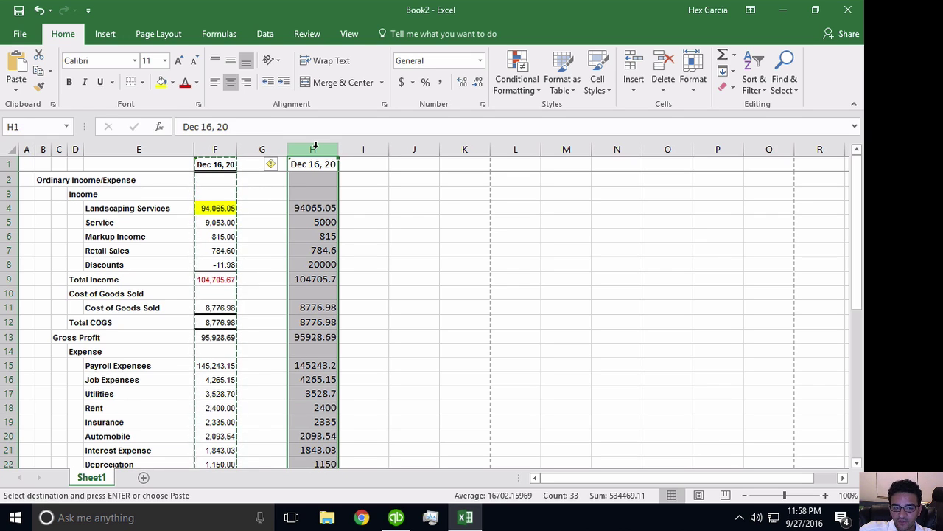
{"action": "right_click", "coordinate": [314, 148]}
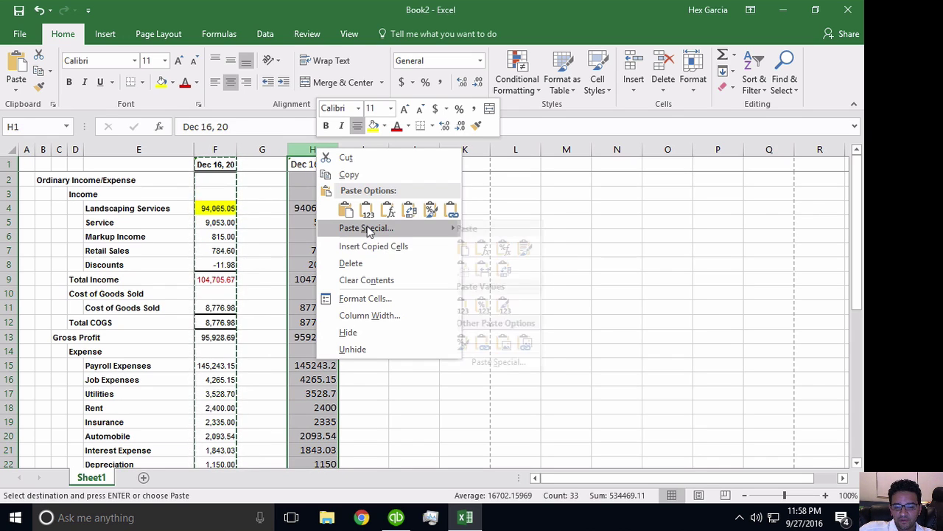
{"action": "left_click", "coordinate": [357, 230]}
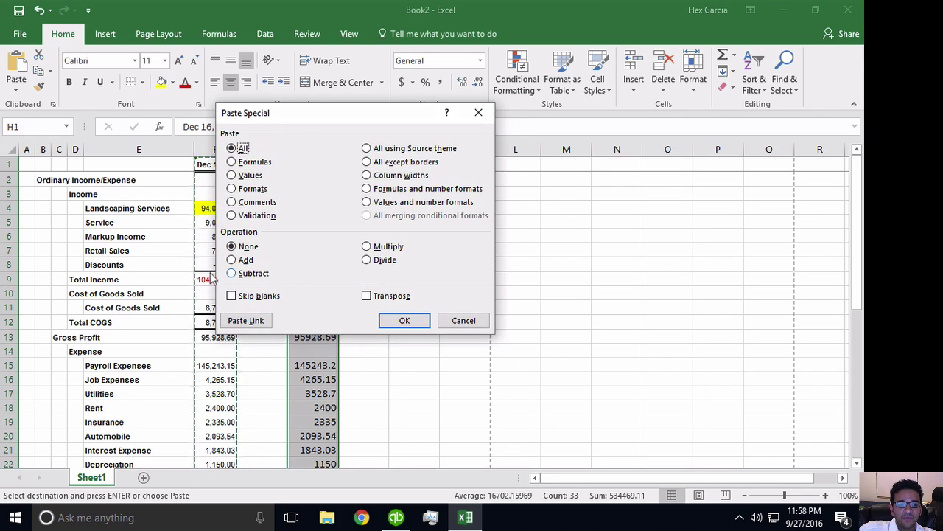
{"action": "left_click_drag", "start_coordinate": [288, 120], "coordinate": [492, 144]}
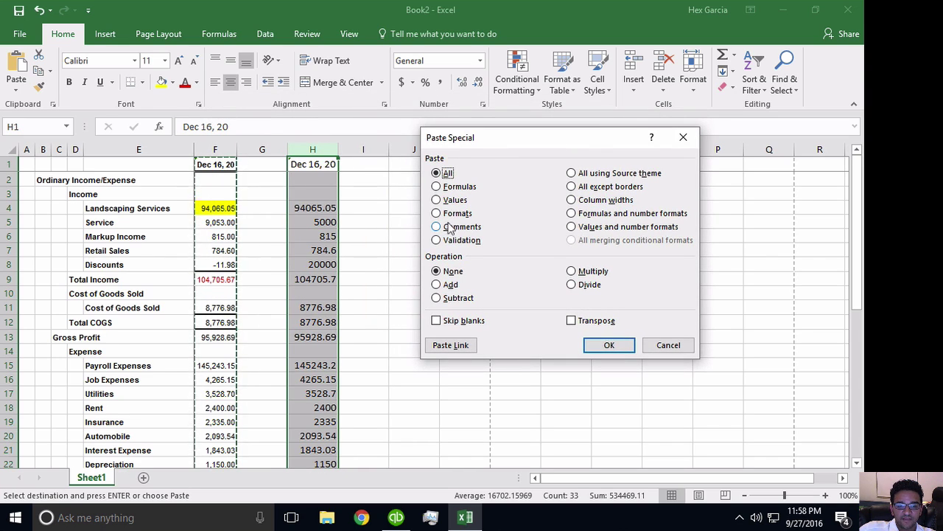
{"action": "left_click", "coordinate": [446, 188]}
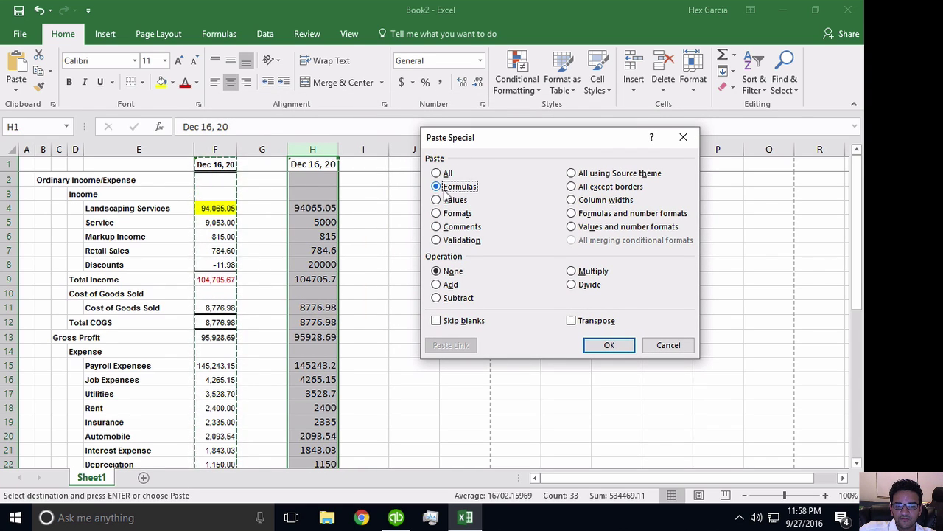
{"action": "left_click", "coordinate": [610, 345]}
Step: Inspect the pasted Landscaping Services, Service and Discounts cells and the Total Income formula in column H
{"action": "left_click", "coordinate": [329, 207]}
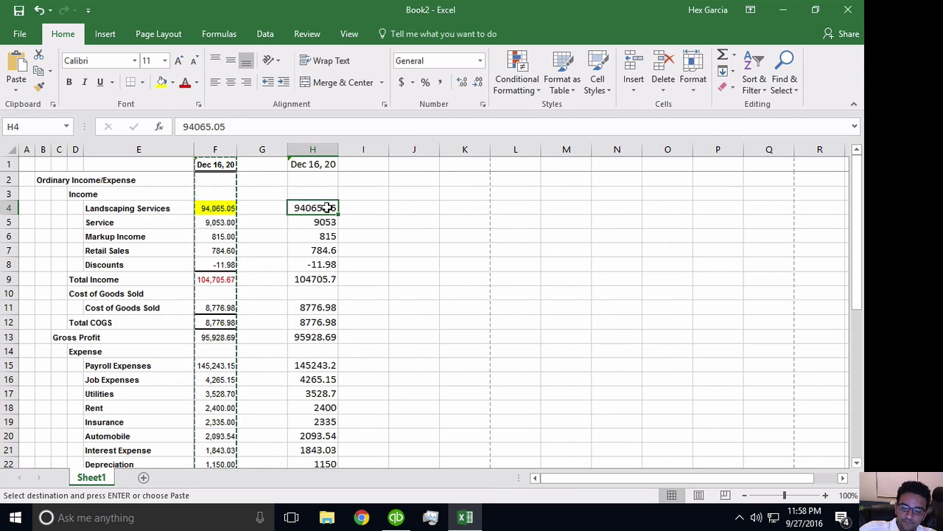
{"action": "left_click", "coordinate": [325, 227]}
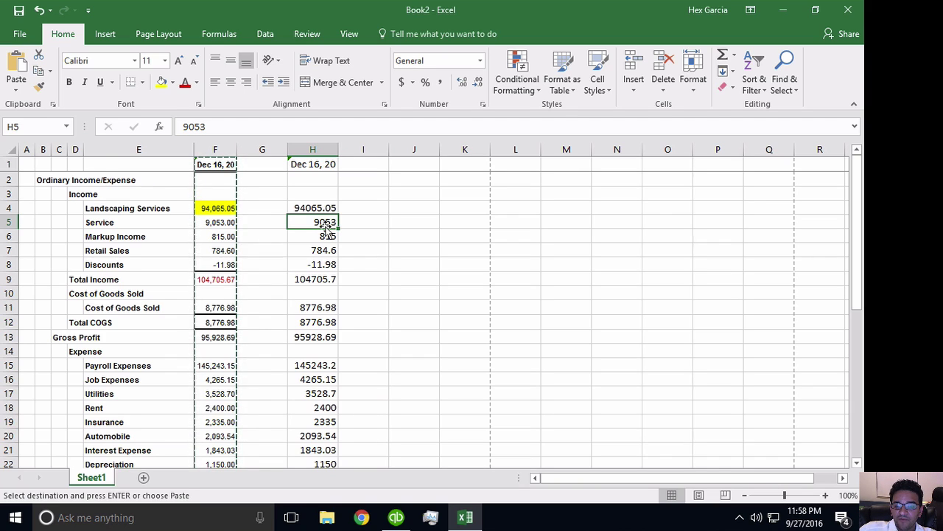
{"action": "left_click", "coordinate": [317, 279]}
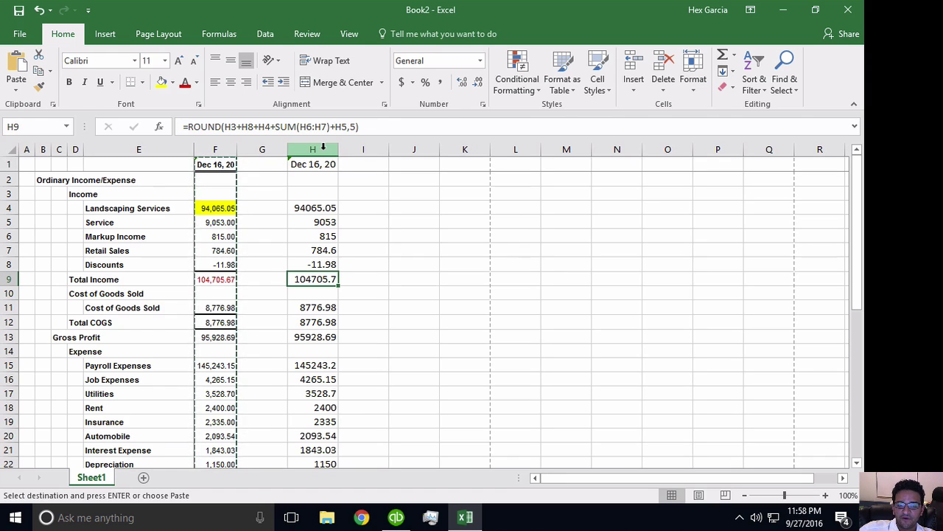
{"action": "left_click", "coordinate": [322, 264]}
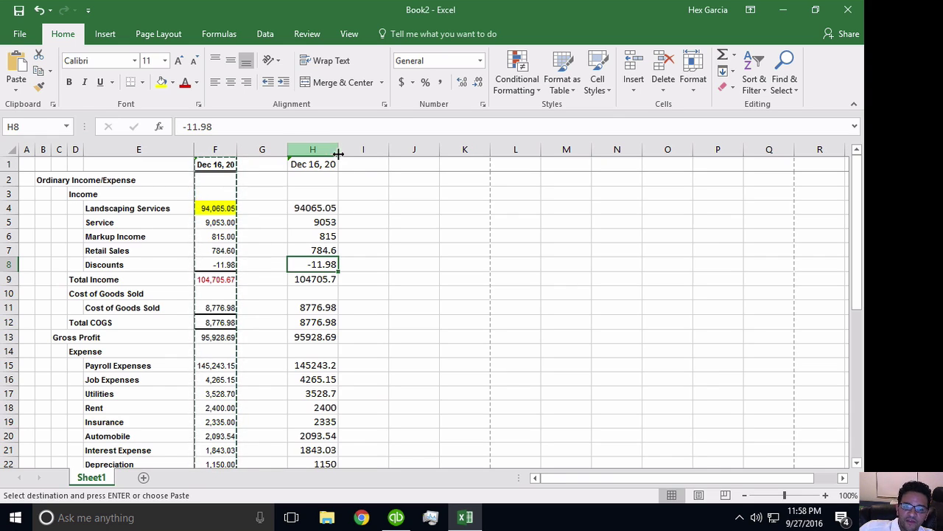
Step: In column H, set Landscaping Services in H4 to 50000, Markup Income in H6 to 52222 and Discounts in H8 to 12555
{"action": "left_click", "coordinate": [314, 210]}
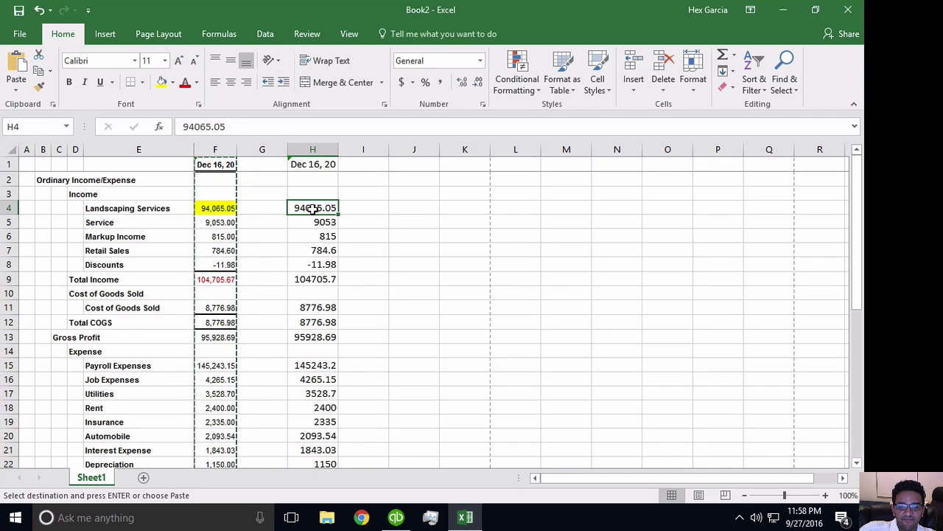
{"action": "type", "text": "500"}
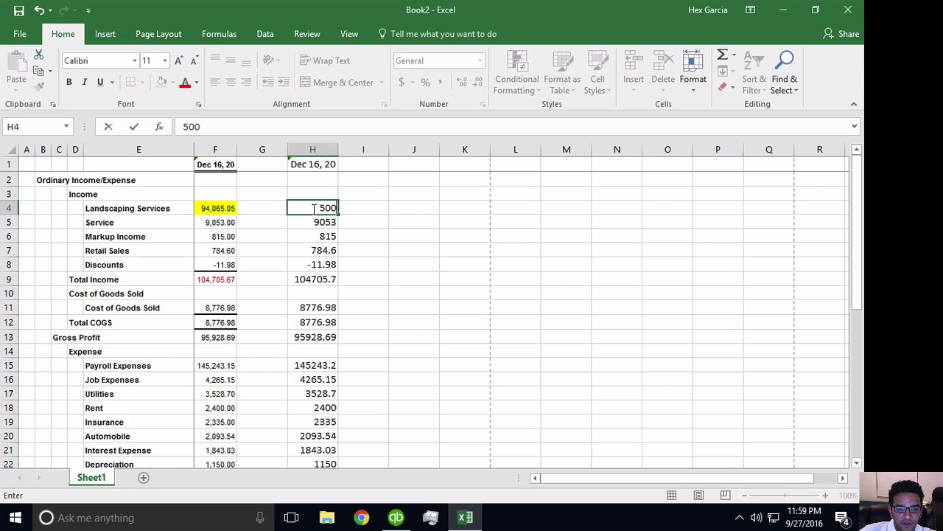
{"action": "type", "text": "00"}
{"action": "key", "text": "Return"}
{"action": "key", "text": "Return"}
{"action": "type", "text": "5"}
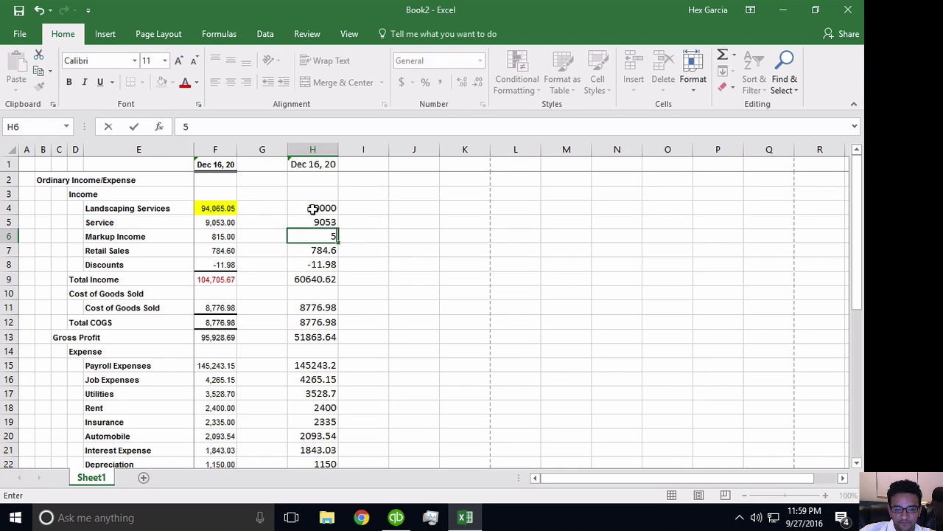
{"action": "type", "text": "2222"}
{"action": "key", "text": "Return"}
{"action": "key", "text": "Return"}
{"action": "type", "text": "12"}
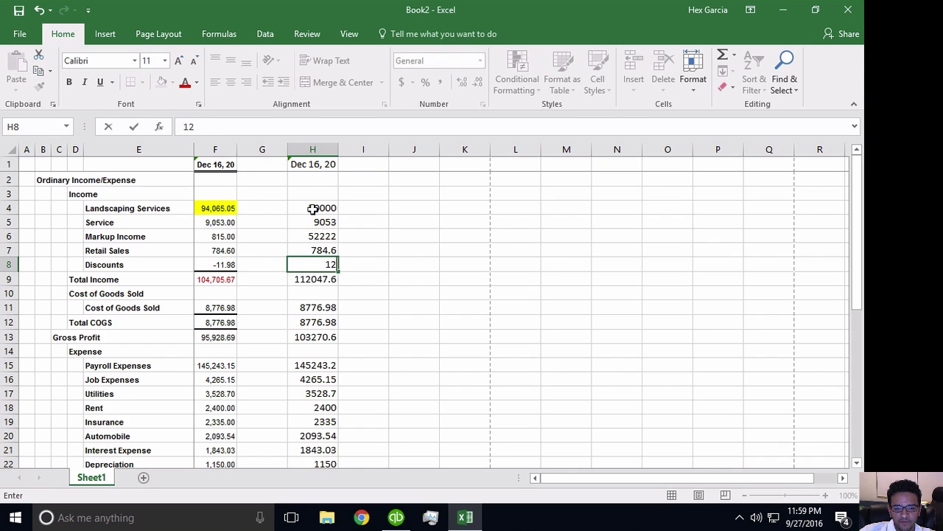
{"action": "type", "text": "555"}
{"action": "key", "text": "Return"}
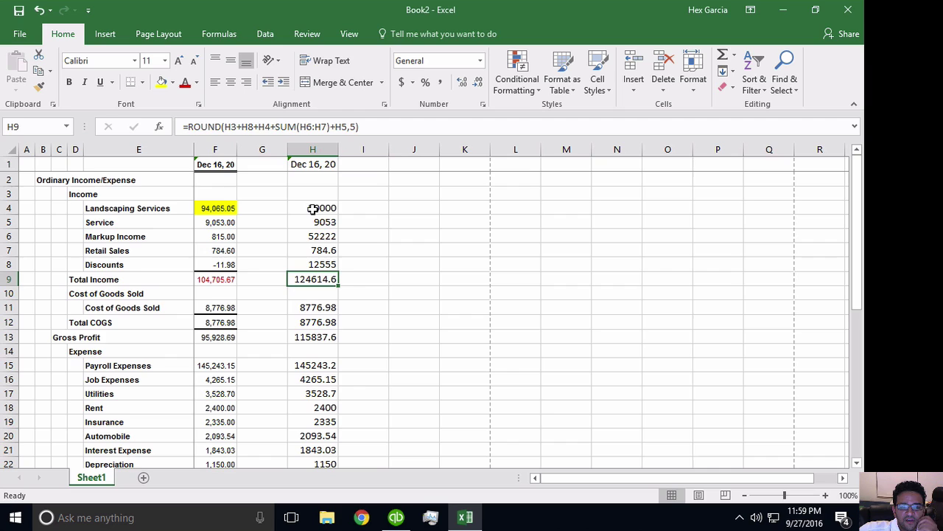
{"action": "left_click", "coordinate": [385, 363]}
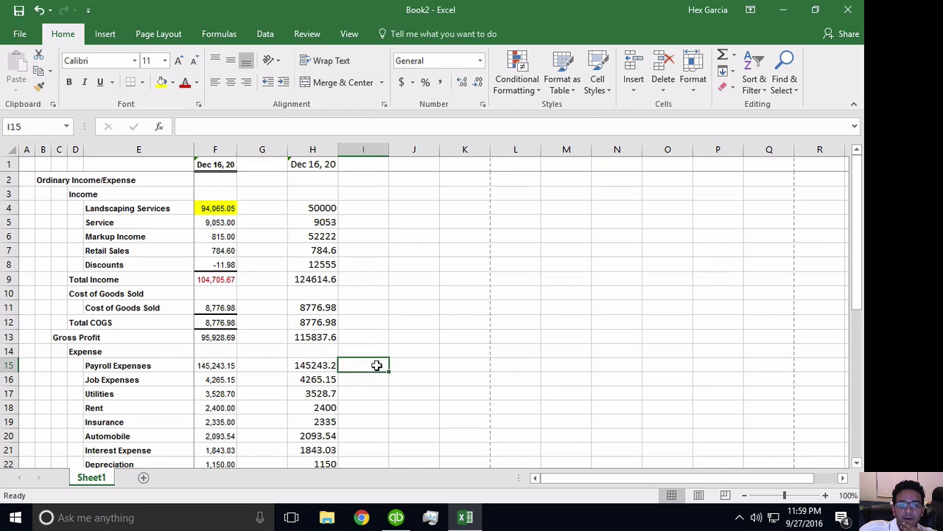
Step: Examine the formatting of the Landscaping Services amount, the Total Income amount and the date heading in column F
{"action": "left_click", "coordinate": [216, 210]}
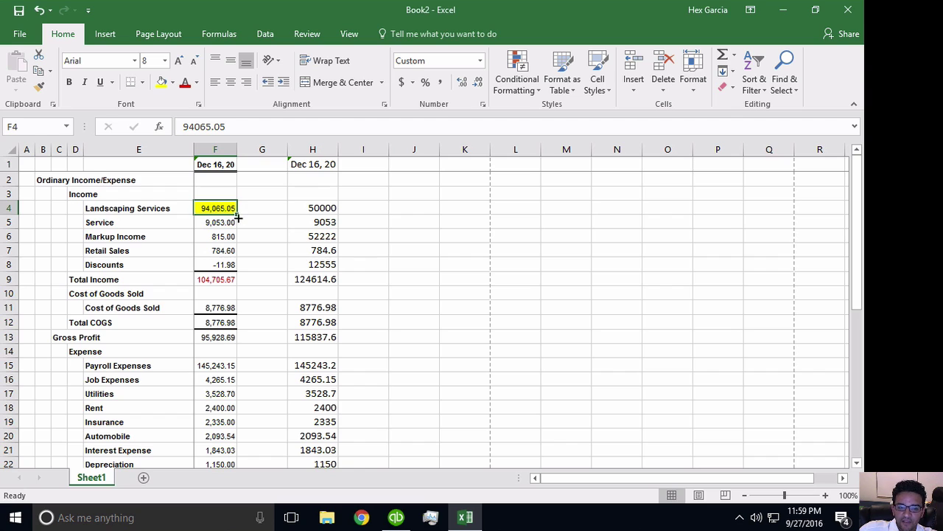
{"action": "left_click", "coordinate": [215, 279]}
{"action": "left_click", "coordinate": [219, 165]}
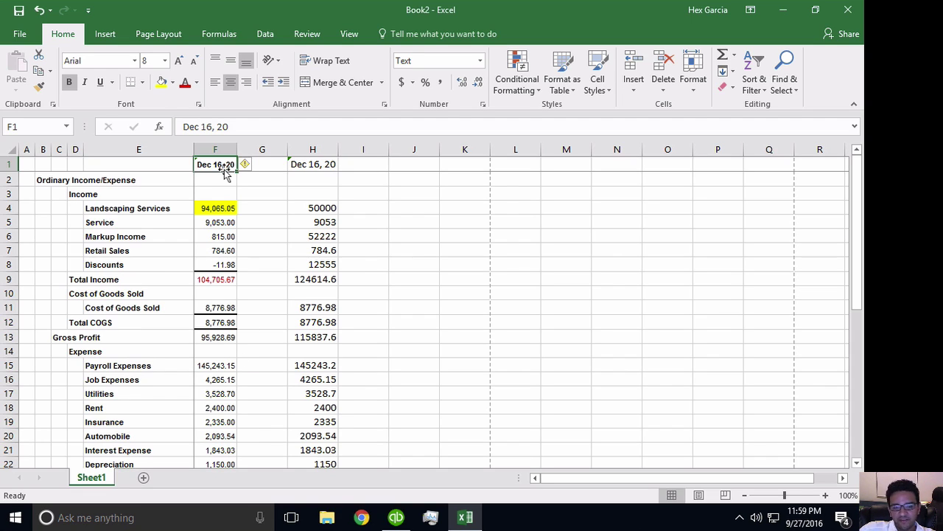
Step: Copy column F and use Paste Special to apply only its formats to column H
{"action": "left_click", "coordinate": [215, 150]}
{"action": "right_click", "coordinate": [214, 150]}
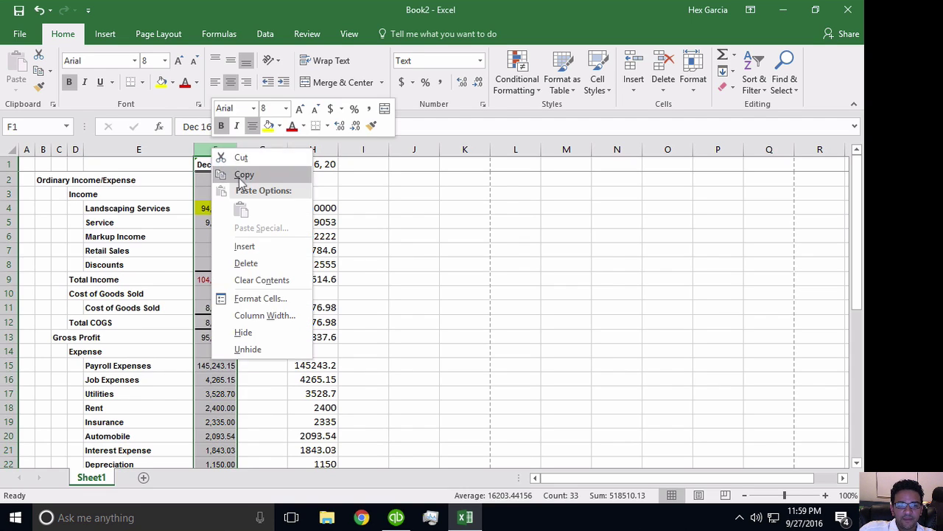
{"action": "left_click", "coordinate": [243, 175]}
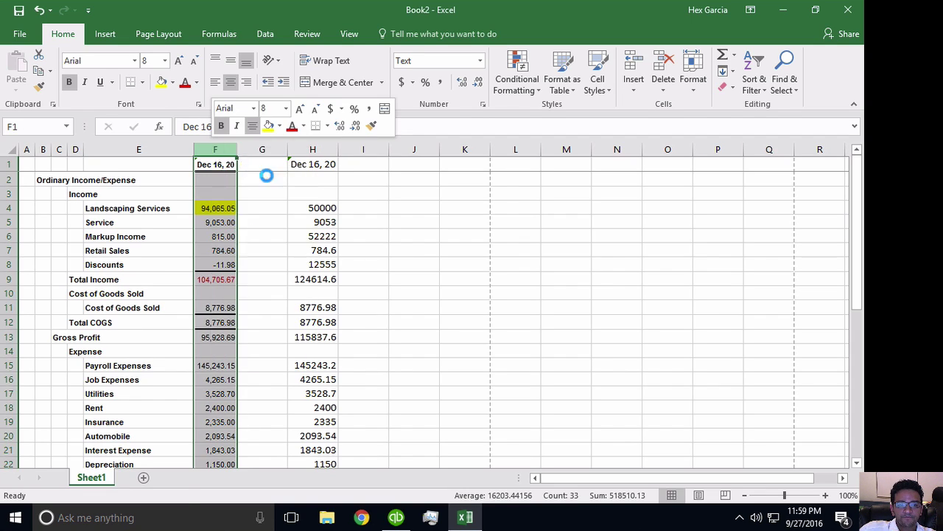
{"action": "left_click", "coordinate": [317, 151]}
{"action": "right_click", "coordinate": [318, 152]}
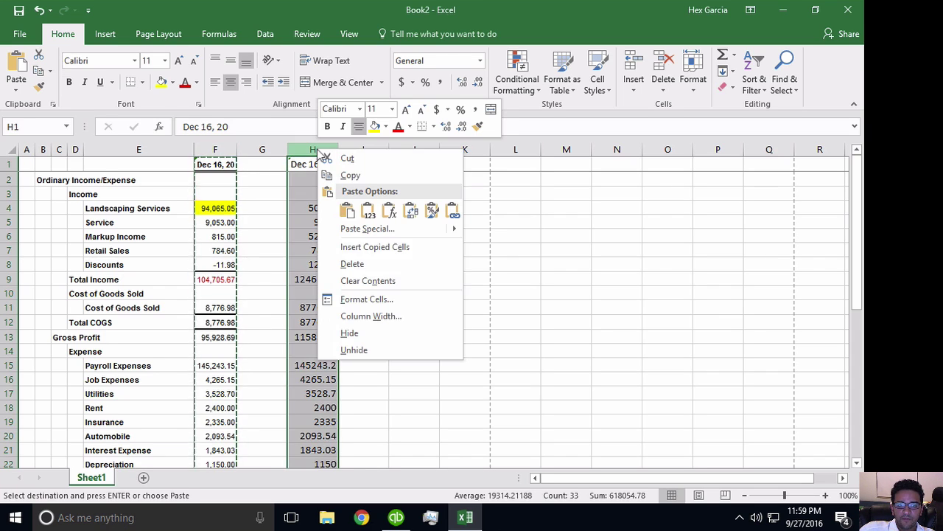
{"action": "left_click", "coordinate": [368, 230]}
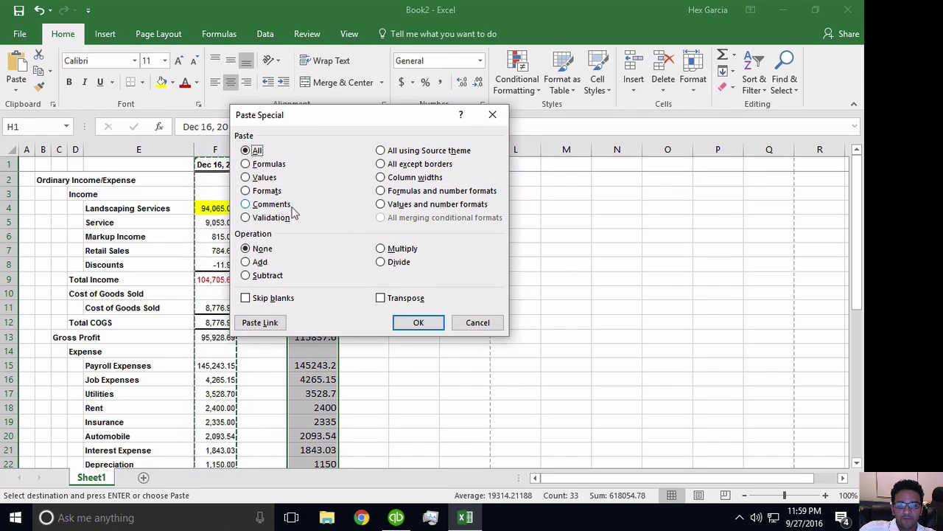
{"action": "left_click", "coordinate": [267, 190]}
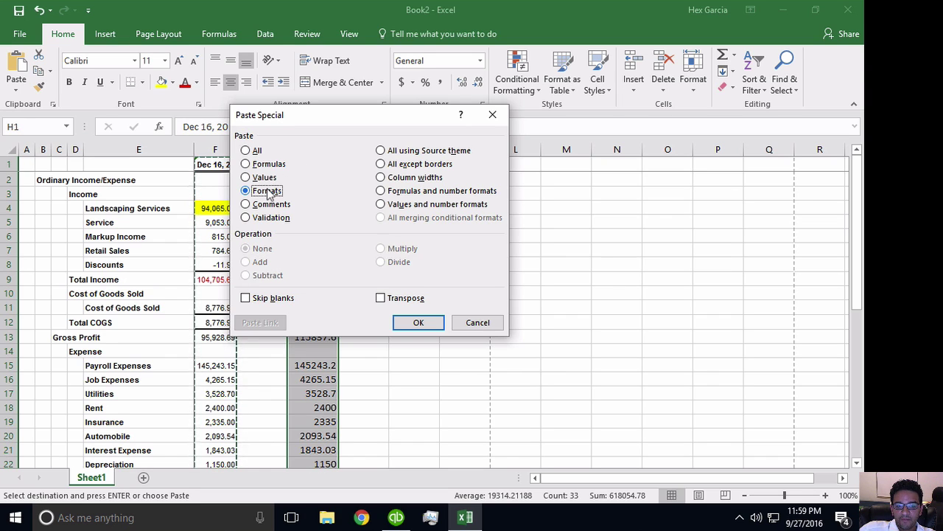
{"action": "left_click_drag", "start_coordinate": [312, 123], "coordinate": [511, 150]}
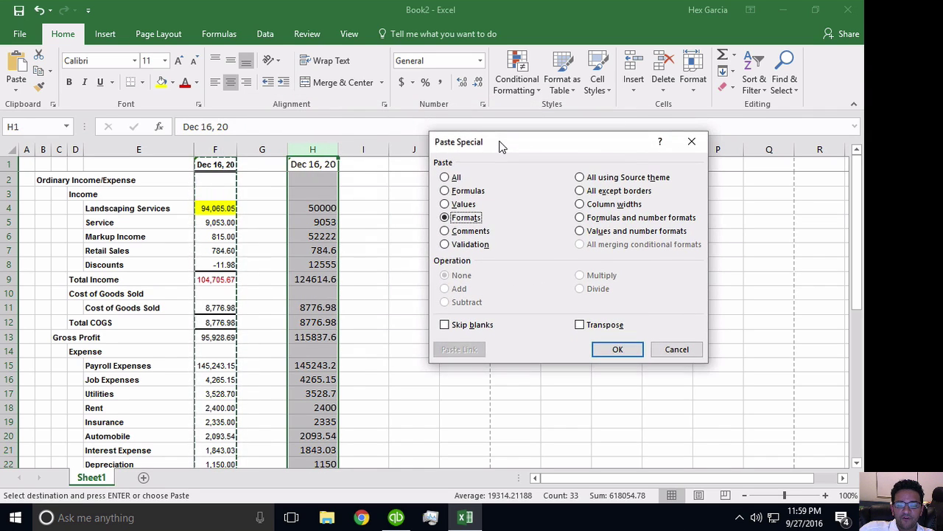
{"action": "left_click", "coordinate": [617, 351]}
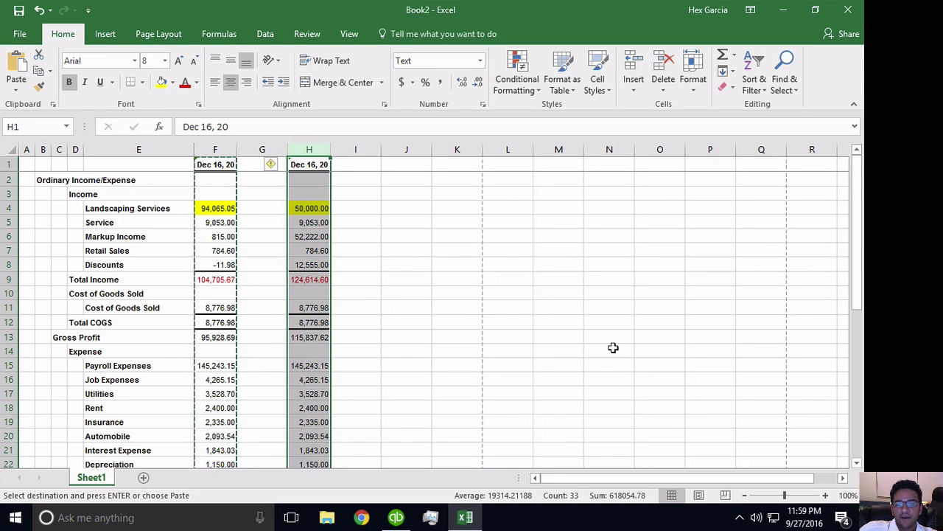
{"action": "left_click", "coordinate": [318, 318]}
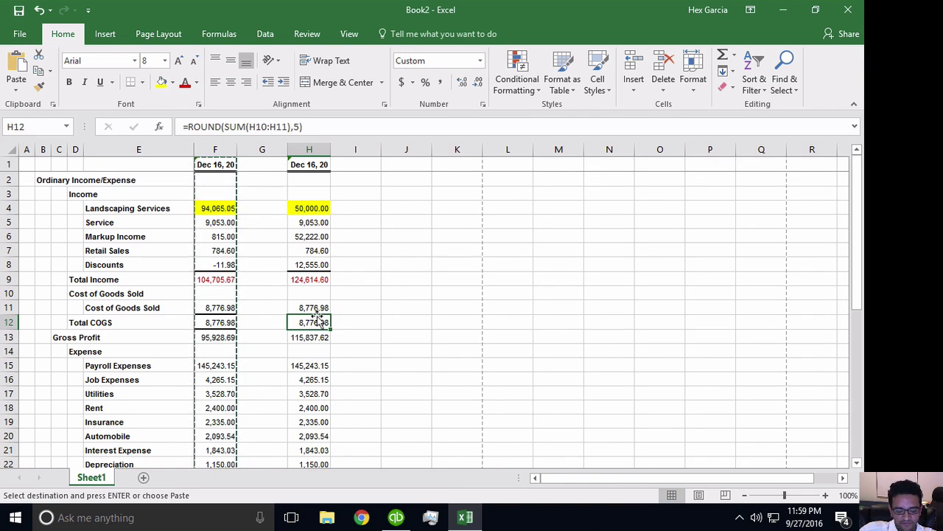
{"action": "left_click", "coordinate": [474, 252]}
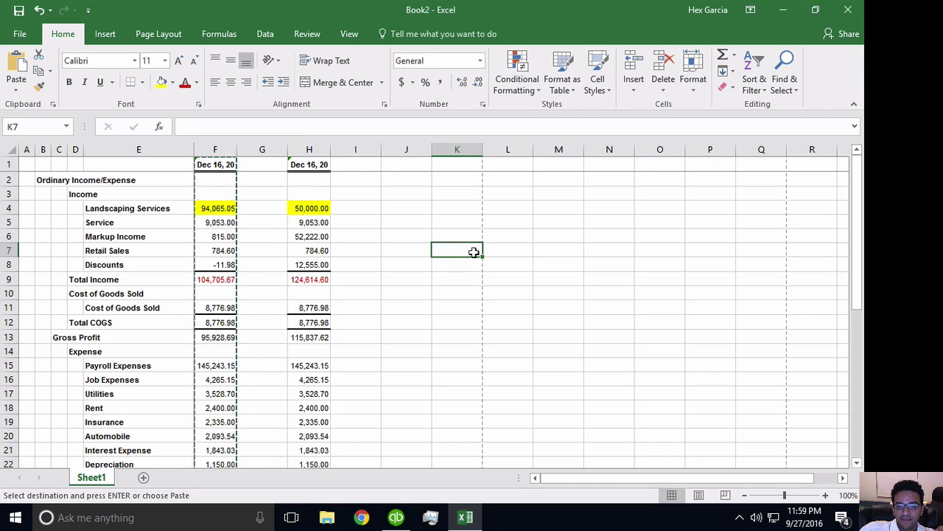
Step: Review the Formulas, Values, Formats and combined number-format choices in Paste Special for column J without pasting anything
{"action": "right_click", "coordinate": [406, 151]}
{"action": "left_click", "coordinate": [440, 228]}
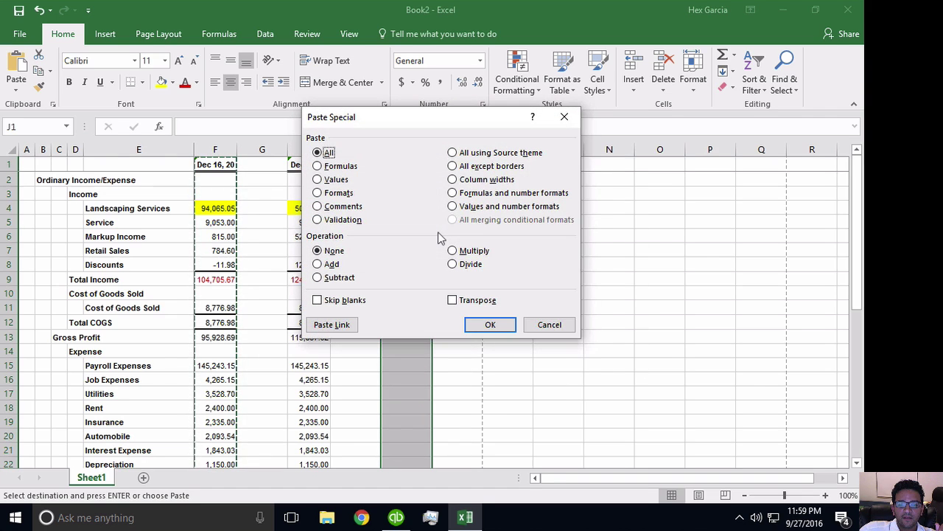
{"action": "left_click_drag", "start_coordinate": [378, 120], "coordinate": [614, 178]}
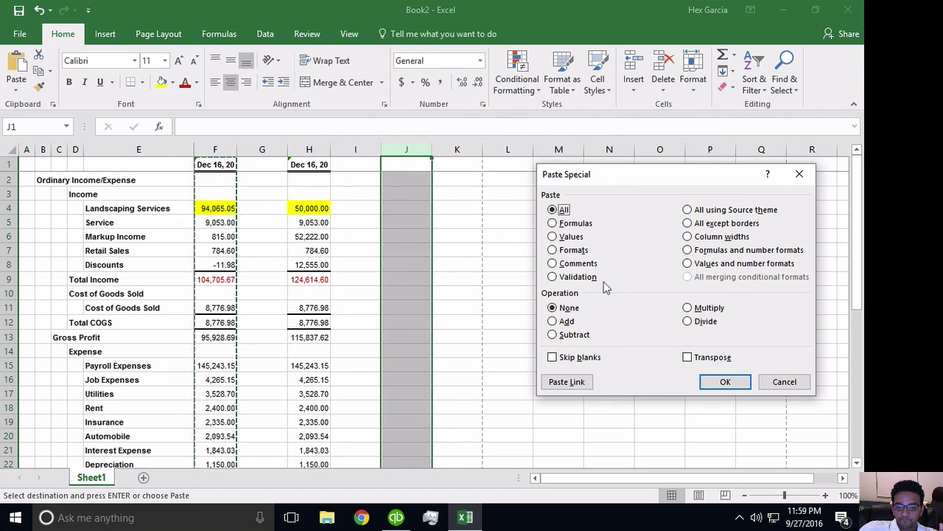
{"action": "left_click", "coordinate": [575, 223]}
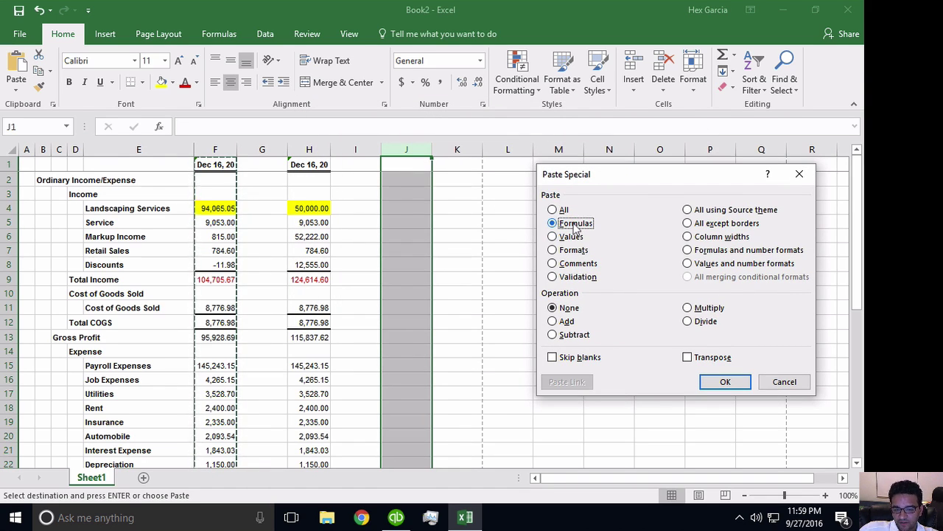
{"action": "left_click", "coordinate": [572, 237]}
{"action": "left_click", "coordinate": [575, 250]}
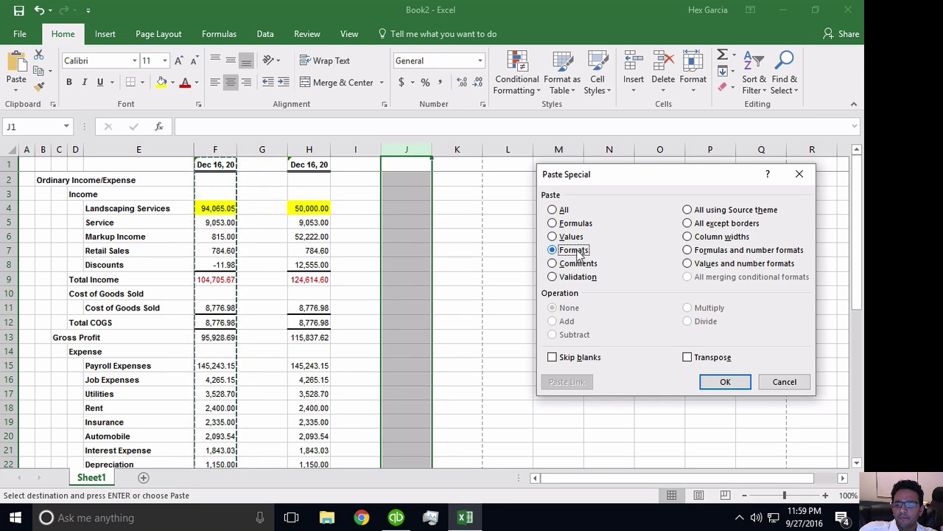
{"action": "left_click", "coordinate": [726, 251]}
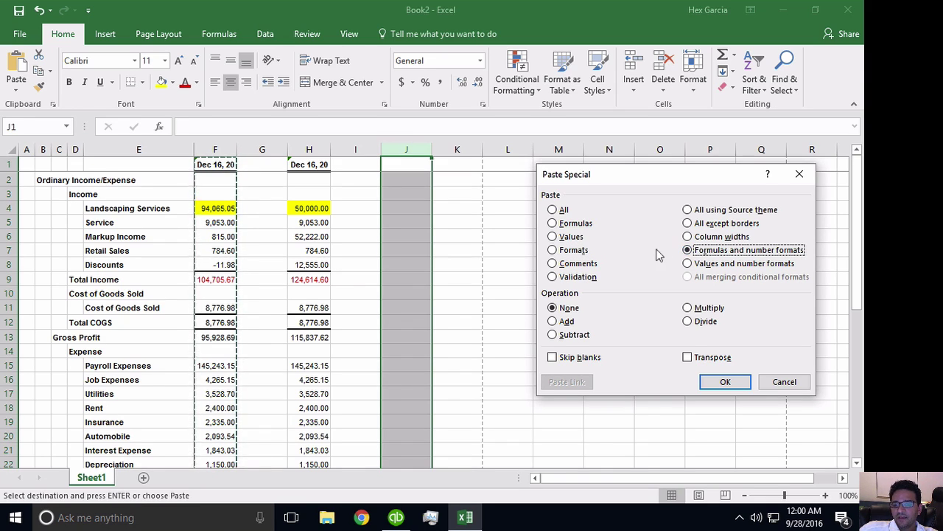
{"action": "left_click", "coordinate": [748, 267]}
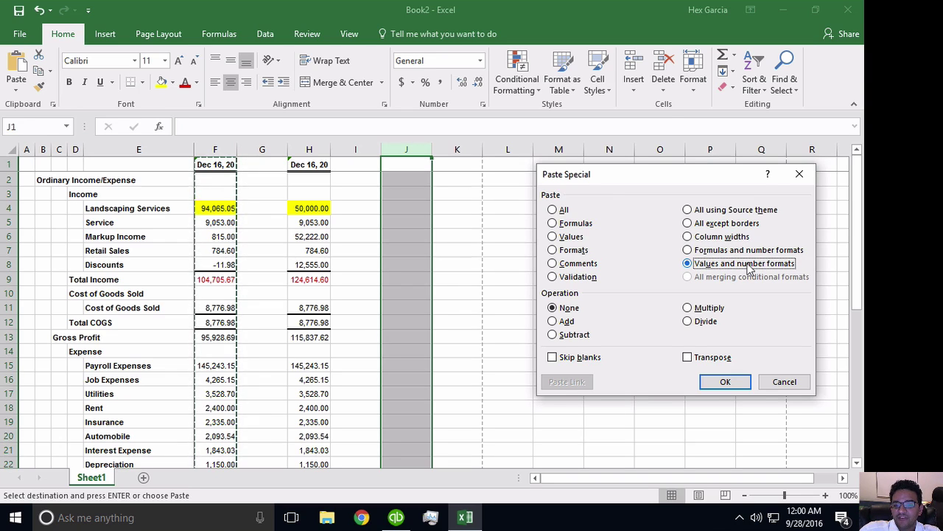
{"action": "left_click", "coordinate": [789, 383]}
Step: Copy column F, paste only its formulas and number formats into column J, and widen column J to fit the amounts
{"action": "left_click", "coordinate": [213, 150]}
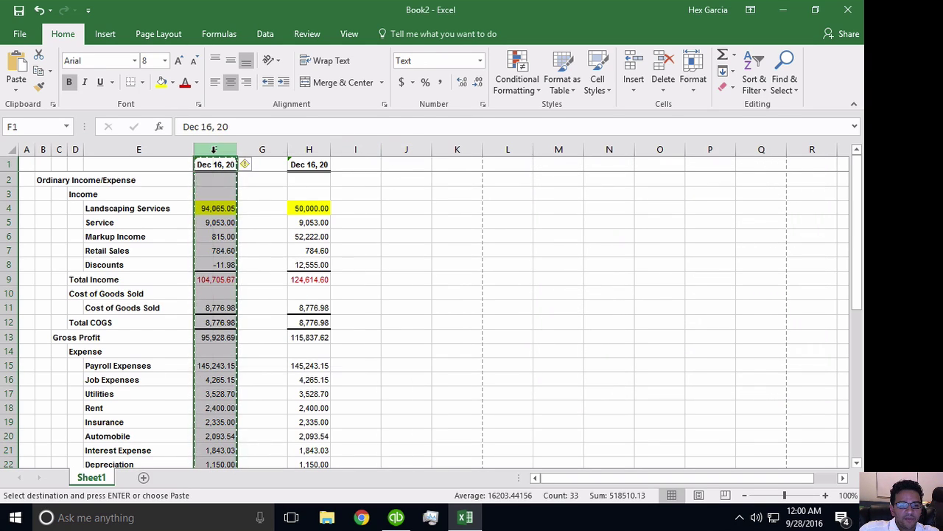
{"action": "right_click", "coordinate": [214, 151]}
{"action": "left_click", "coordinate": [247, 180]}
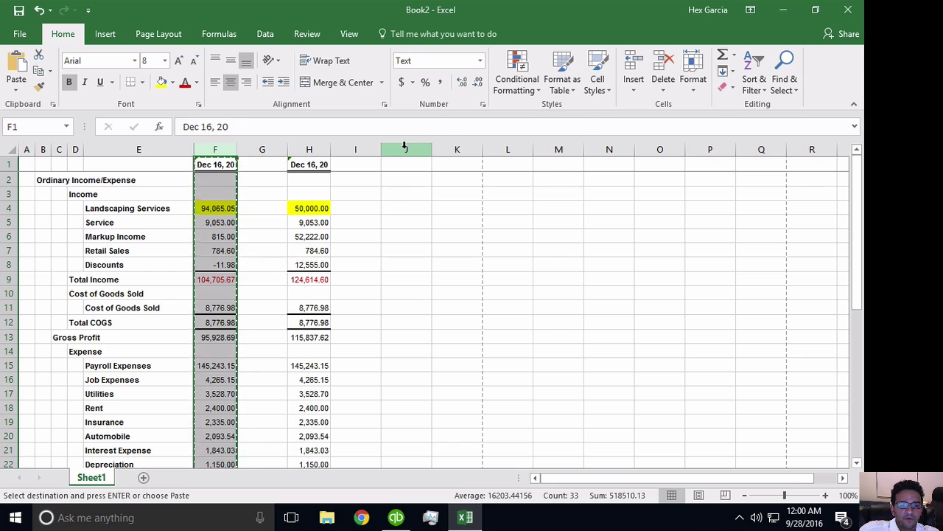
{"action": "right_click", "coordinate": [405, 147]}
{"action": "left_click", "coordinate": [443, 228]}
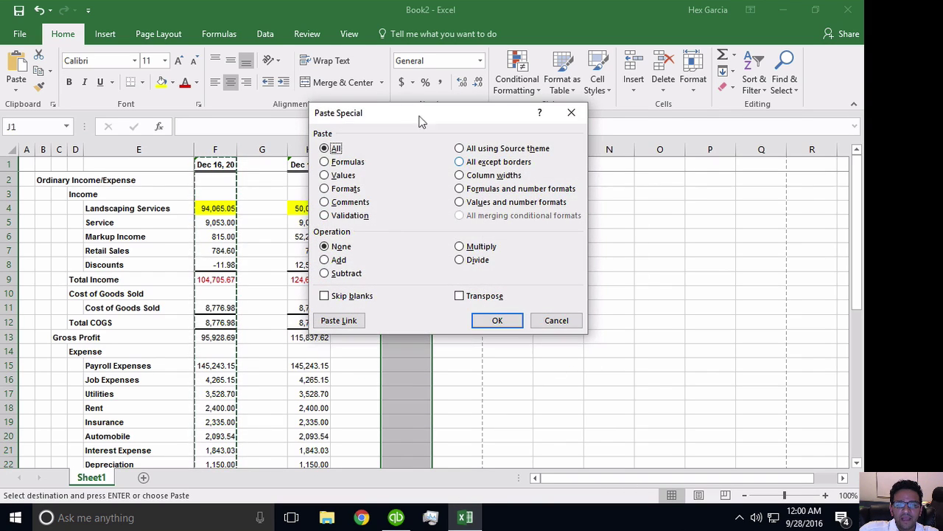
{"action": "left_click_drag", "start_coordinate": [421, 118], "coordinate": [644, 146]}
{"action": "left_click", "coordinate": [738, 222]}
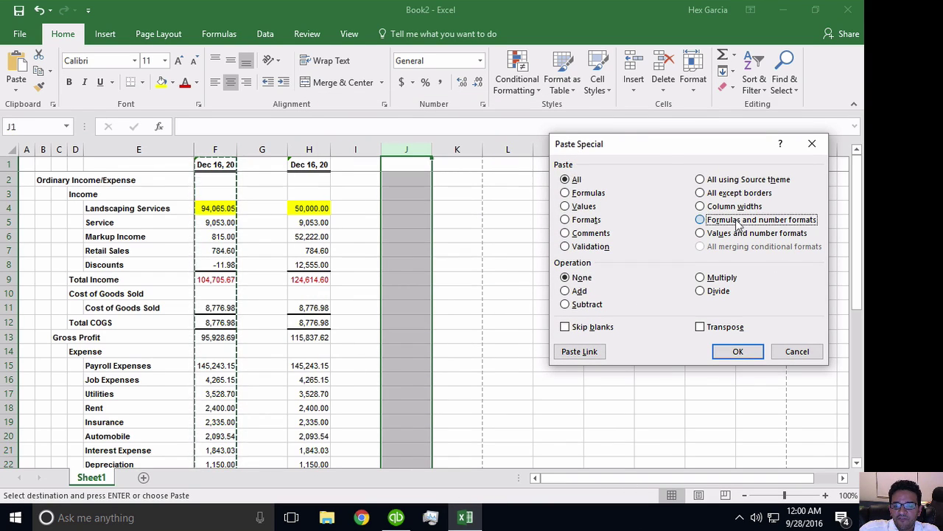
{"action": "left_click", "coordinate": [737, 352]}
{"action": "left_click", "coordinate": [489, 325]}
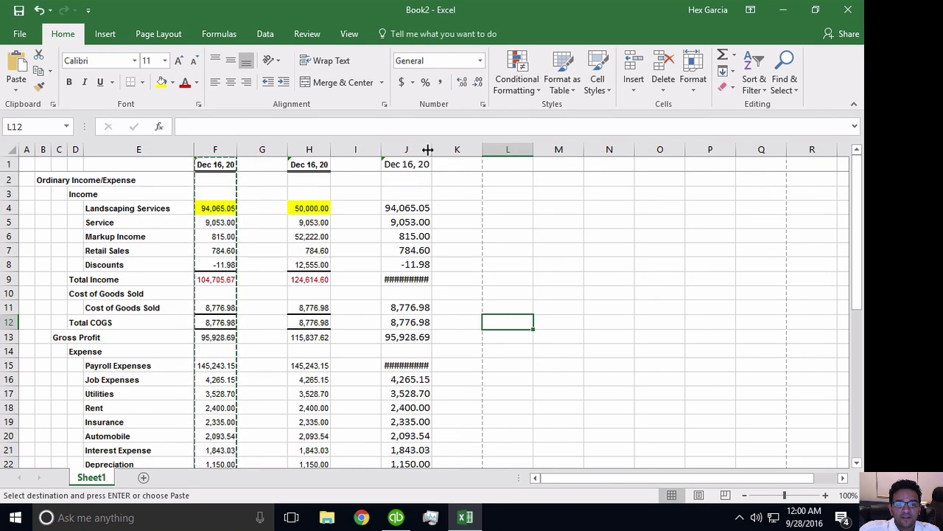
{"action": "left_click_drag", "start_coordinate": [433, 150], "coordinate": [445, 150]}
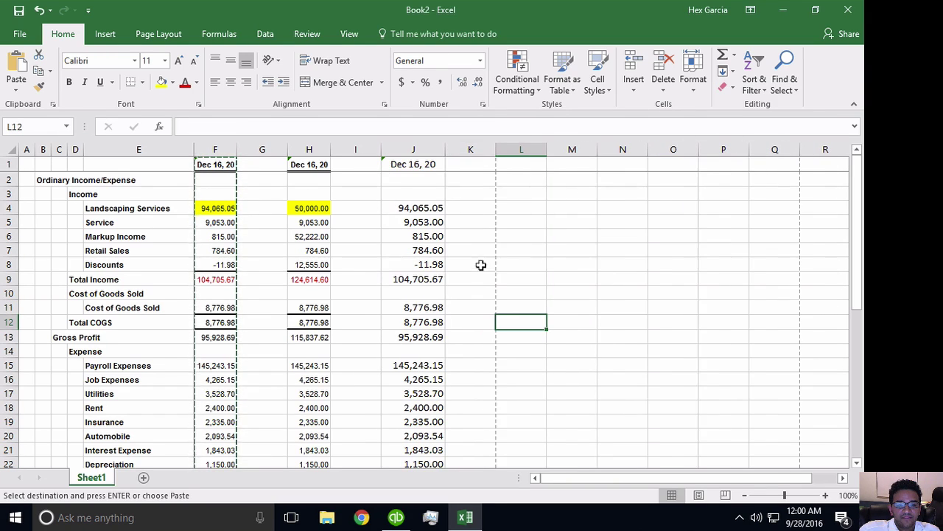
Step: Check the pasted Total Income and Landscaping Services cells in column J against column F, and undo the widening and the paste
{"action": "left_click", "coordinate": [426, 280]}
{"action": "left_click", "coordinate": [420, 210]}
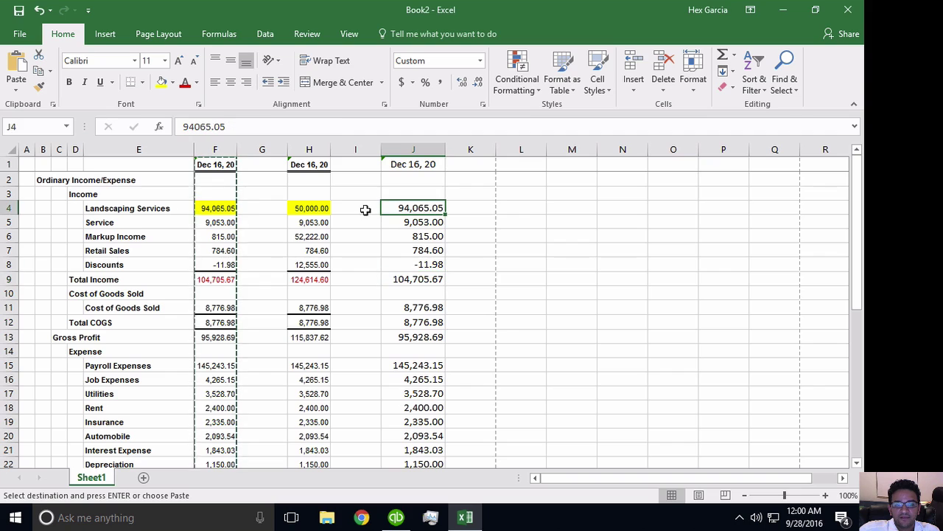
{"action": "left_click", "coordinate": [214, 150]}
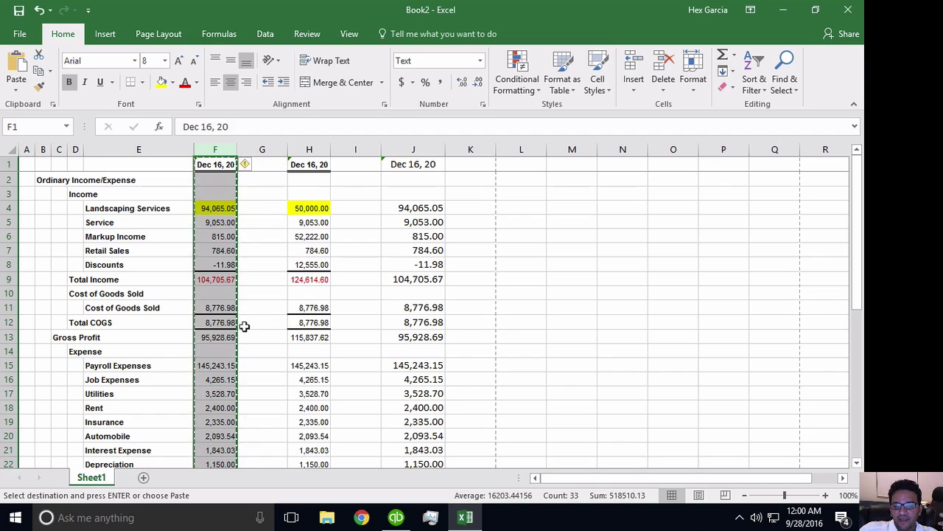
{"action": "left_click", "coordinate": [437, 208]}
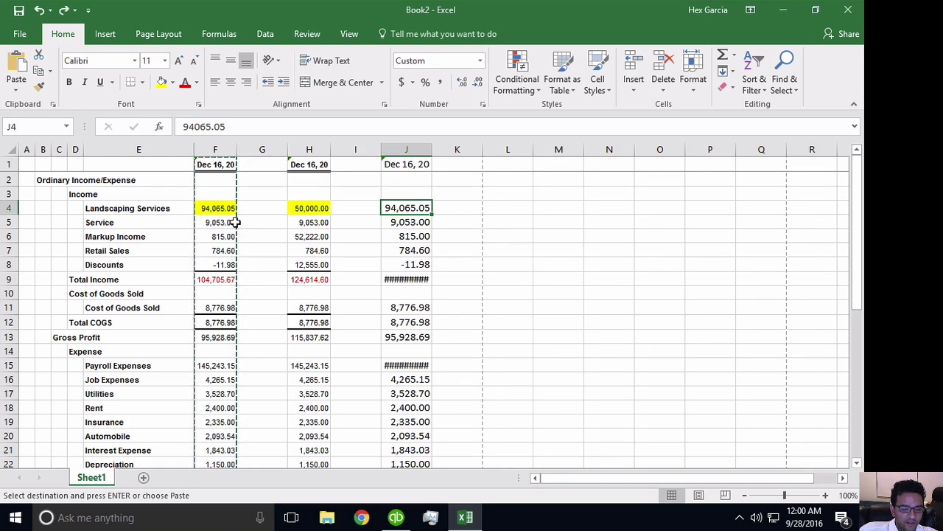
{"action": "key", "text": "ctrl+z"}
Step: Format column F's amounts as dollar accounting values without decimals and copy the column
{"action": "left_click", "coordinate": [220, 148]}
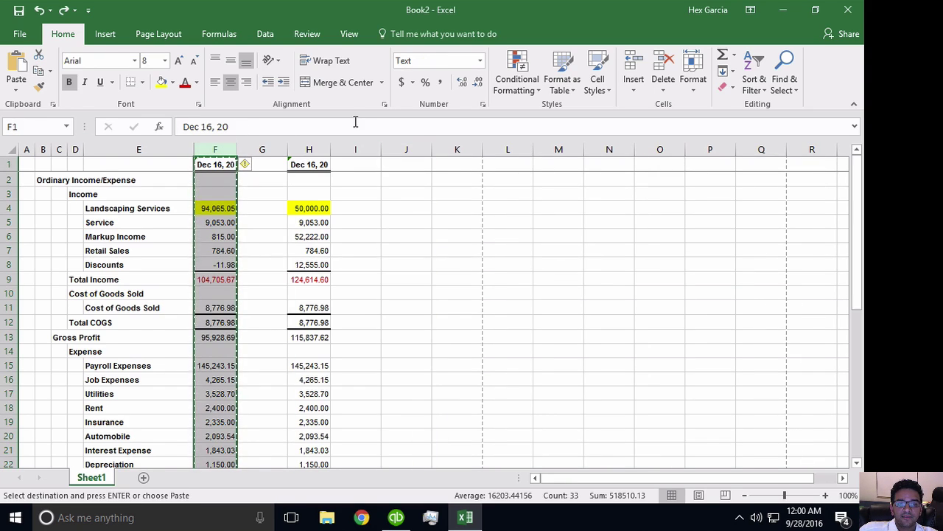
{"action": "left_click", "coordinate": [402, 82]}
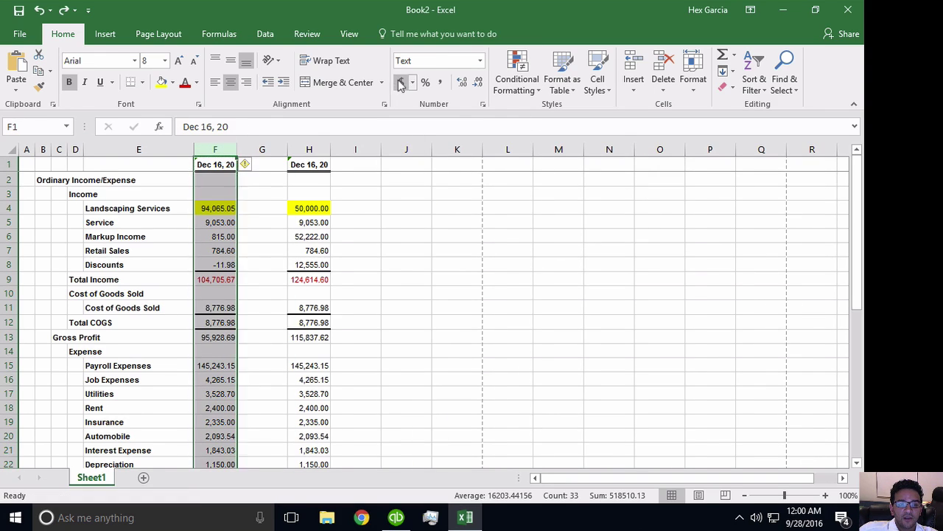
{"action": "left_click", "coordinate": [477, 81]}
{"action": "left_click", "coordinate": [477, 82]}
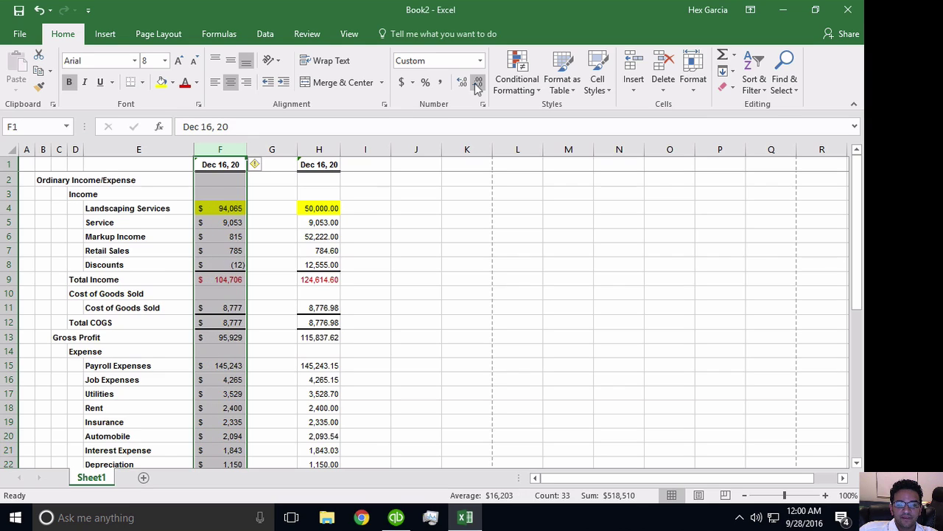
{"action": "right_click", "coordinate": [216, 146]}
{"action": "left_click", "coordinate": [244, 175]}
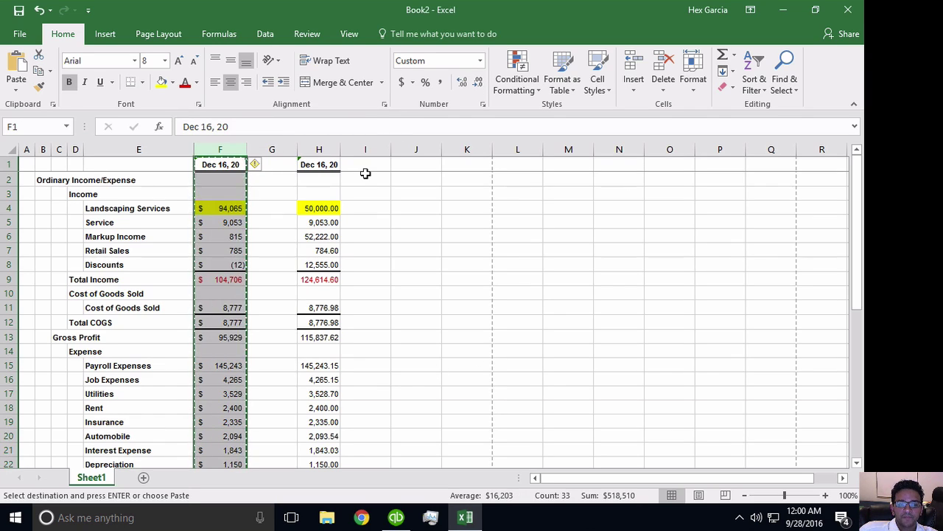
Step: Try pasting only the values of column F into column J, and undo that paste
{"action": "right_click", "coordinate": [418, 149]}
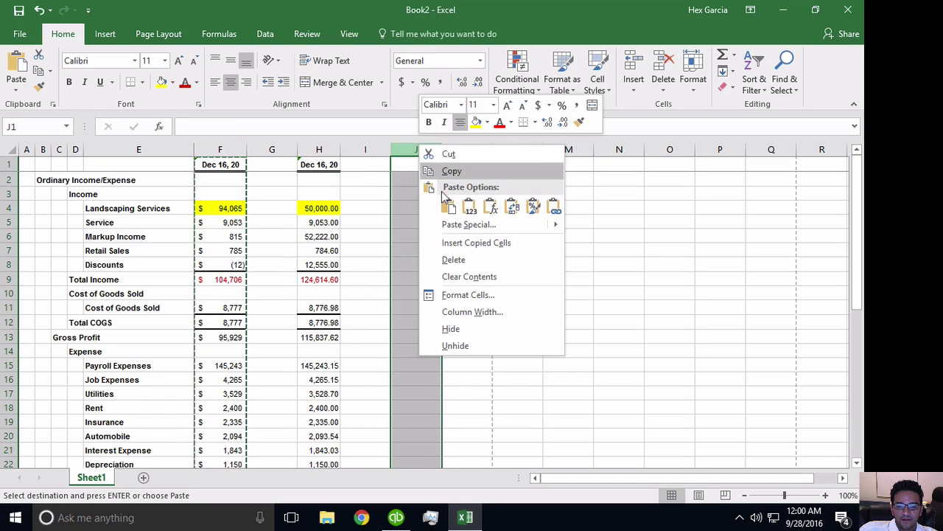
{"action": "left_click", "coordinate": [470, 209]}
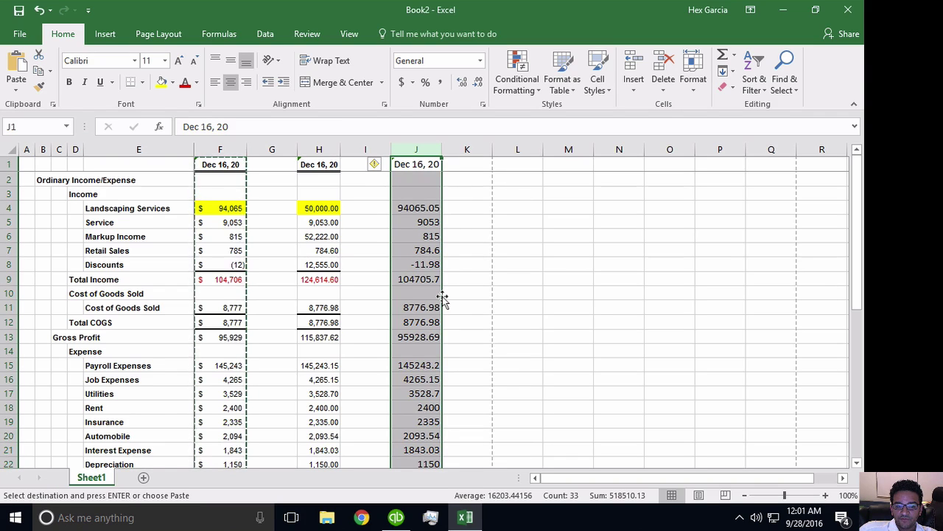
{"action": "key", "text": "ctrl+z"}
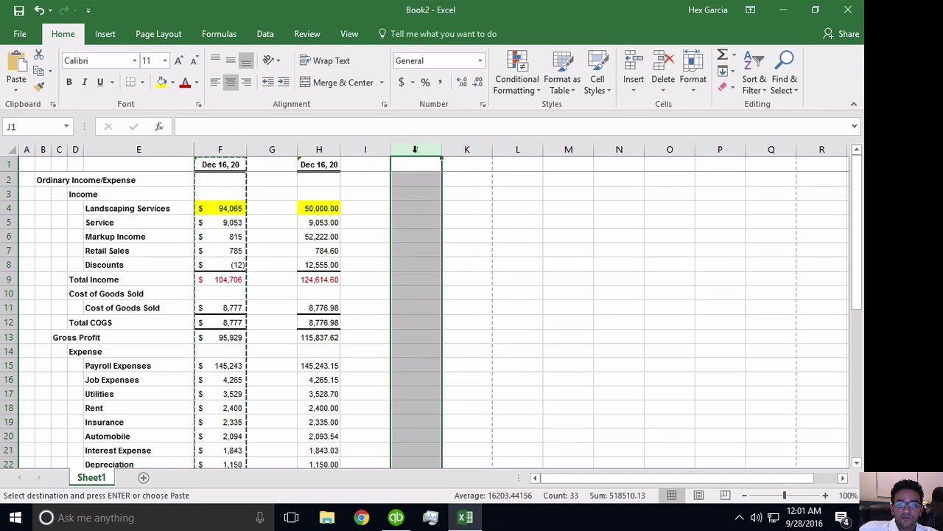
Step: Use Paste Special to put column F's formulas and number formats into column J, and widen column J to fit
{"action": "right_click", "coordinate": [417, 149]}
{"action": "left_click", "coordinate": [465, 230]}
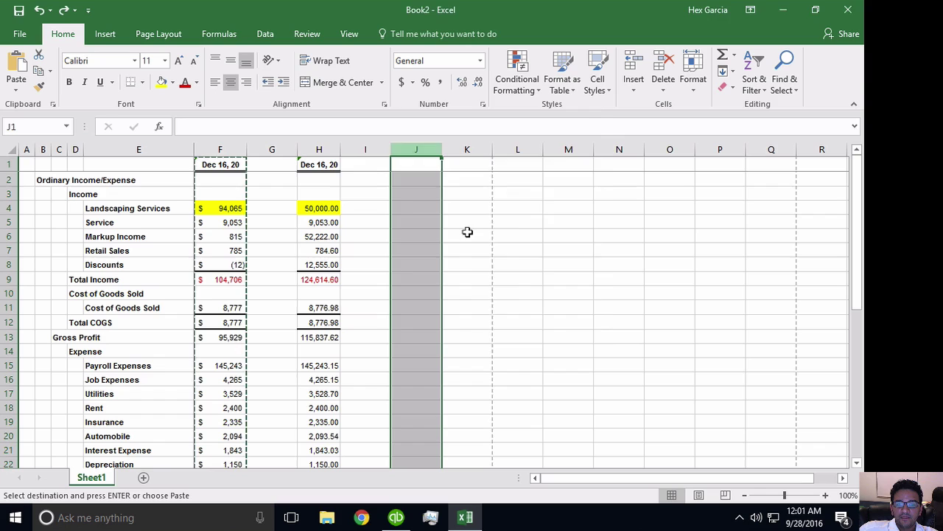
{"action": "left_click", "coordinate": [509, 193]}
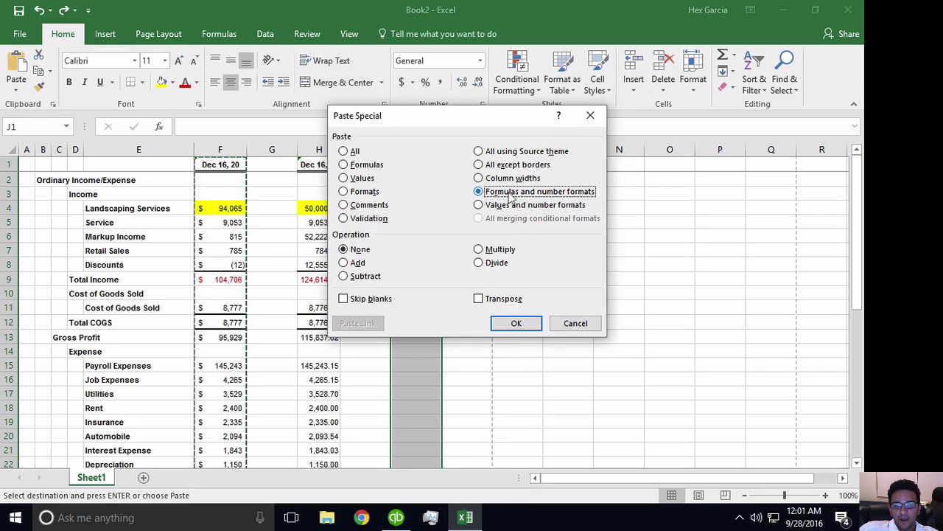
{"action": "left_click", "coordinate": [515, 207]}
{"action": "left_click", "coordinate": [516, 193]}
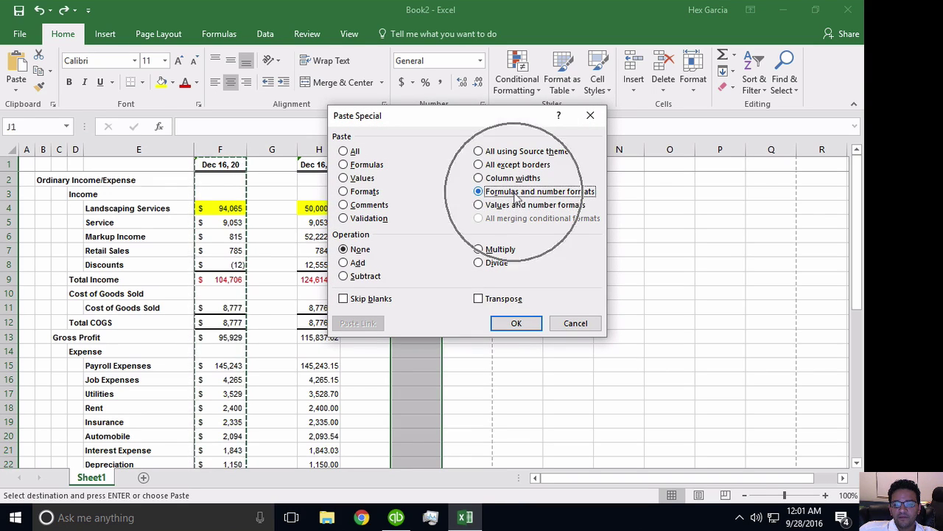
{"action": "left_click_drag", "start_coordinate": [435, 116], "coordinate": [623, 134]}
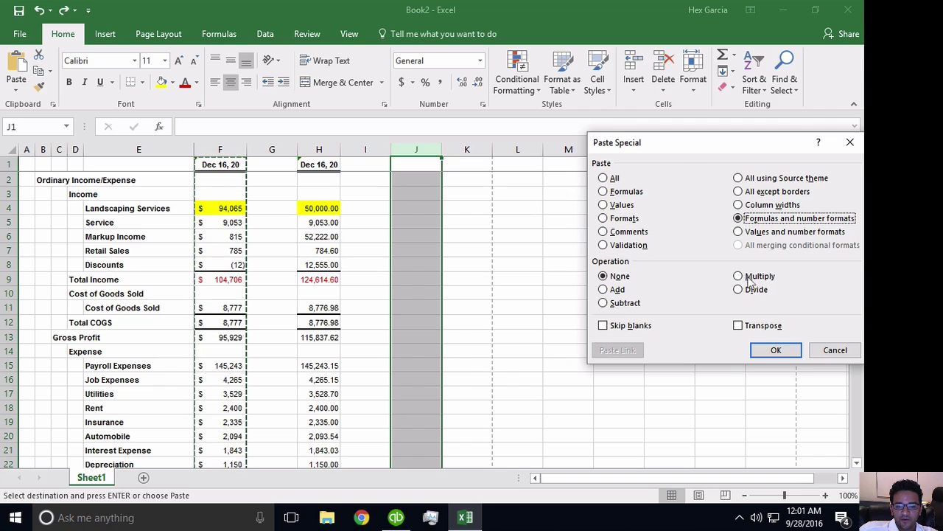
{"action": "left_click", "coordinate": [711, 341]}
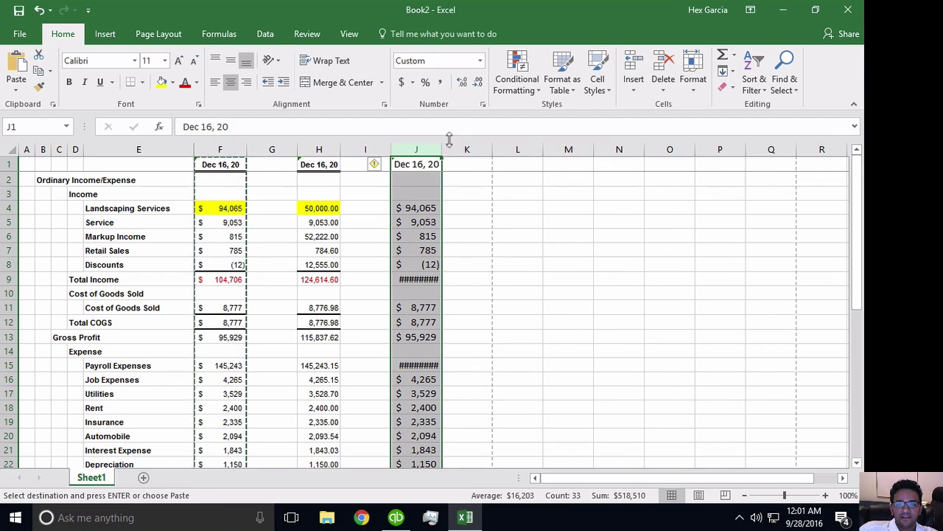
{"action": "left_click_drag", "start_coordinate": [442, 148], "coordinate": [458, 147]}
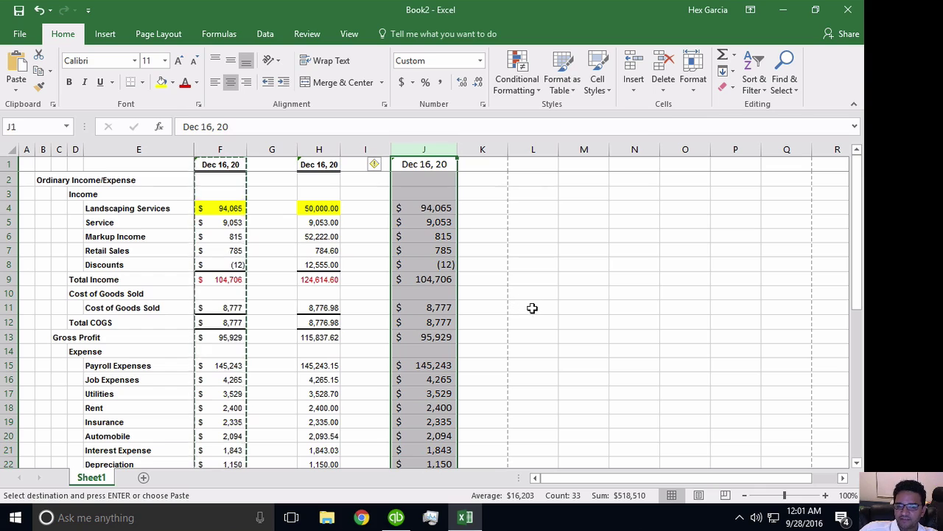
{"action": "left_click", "coordinate": [569, 286]}
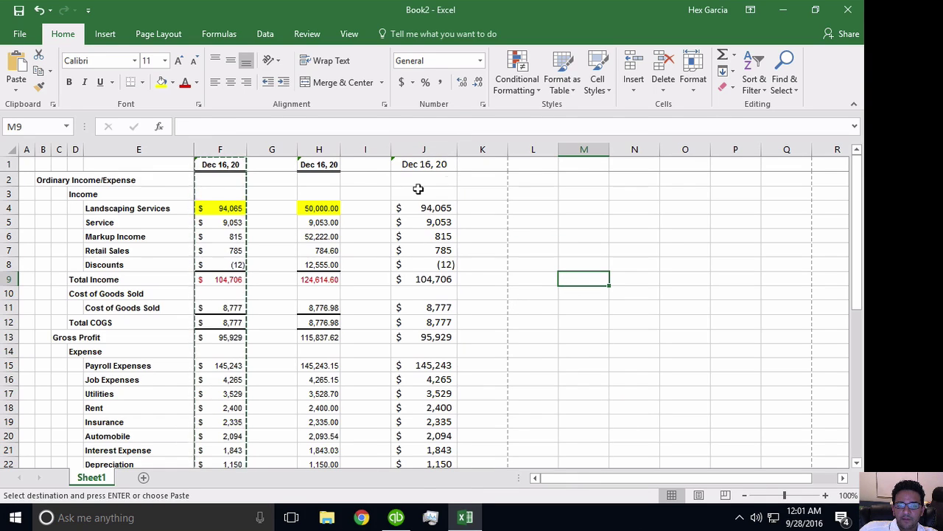
Step: Copy the income item labels and amounts in E4:F8 and paste them transposed into row form starting at L4
{"action": "left_click_drag", "start_coordinate": [105, 206], "coordinate": [235, 265]}
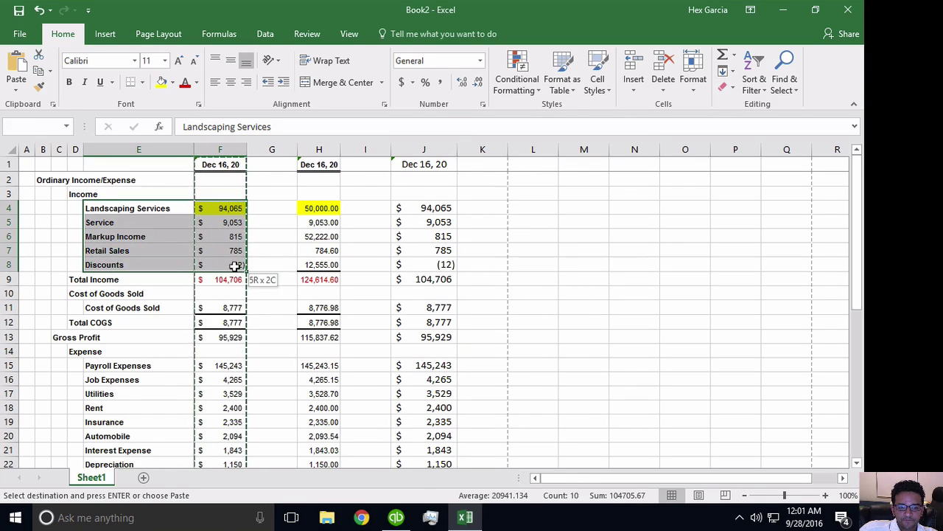
{"action": "right_click", "coordinate": [129, 207]}
{"action": "left_click", "coordinate": [158, 228]}
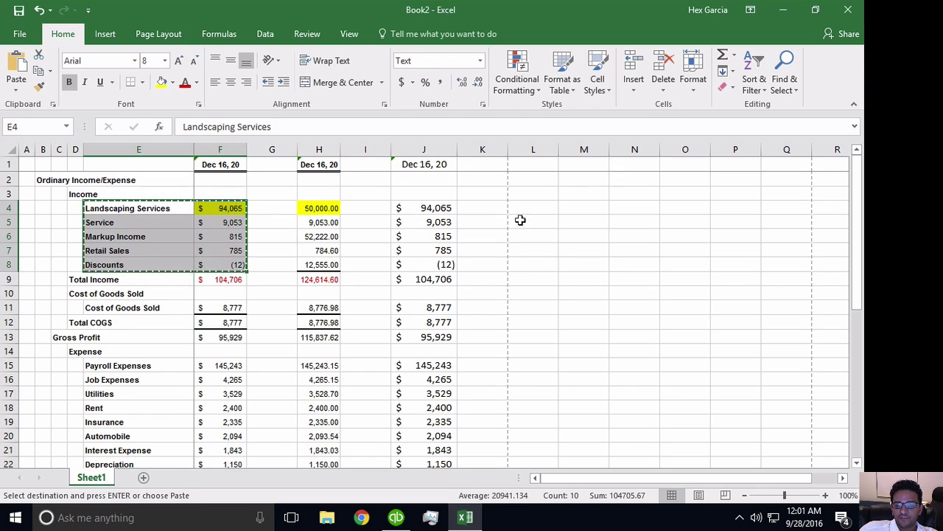
{"action": "left_click", "coordinate": [543, 208]}
{"action": "right_click", "coordinate": [544, 208]}
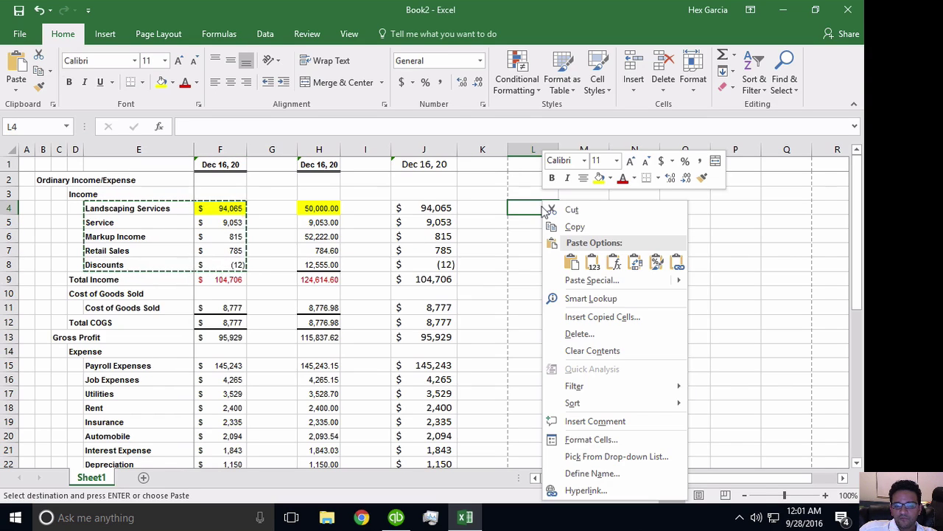
{"action": "left_click", "coordinate": [589, 281]}
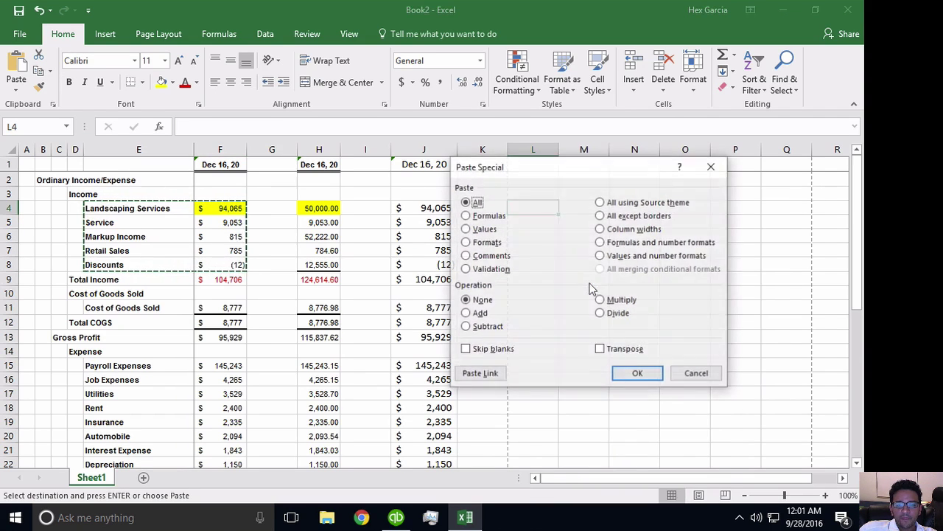
{"action": "left_click_drag", "start_coordinate": [529, 172], "coordinate": [282, 163]}
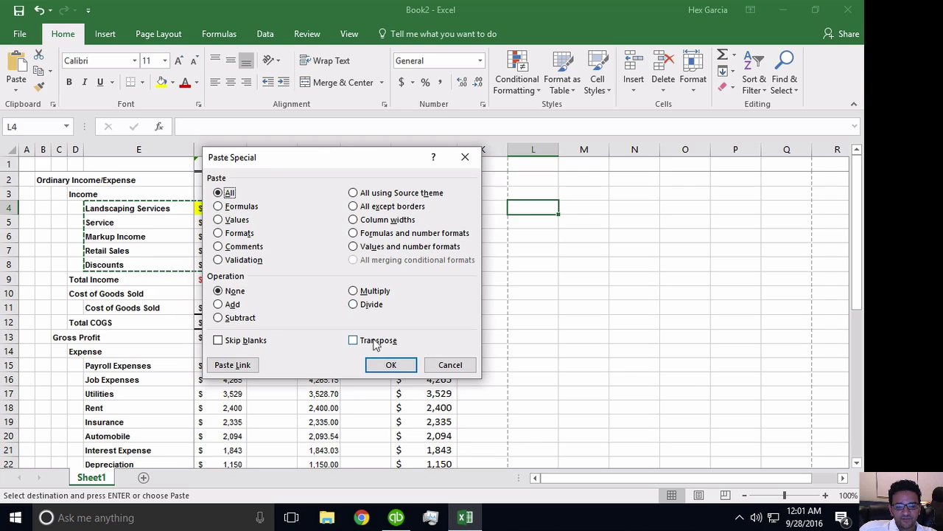
{"action": "left_click", "coordinate": [376, 343]}
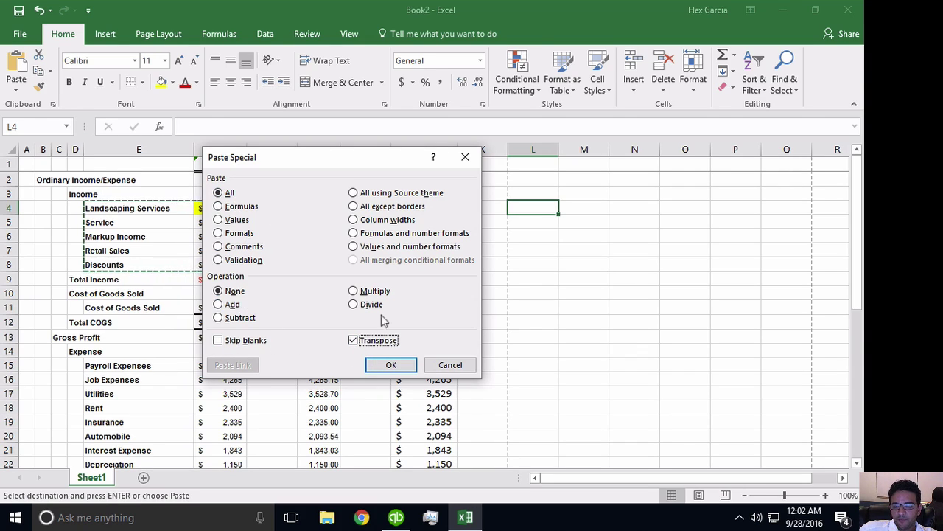
{"action": "left_click", "coordinate": [391, 365]}
{"action": "left_click", "coordinate": [602, 294]}
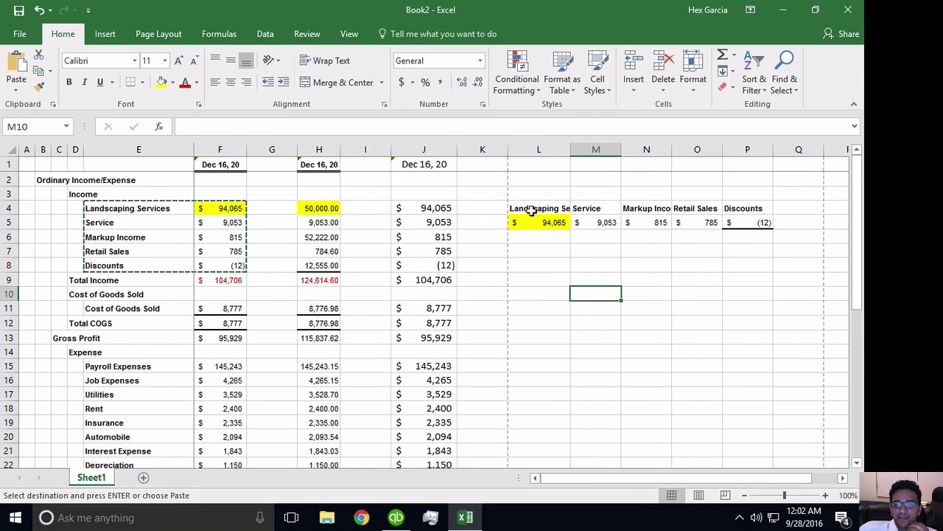
{"action": "left_click_drag", "start_coordinate": [542, 207], "coordinate": [724, 210]}
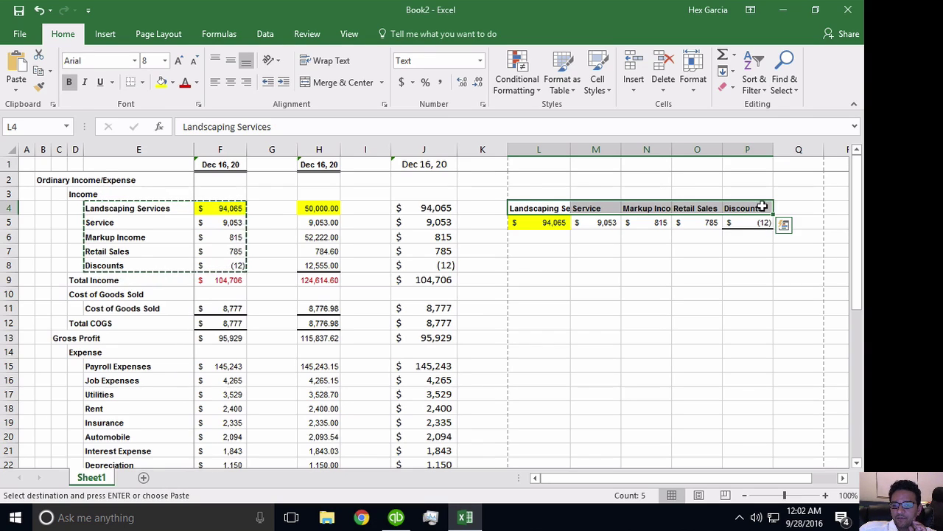
{"action": "left_click_drag", "start_coordinate": [544, 222], "coordinate": [762, 222]}
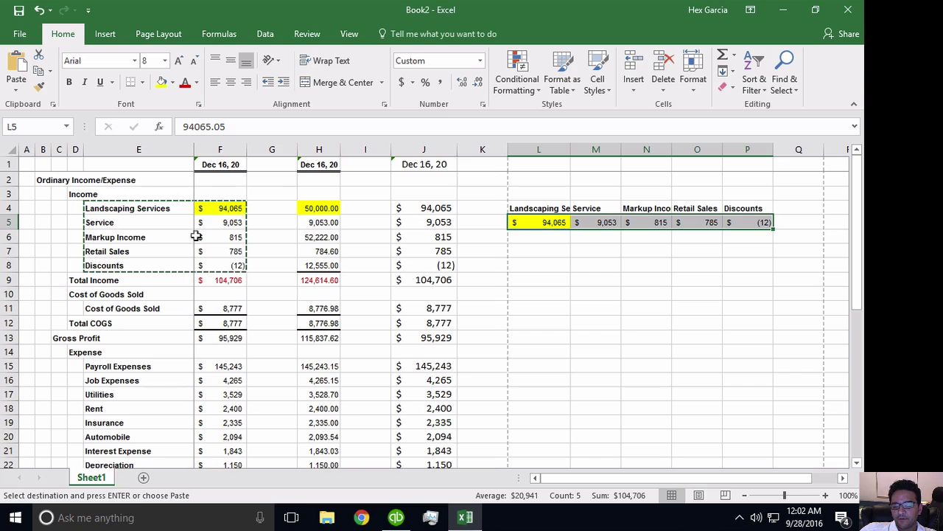
{"action": "left_click", "coordinate": [559, 334]}
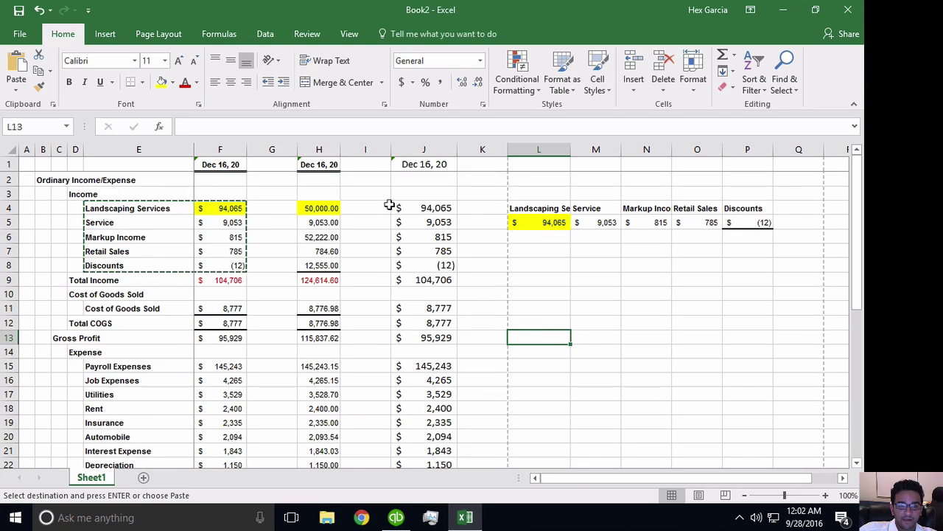
Step: Delete the copied data by removing every column from H rightward past the transposed items
{"action": "left_click_drag", "start_coordinate": [310, 151], "coordinate": [838, 153]}
{"action": "right_click", "coordinate": [574, 206]}
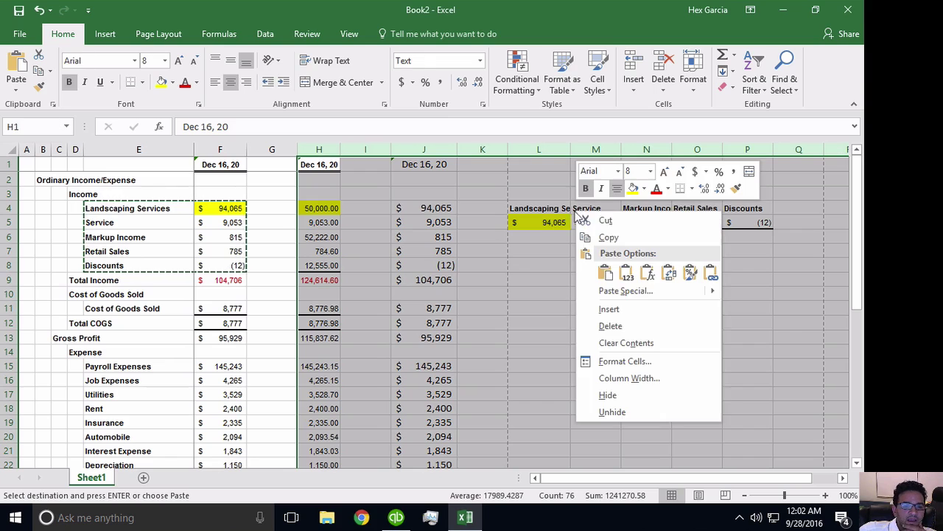
{"action": "left_click", "coordinate": [646, 328]}
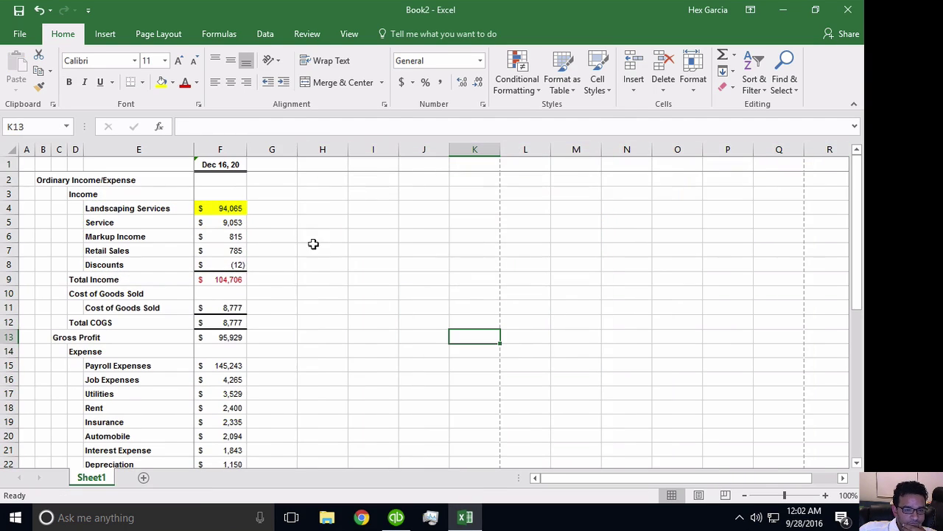
Step: Enter 5000 for Service in H5, 2000 for Job Expenses in H16 and 50000 for Depreciation in H22
{"action": "left_click", "coordinate": [324, 214]}
{"action": "left_click", "coordinate": [334, 229]}
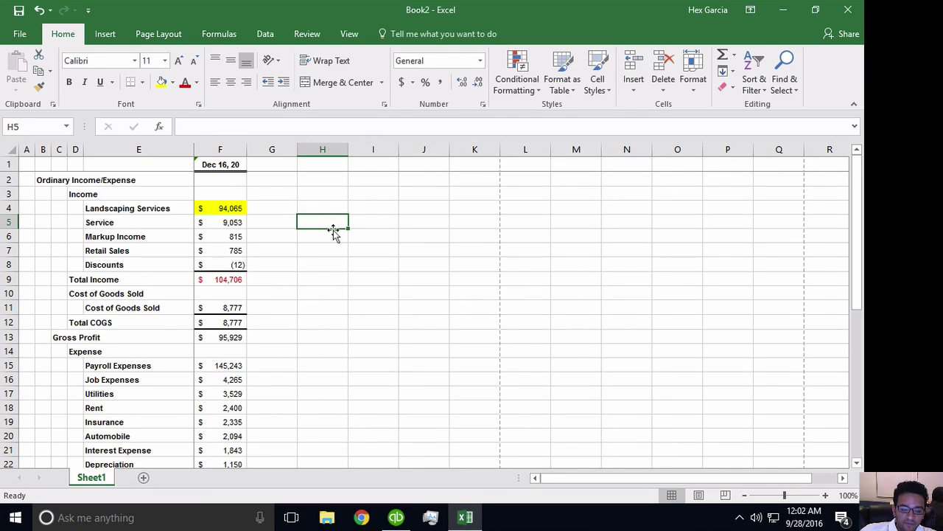
{"action": "type", "text": "5000"}
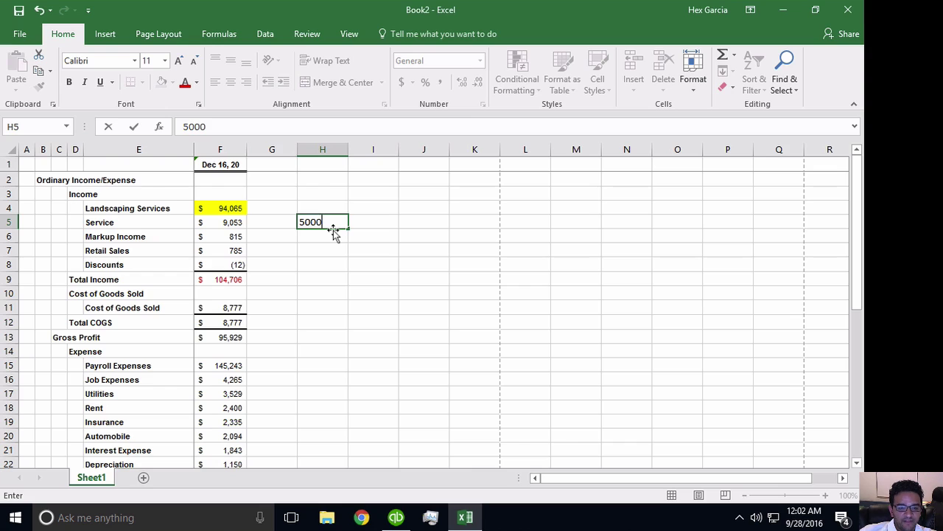
{"action": "key", "text": "Return"}
{"action": "key", "text": "Return"}
{"action": "key", "text": "Return"}
{"action": "key", "text": "Return"}
{"action": "key", "text": "Return"}
{"action": "key", "text": "Return"}
{"action": "key", "text": "Return"}
{"action": "key", "text": "Return"}
{"action": "key", "text": "Return"}
{"action": "key", "text": "Return"}
{"action": "key", "text": "Return"}
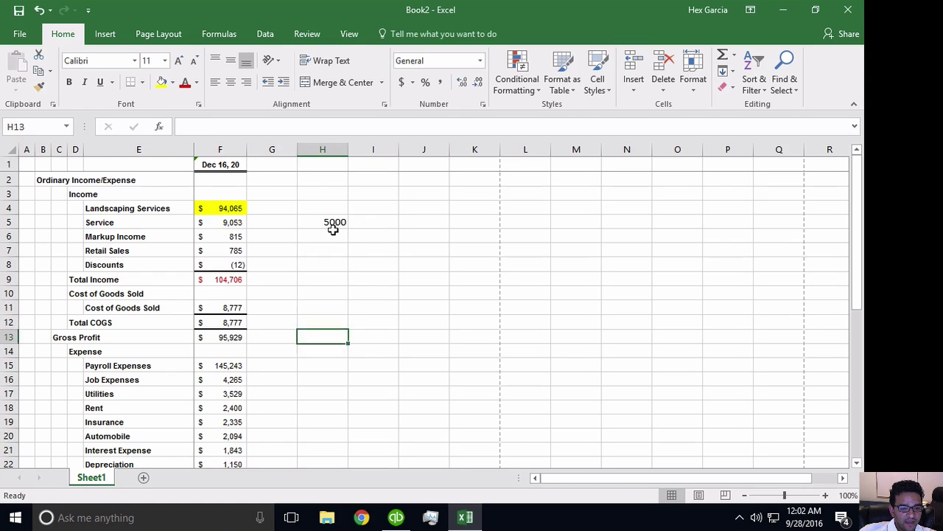
{"action": "type", "text": "2000"}
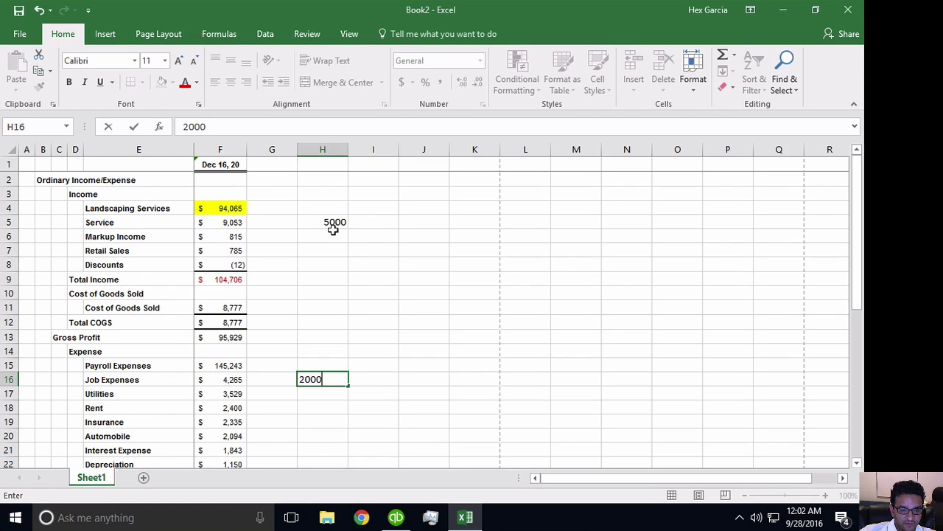
{"action": "key", "text": "Return"}
{"action": "key", "text": "Return"}
{"action": "key", "text": "Return"}
{"action": "key", "text": "Return"}
{"action": "key", "text": "Return"}
{"action": "key", "text": "Return"}
{"action": "type", "text": "5"}
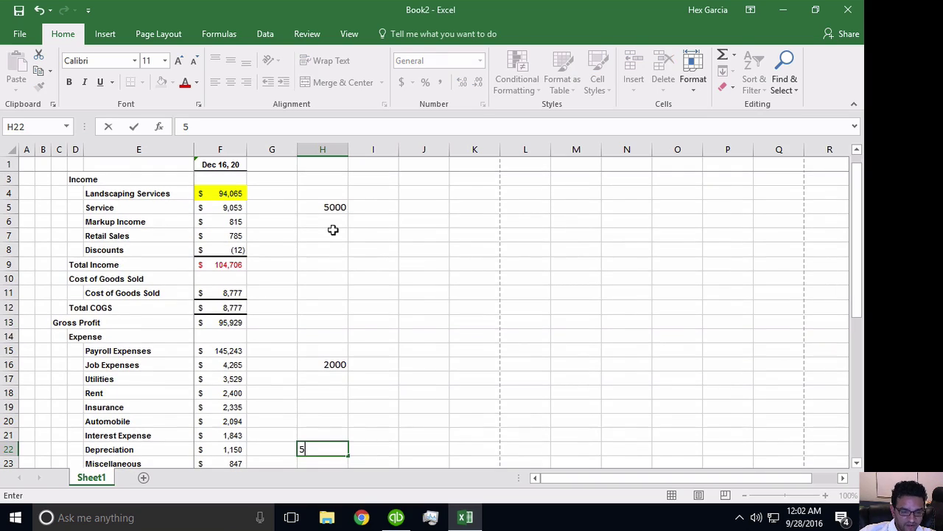
{"action": "type", "text": "0000"}
{"action": "key", "text": "Up"}
{"action": "key", "text": "Up"}
{"action": "key", "text": "Up"}
{"action": "key", "text": "Up"}
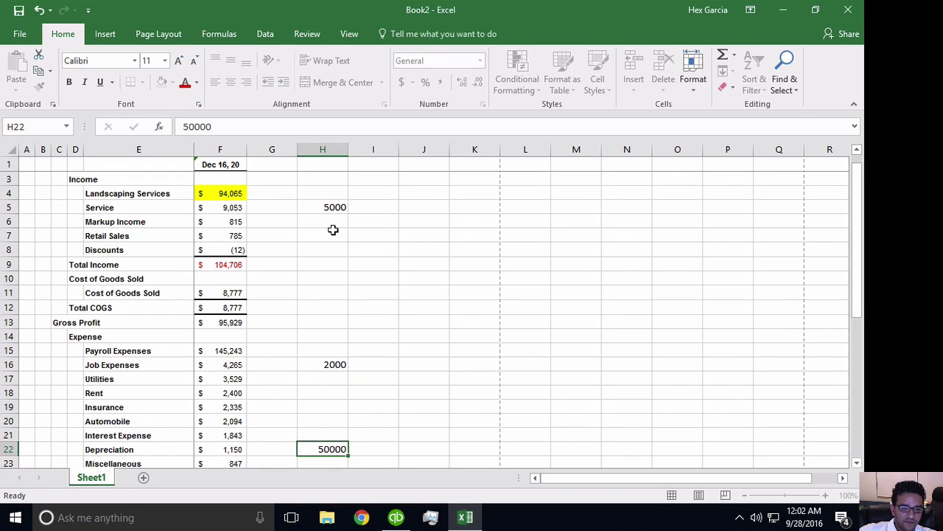
{"action": "key", "text": "Up"}
{"action": "key", "text": "Up"}
{"action": "key", "text": "Up"}
{"action": "key", "text": "Up"}
{"action": "key", "text": "Up"}
{"action": "key", "text": "Up"}
{"action": "key", "text": "Up"}
{"action": "key", "text": "Up"}
{"action": "key", "text": "Up"}
{"action": "key", "text": "Up"}
{"action": "key", "text": "Up"}
{"action": "key", "text": "Up"}
{"action": "key", "text": "Up"}
{"action": "key", "text": "Up"}
{"action": "key", "text": "Up"}
{"action": "key", "text": "Up"}
{"action": "key", "text": "Up"}
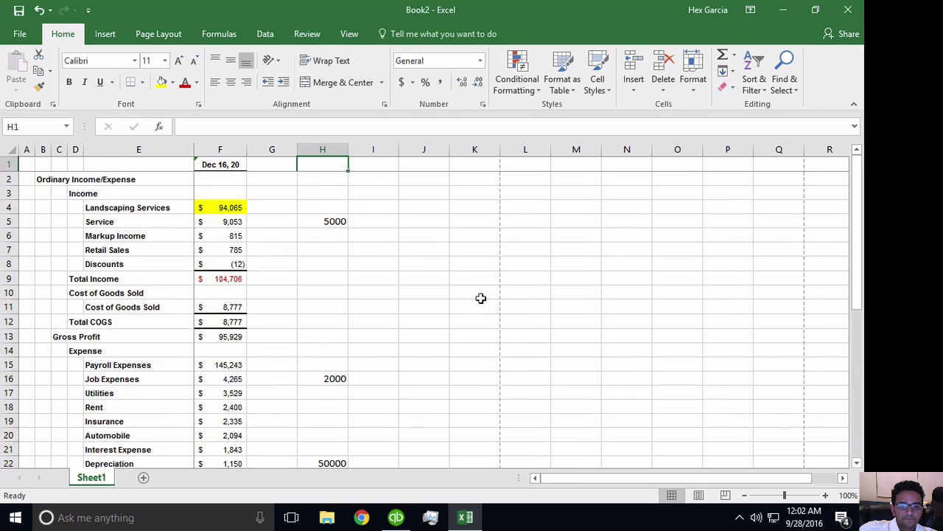
{"action": "left_click", "coordinate": [478, 308]}
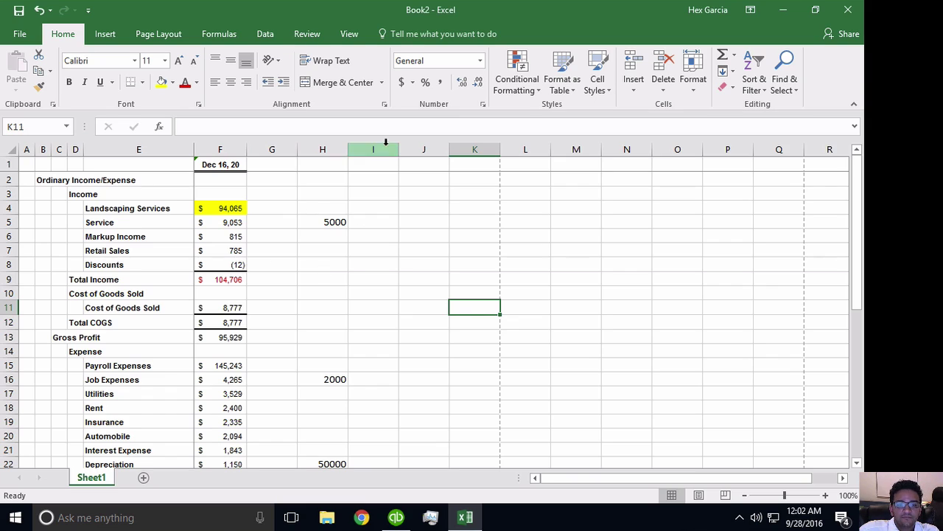
Step: Copy the whole of column H, including its blank cells
{"action": "left_click", "coordinate": [319, 148]}
{"action": "right_click", "coordinate": [321, 149]}
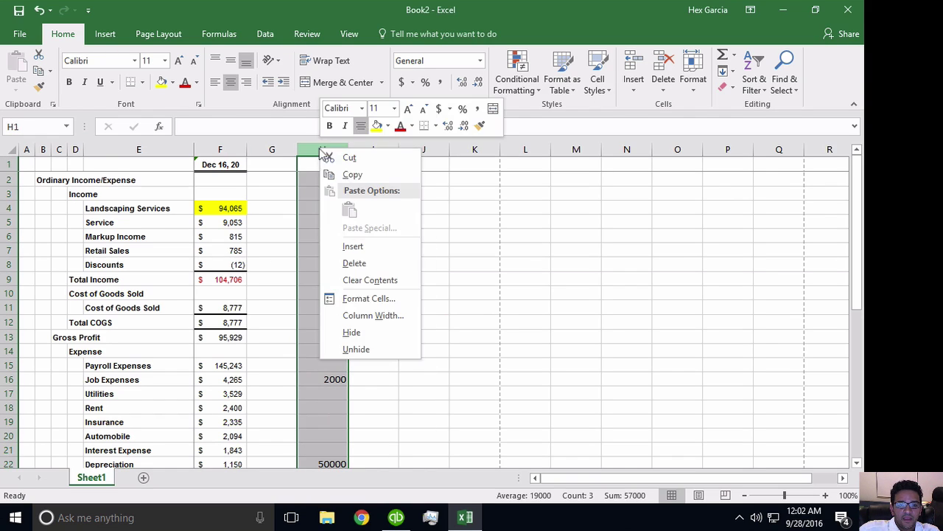
{"action": "left_click", "coordinate": [348, 176]}
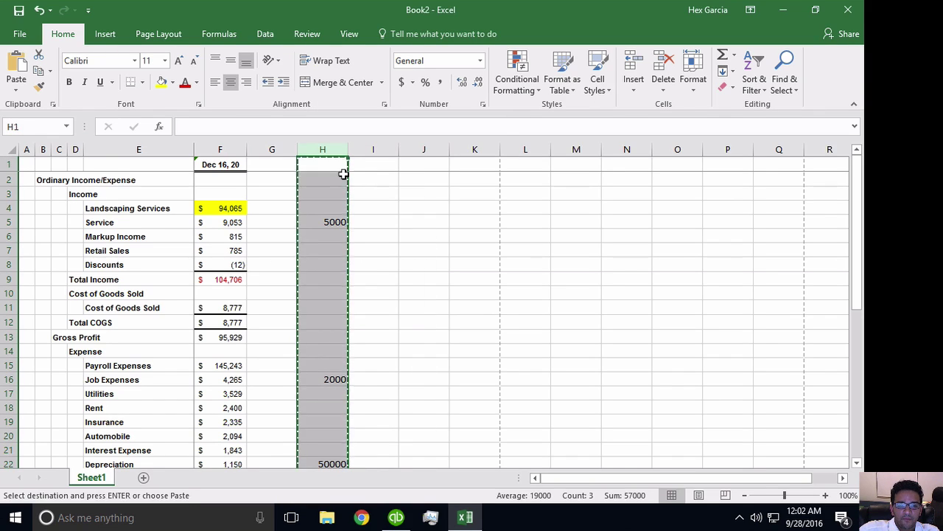
Step: Try a regular paste of the copied column over column F, and undo that paste
{"action": "left_click", "coordinate": [214, 147]}
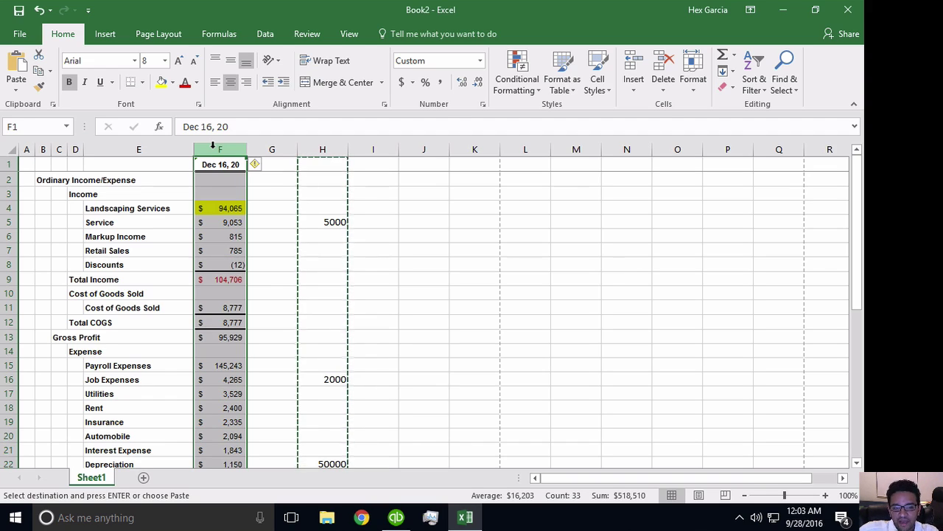
{"action": "right_click", "coordinate": [214, 145]}
{"action": "left_click", "coordinate": [244, 212]}
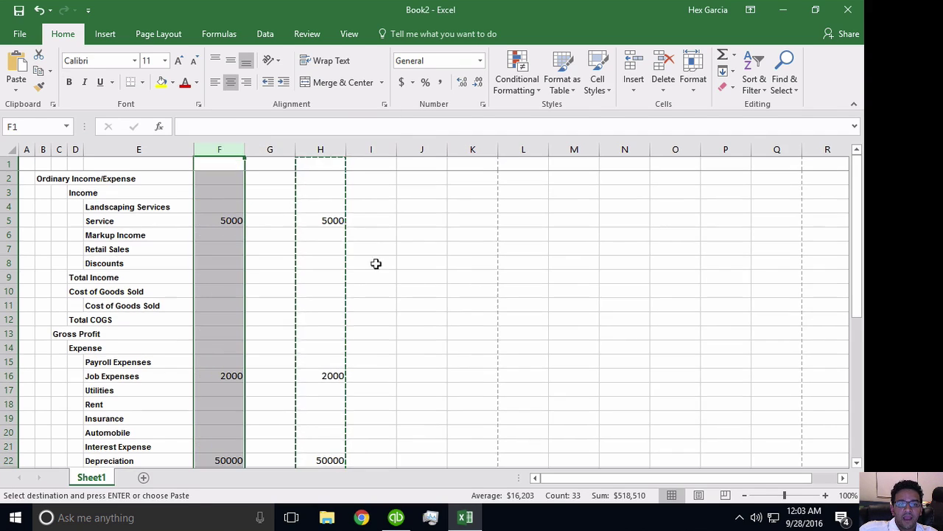
{"action": "left_click", "coordinate": [431, 275]}
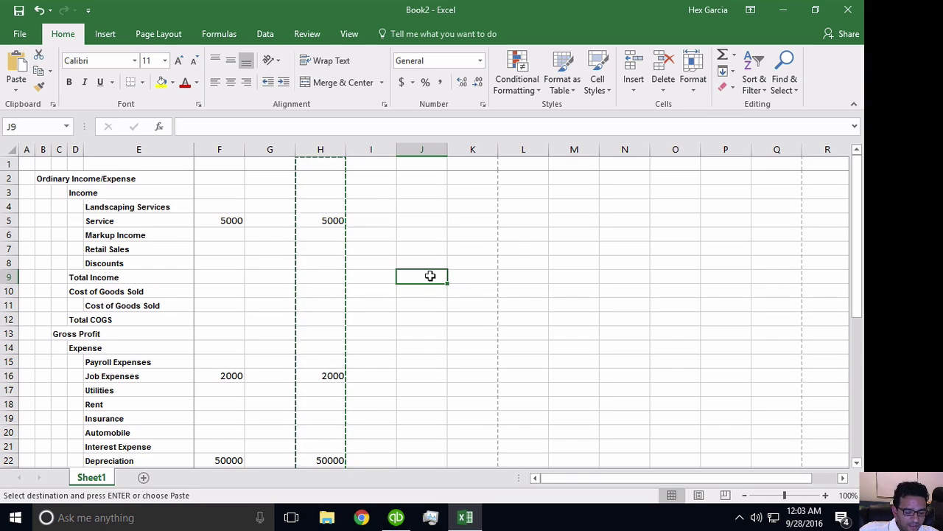
{"action": "key", "text": "ctrl+z"}
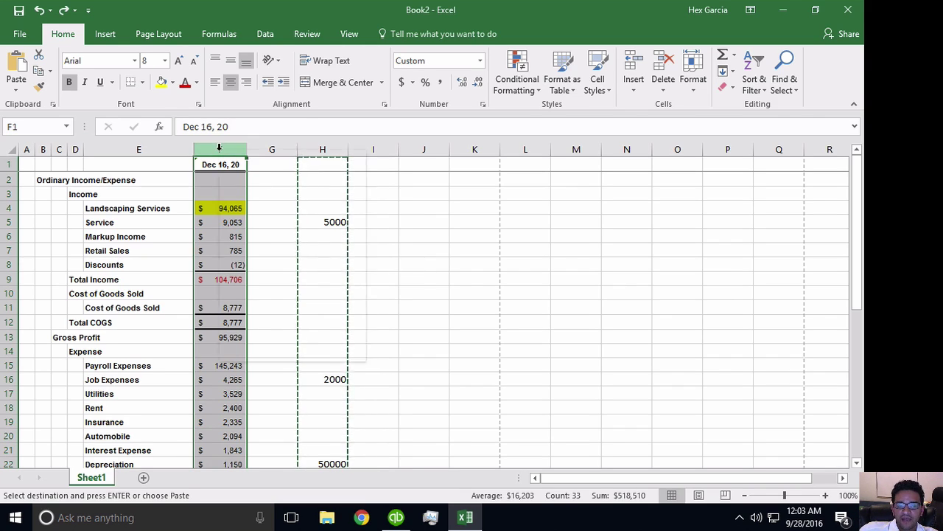
Step: Try pasting column H over column F using Paste Special with Skip blanks, and undo that paste
{"action": "right_click", "coordinate": [219, 149]}
{"action": "key", "text": "Escape"}
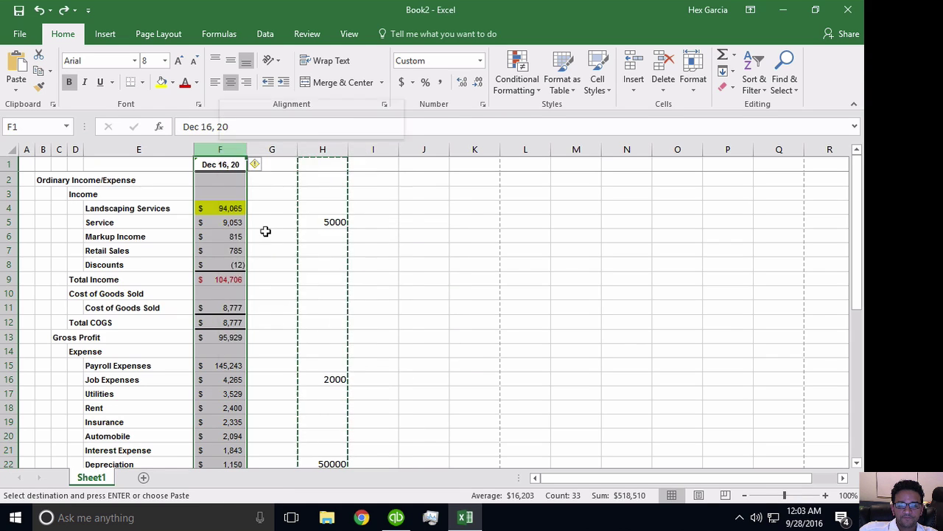
{"action": "key", "text": "ctrl+alt+v"}
{"action": "left_click_drag", "start_coordinate": [221, 114], "coordinate": [527, 119]}
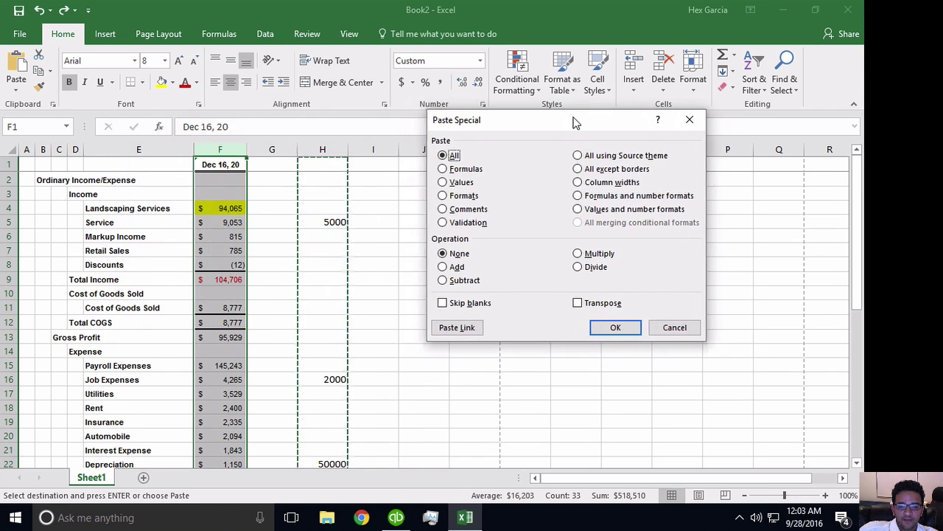
{"action": "left_click", "coordinate": [447, 303]}
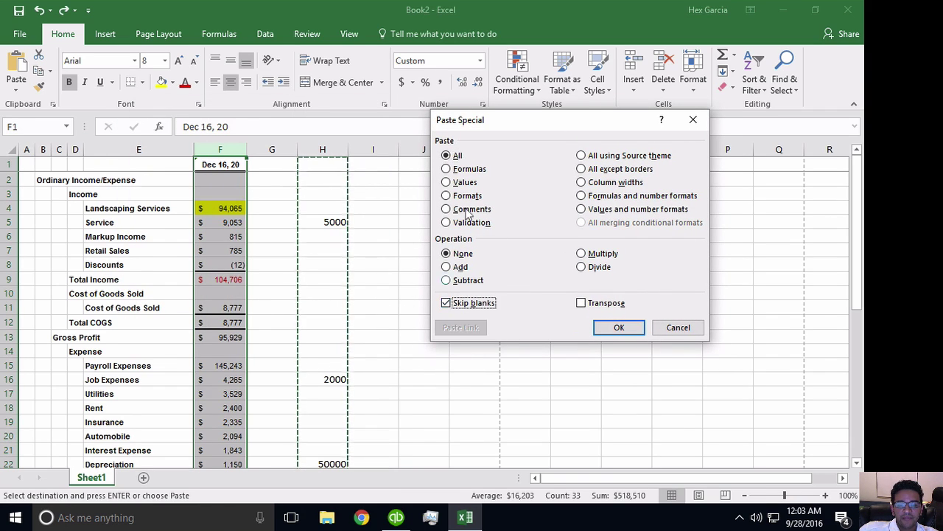
{"action": "left_click_drag", "start_coordinate": [477, 123], "coordinate": [414, 136]}
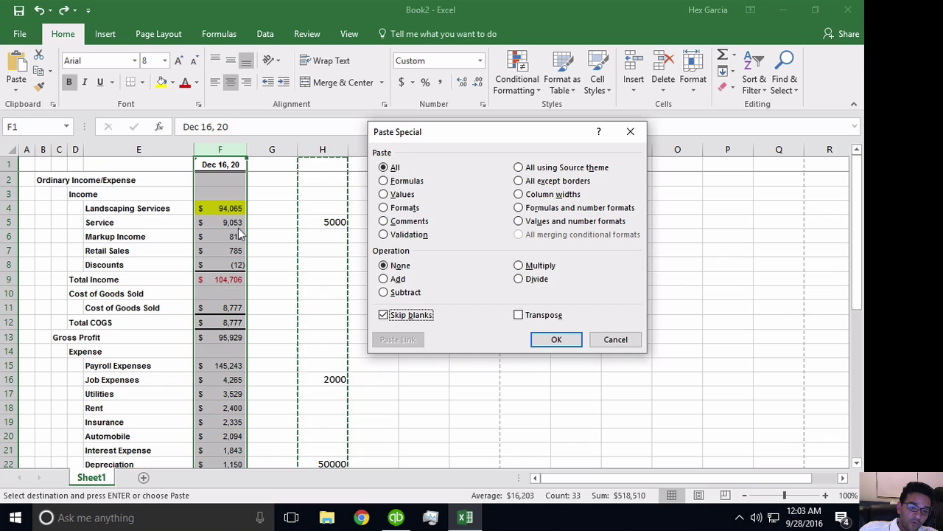
{"action": "left_click", "coordinate": [556, 340]}
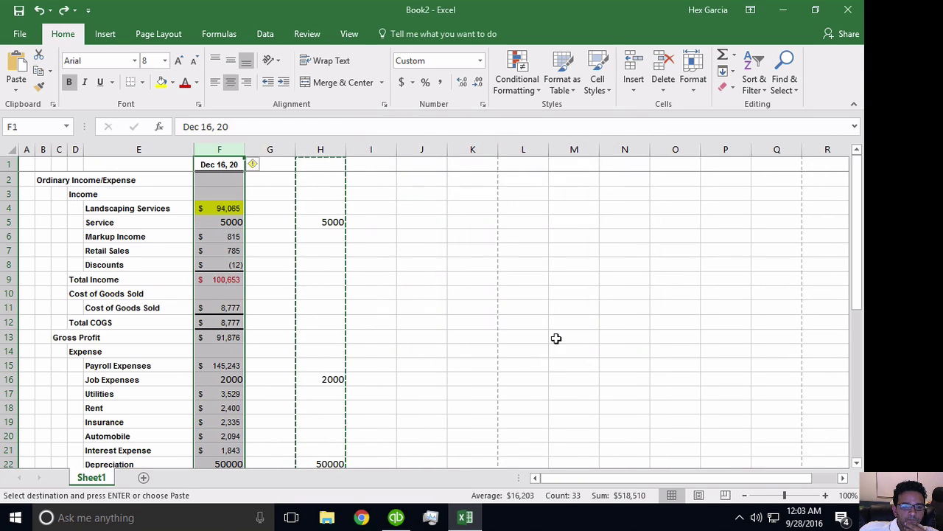
{"action": "left_click", "coordinate": [411, 326]}
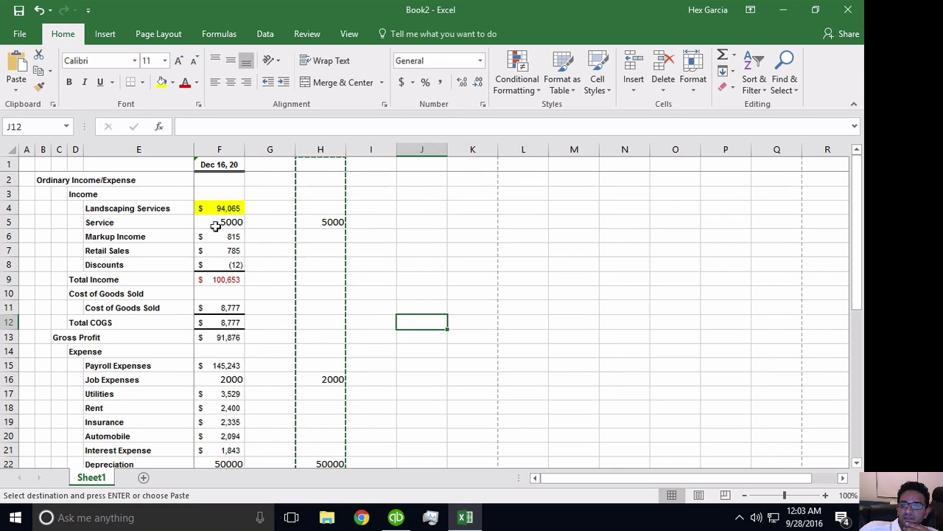
{"action": "key", "text": "ctrl+z"}
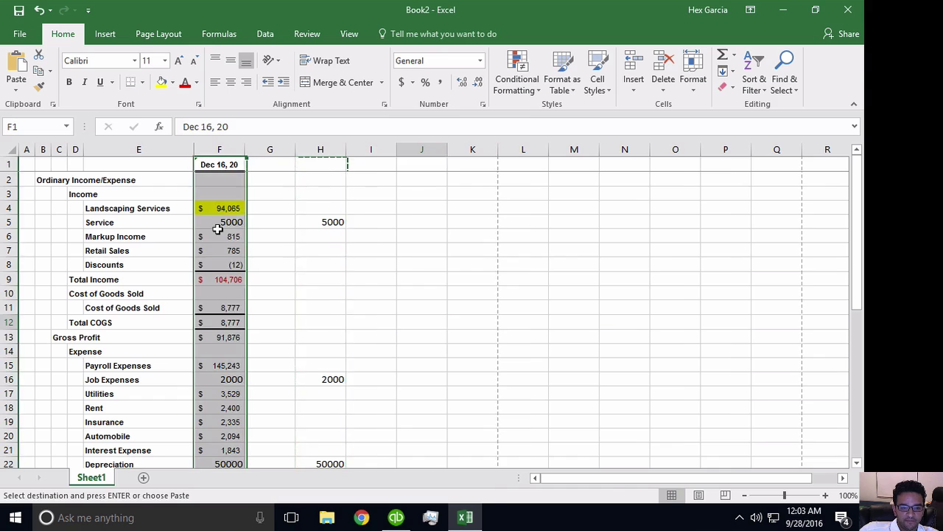
Step: Delete column H with its three test amounts
{"action": "left_click", "coordinate": [476, 261]}
{"action": "left_click", "coordinate": [330, 147]}
{"action": "right_click", "coordinate": [330, 144]}
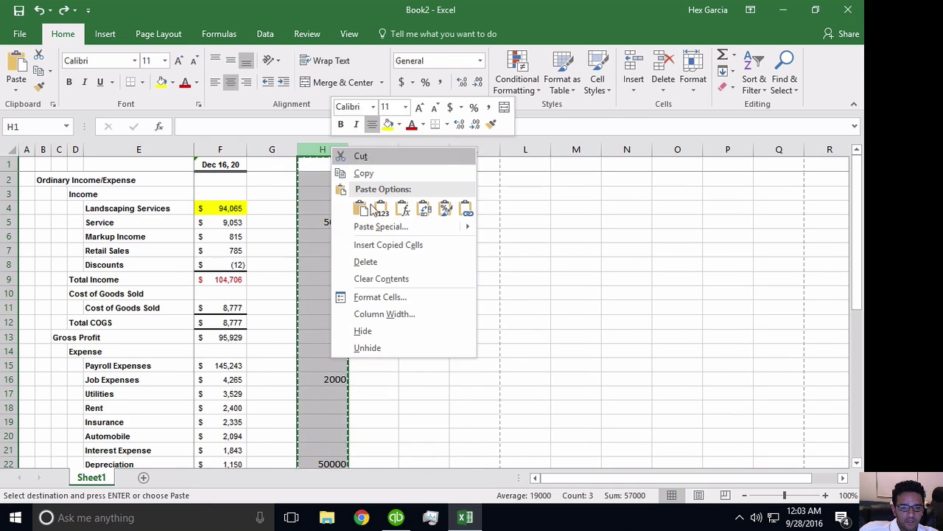
{"action": "left_click", "coordinate": [368, 264]}
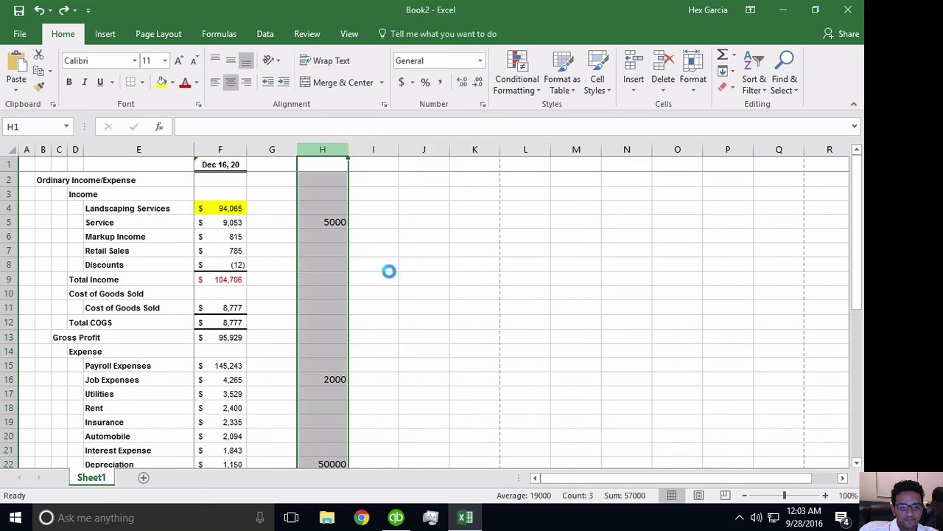
Step: Enter the multipliers 2, 1, 2, 3 and 2 in cells G4 to G8 beside the five income items
{"action": "left_click_drag", "start_coordinate": [402, 236], "coordinate": [402, 463]}
{"action": "left_click", "coordinate": [453, 308]}
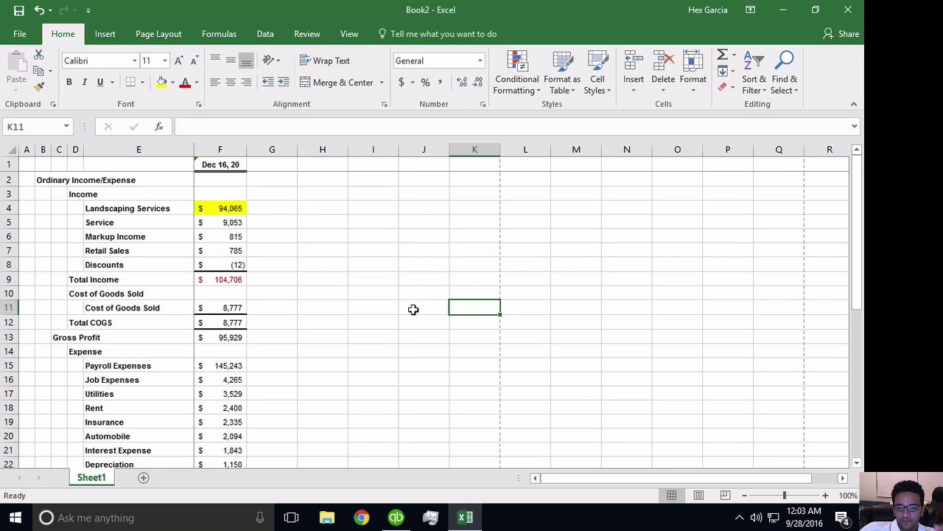
{"action": "left_click", "coordinate": [272, 208]}
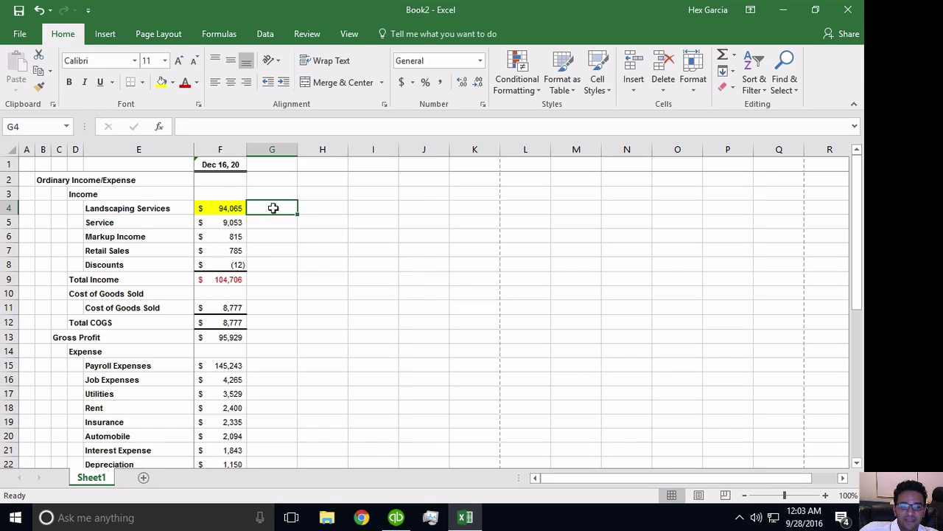
{"action": "type", "text": "2"}
{"action": "key", "text": "Return"}
{"action": "type", "text": "1"}
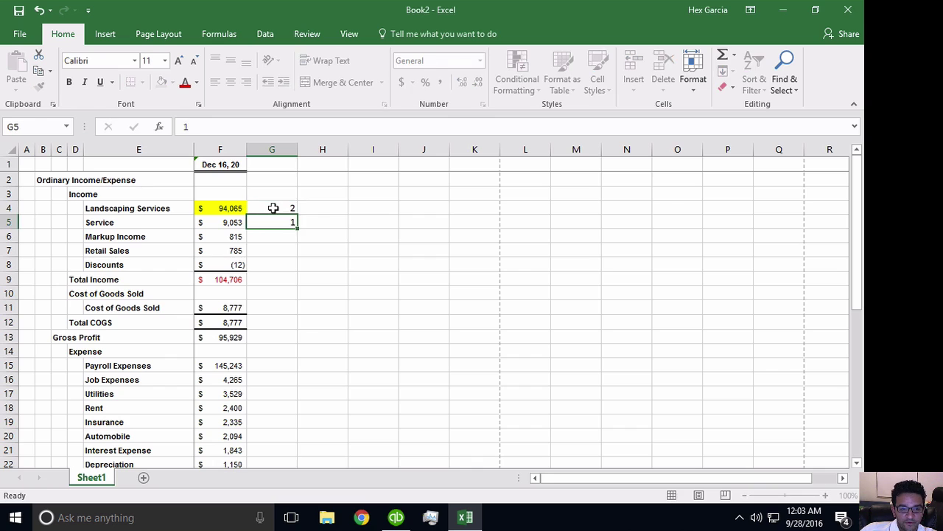
{"action": "key", "text": "Return"}
{"action": "type", "text": "2"}
{"action": "key", "text": "Return"}
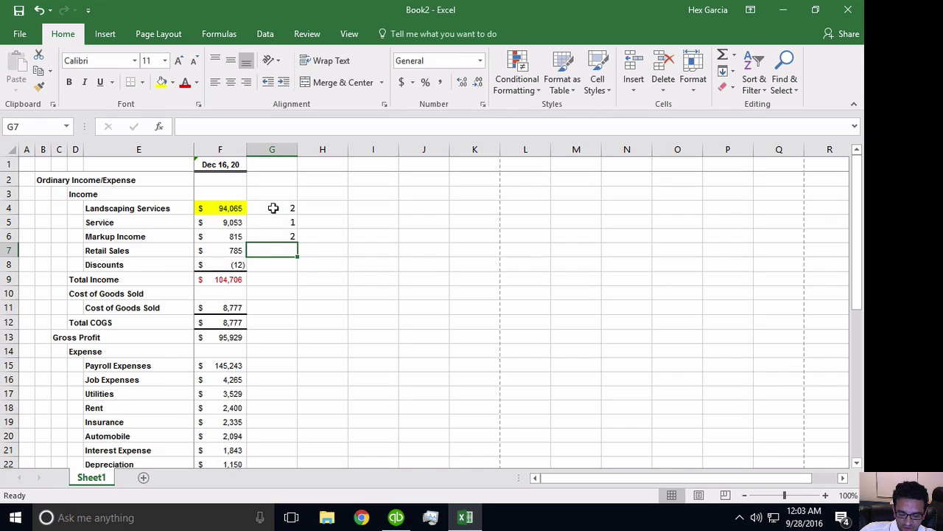
{"action": "type", "text": "3"}
{"action": "key", "text": "Return"}
{"action": "type", "text": "2"}
{"action": "key", "text": "Return"}
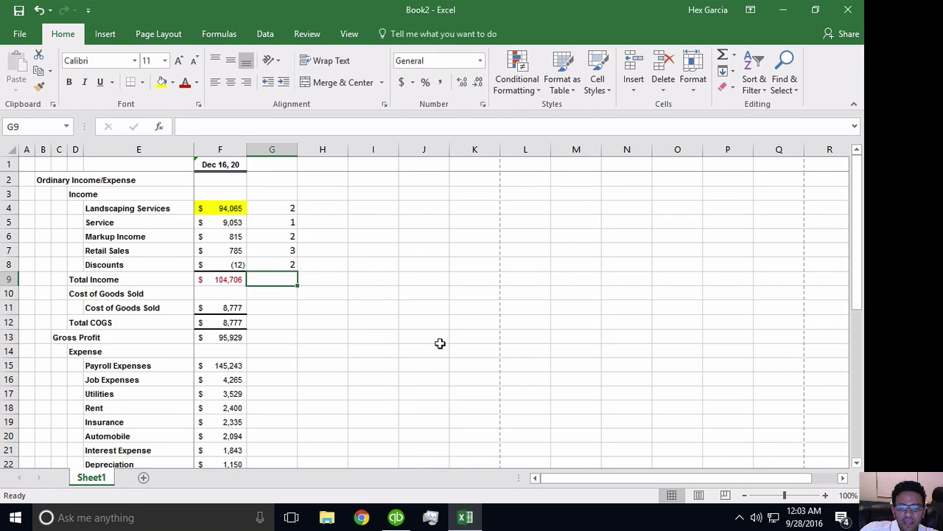
{"action": "left_click", "coordinate": [441, 342]}
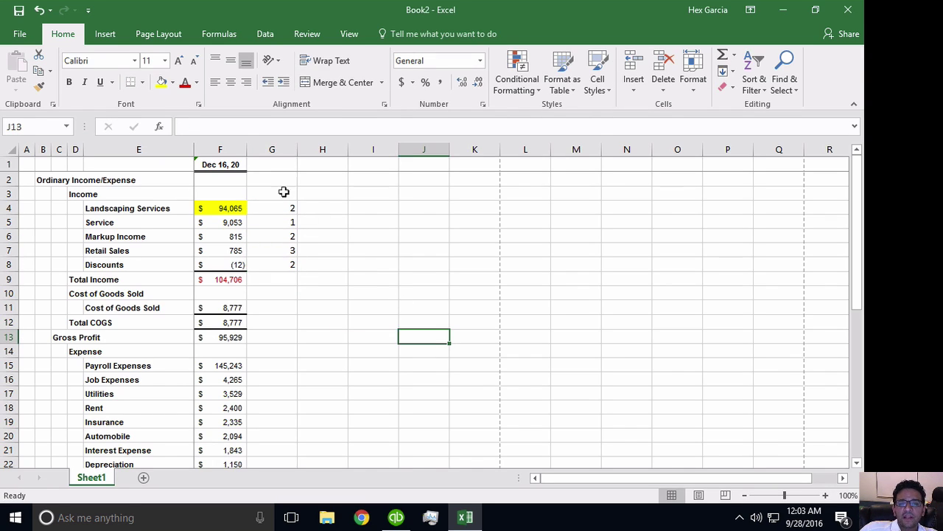
Step: Enter the formula =F4*G4 in cell H4 to multiply the Landscaping Services amount by its multiplier
{"action": "left_click", "coordinate": [343, 209]}
{"action": "type", "text": "="}
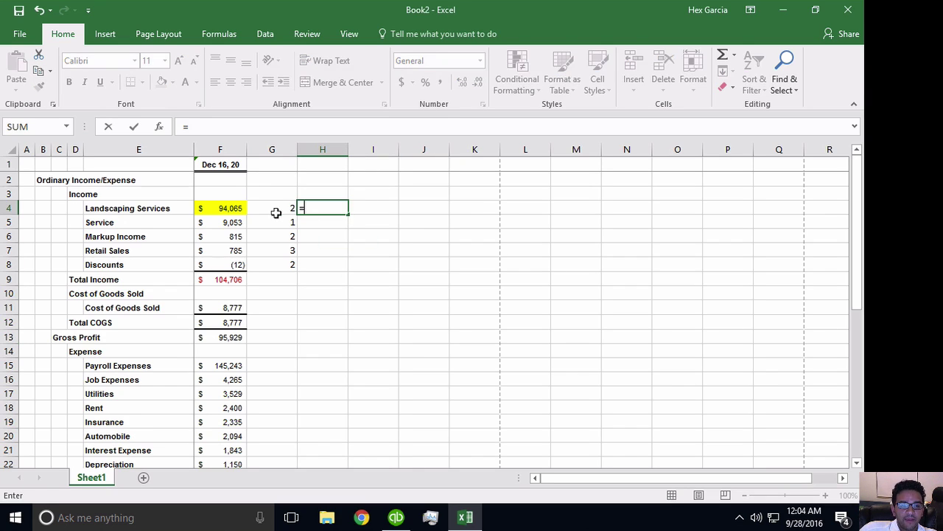
{"action": "left_click", "coordinate": [230, 208]}
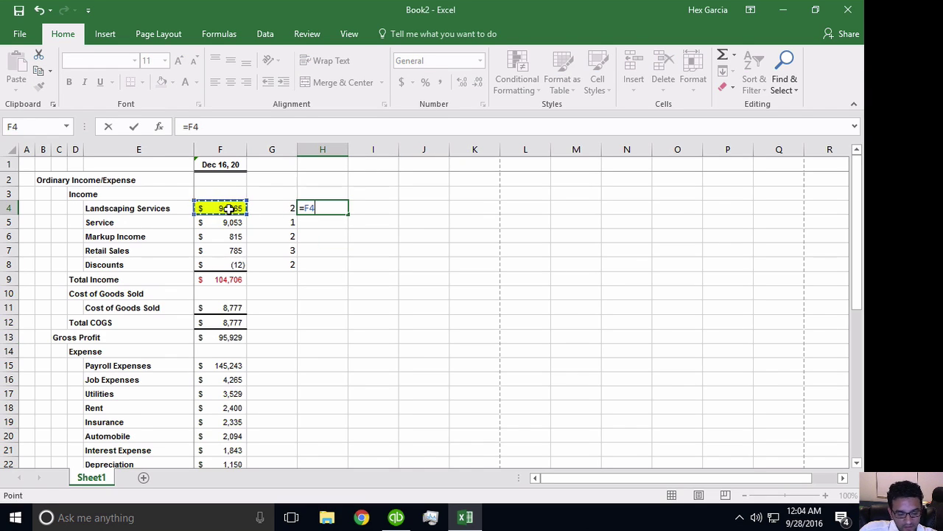
{"action": "type", "text": "*"}
{"action": "left_click", "coordinate": [283, 210]}
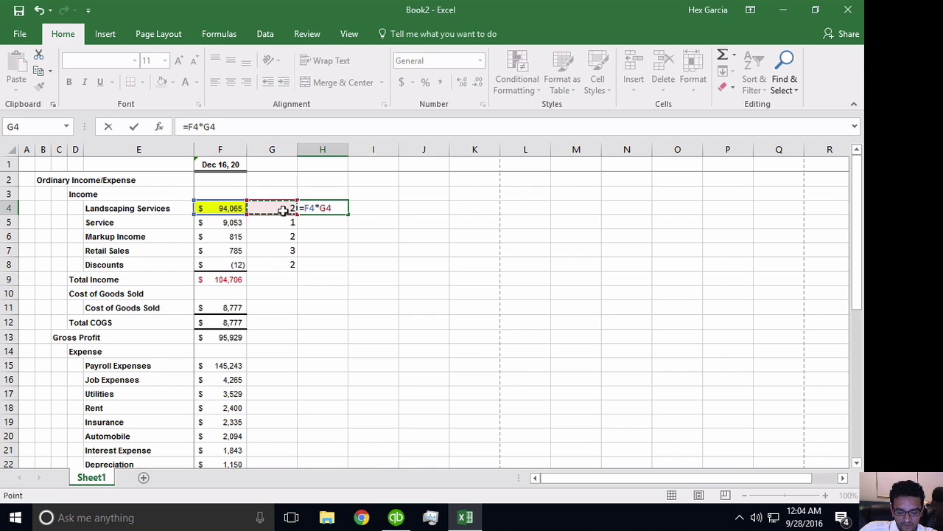
{"action": "key", "text": "Return"}
Step: Fill the H4 formula down through H8 for the remaining income items and widen column H
{"action": "left_click", "coordinate": [357, 208]}
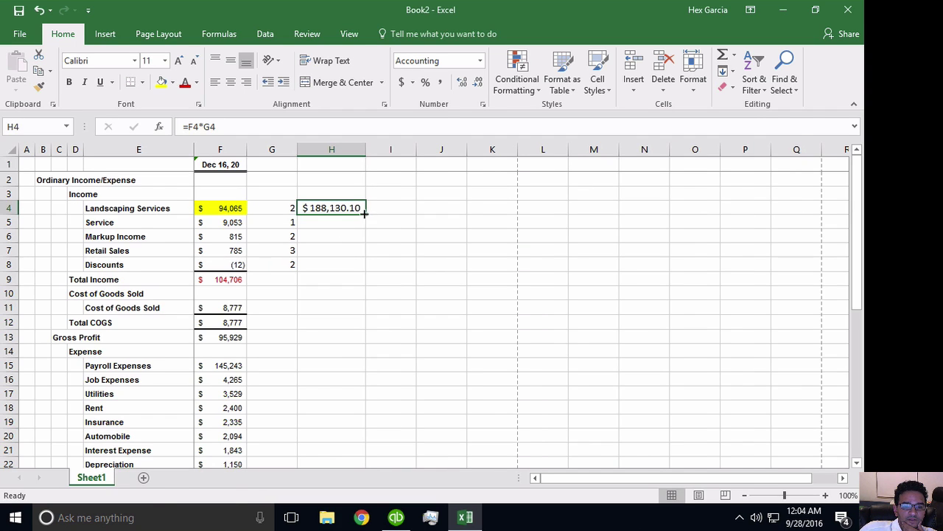
{"action": "left_click_drag", "start_coordinate": [362, 219], "coordinate": [367, 254]}
{"action": "left_click", "coordinate": [440, 277]}
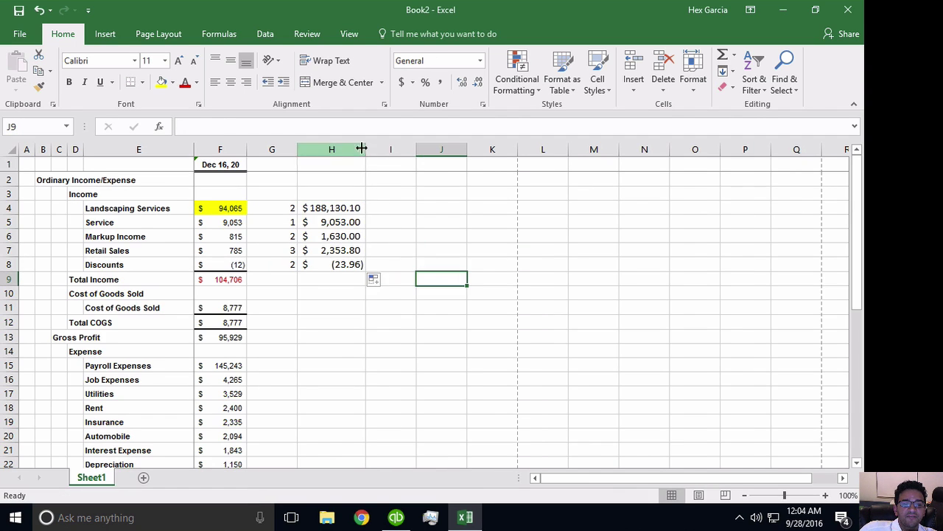
{"action": "left_click_drag", "start_coordinate": [366, 149], "coordinate": [382, 149]}
Step: Copy the multiplied income formulas in H4 through H8
{"action": "left_click", "coordinate": [362, 209]}
{"action": "left_click_drag", "start_coordinate": [362, 208], "coordinate": [365, 264]}
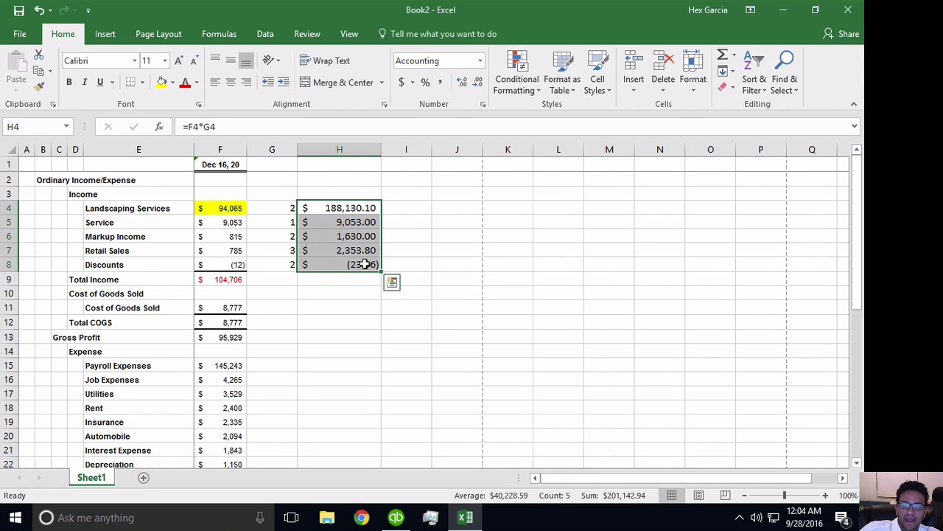
{"action": "right_click", "coordinate": [348, 207]}
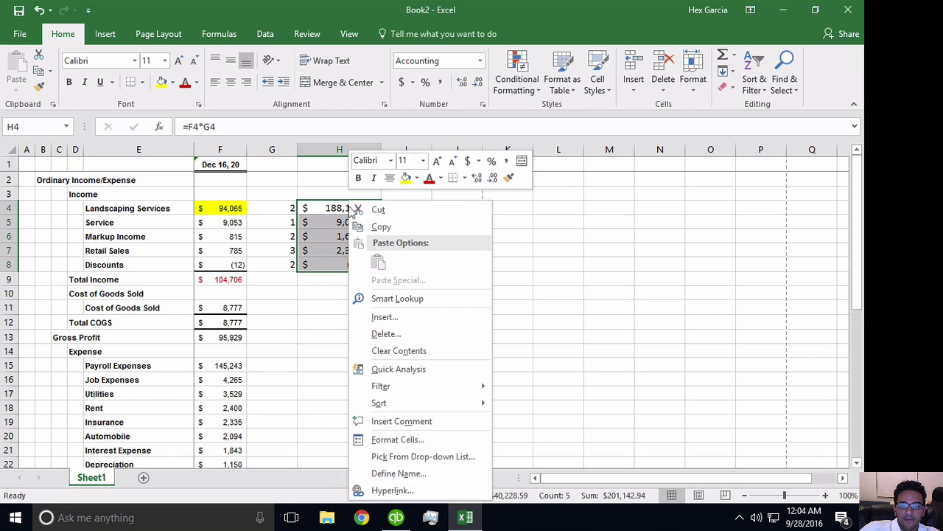
{"action": "left_click", "coordinate": [376, 225]}
Step: Try a regular paste of the copied formulas over the income amounts starting at F4, and undo that paste
{"action": "right_click", "coordinate": [212, 208]}
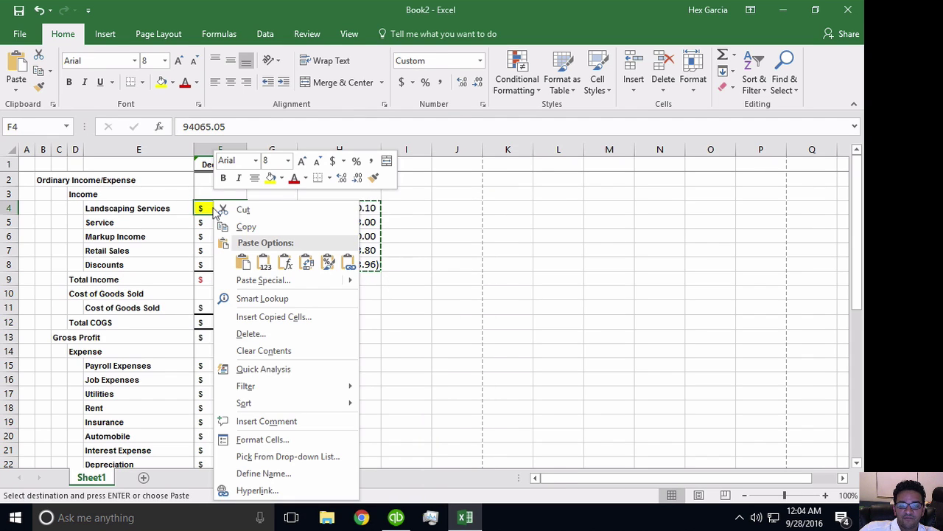
{"action": "left_click", "coordinate": [242, 262]}
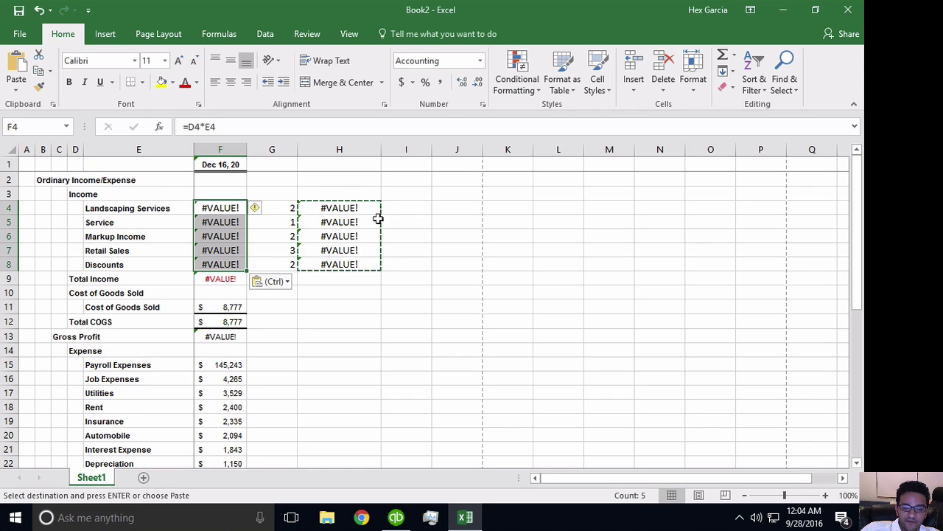
{"action": "key", "text": "Escape"}
{"action": "key", "text": "ctrl+z"}
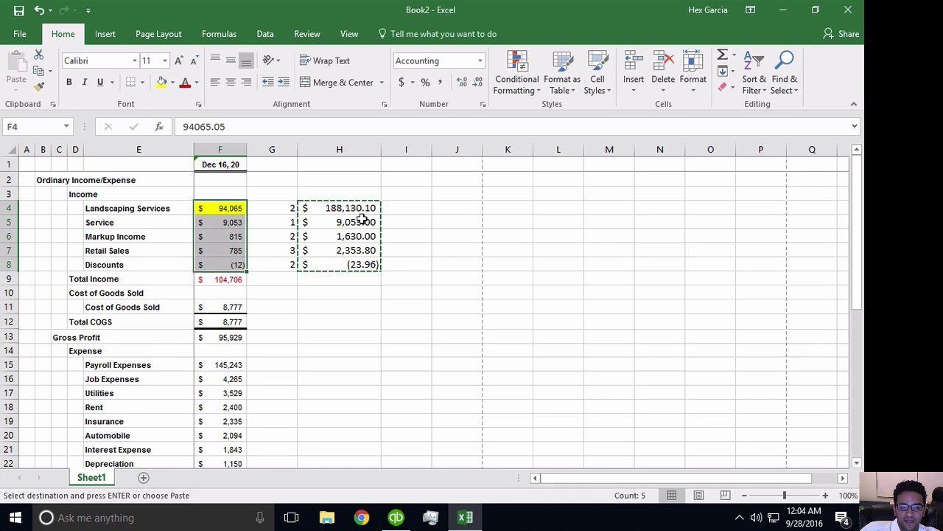
Step: Try pasting the copied results over F4:F8 using Paste Special with Values, and undo that paste
{"action": "right_click", "coordinate": [221, 210]}
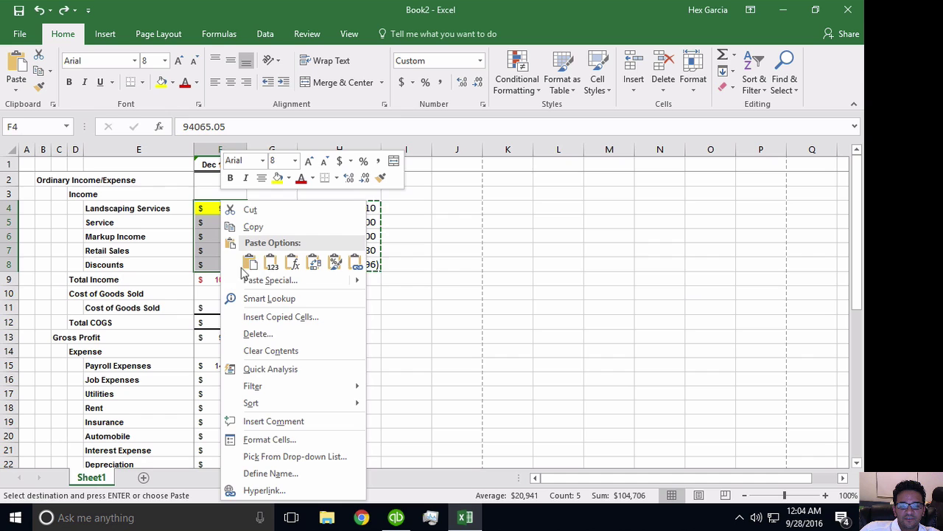
{"action": "left_click", "coordinate": [267, 280]}
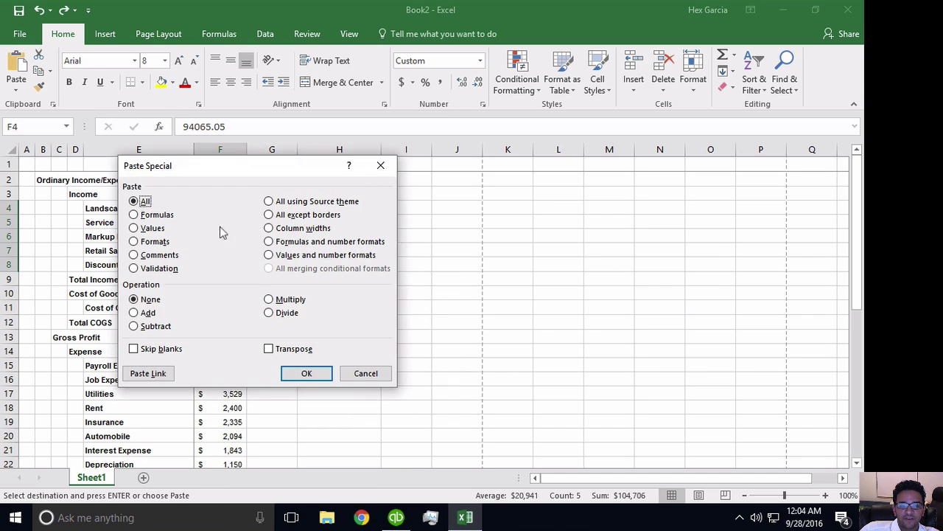
{"action": "left_click", "coordinate": [148, 228]}
{"action": "left_click_drag", "start_coordinate": [189, 165], "coordinate": [576, 188]}
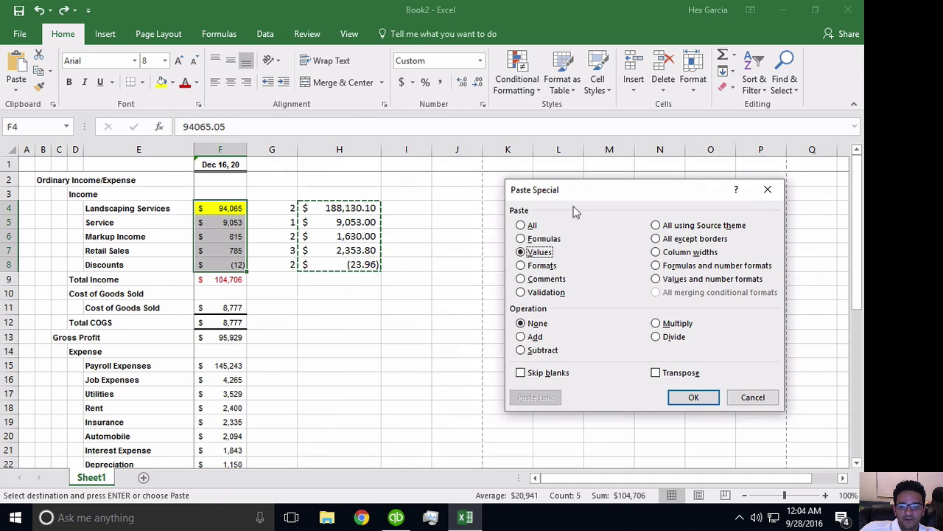
{"action": "left_click", "coordinate": [693, 397]}
{"action": "left_click", "coordinate": [697, 405]}
{"action": "left_click", "coordinate": [532, 357]}
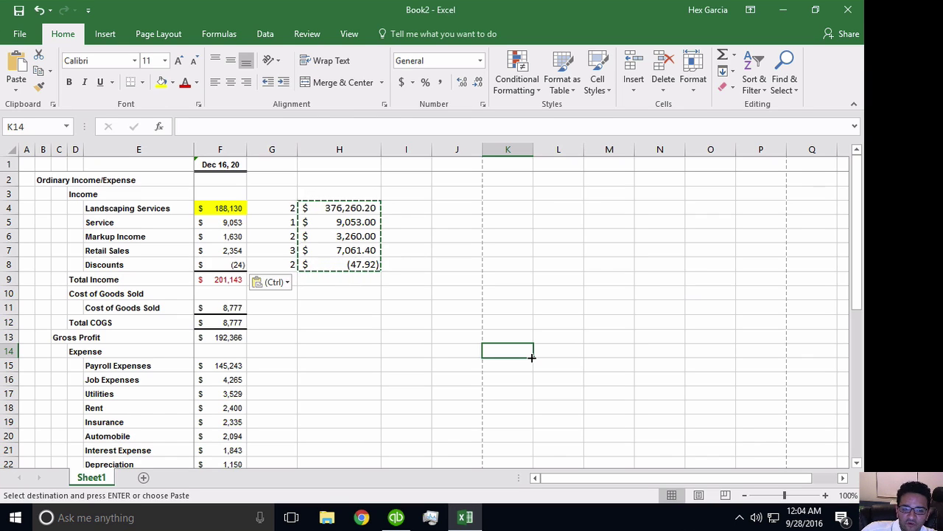
{"action": "key", "text": "ctrl+z"}
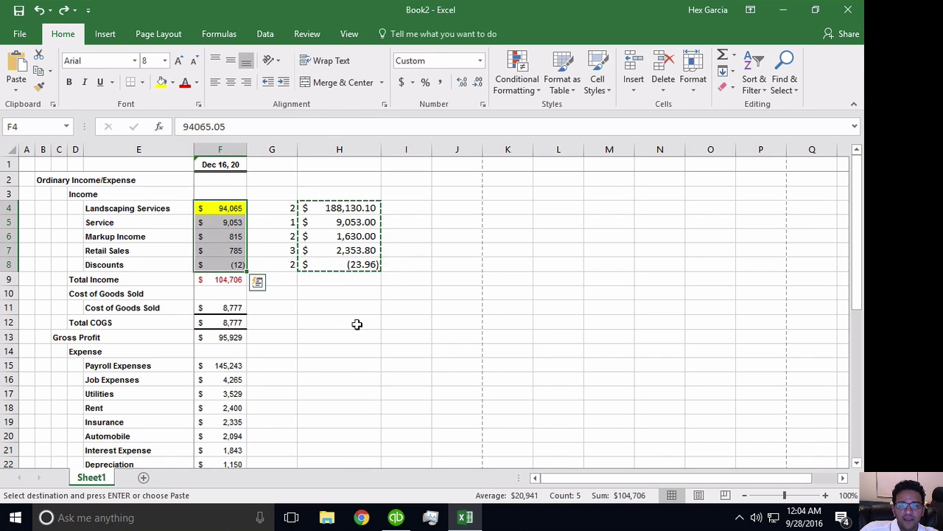
Step: Try deleting the multiplier column G while column H still holds formulas, check cell G4, and undo the deletion
{"action": "left_click", "coordinate": [369, 266]}
{"action": "left_click", "coordinate": [383, 279]}
{"action": "left_click", "coordinate": [348, 207]}
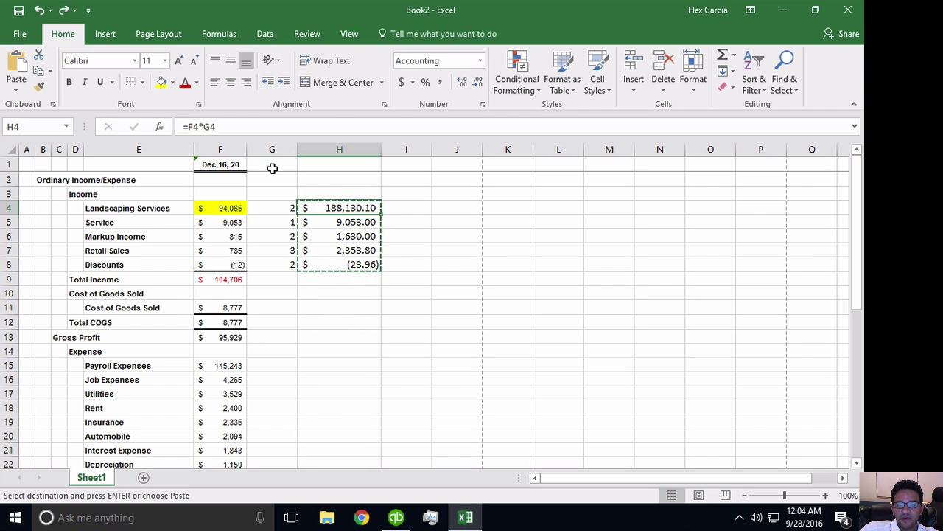
{"action": "left_click", "coordinate": [270, 149]}
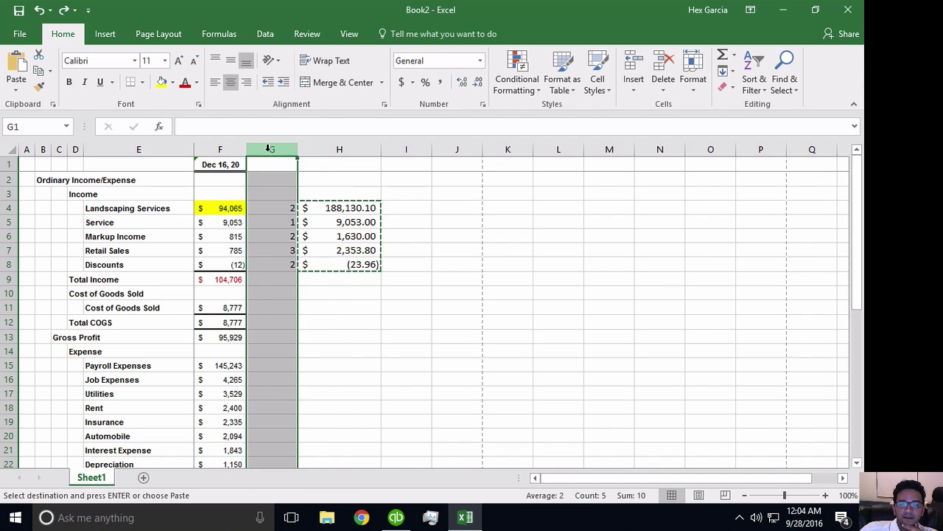
{"action": "right_click", "coordinate": [268, 149]}
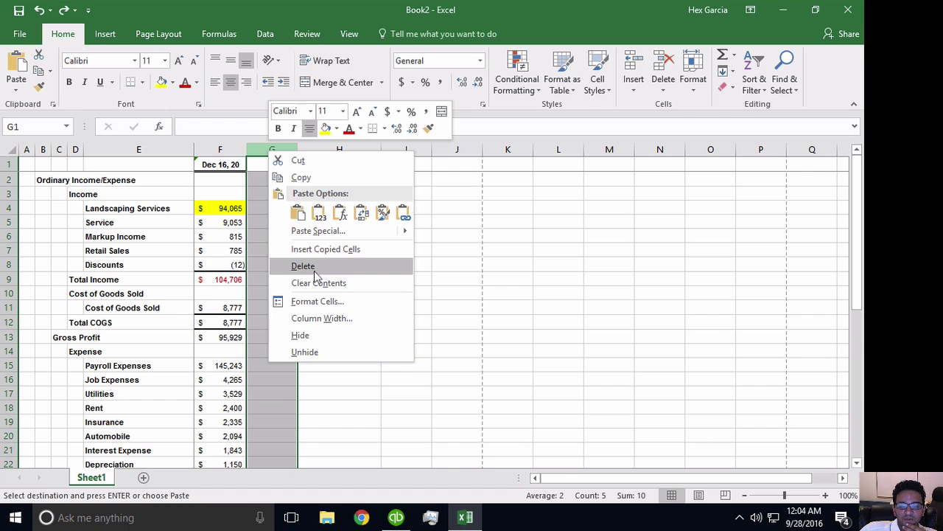
{"action": "left_click", "coordinate": [315, 266]}
{"action": "left_click", "coordinate": [406, 280]}
{"action": "left_click", "coordinate": [301, 208]}
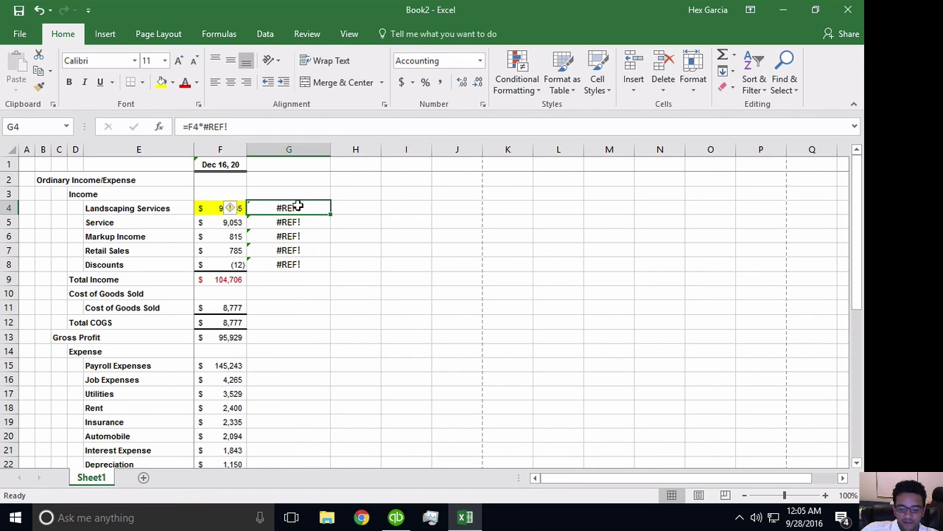
{"action": "key", "text": "ctrl+z"}
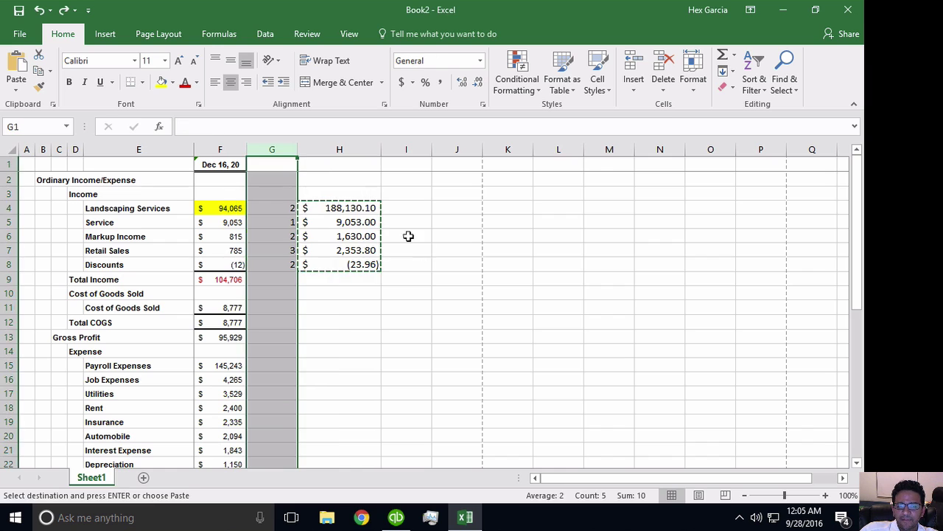
Step: Replace the formulas in H4:H8 with their results by pasting the copied range onto itself using Paste Special with Values
{"action": "left_click", "coordinate": [442, 234]}
{"action": "left_click_drag", "start_coordinate": [363, 204], "coordinate": [369, 264]}
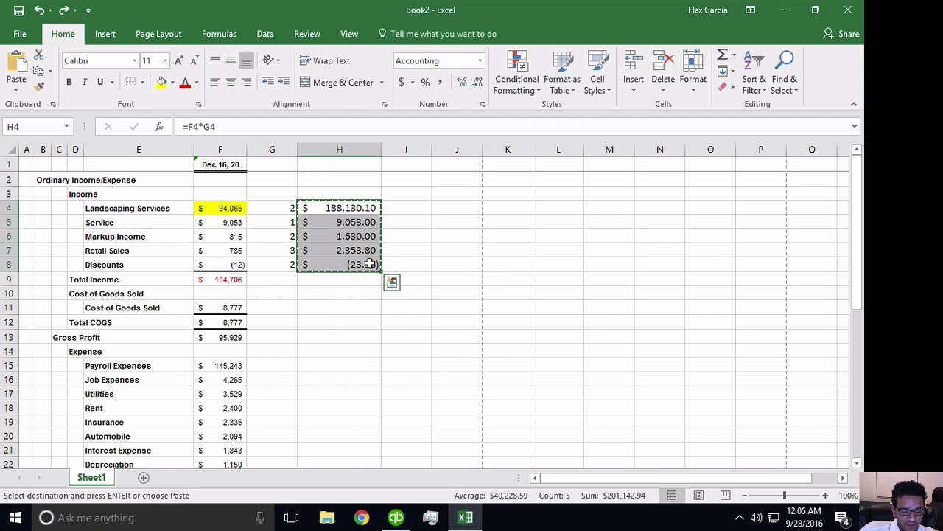
{"action": "right_click", "coordinate": [342, 209]}
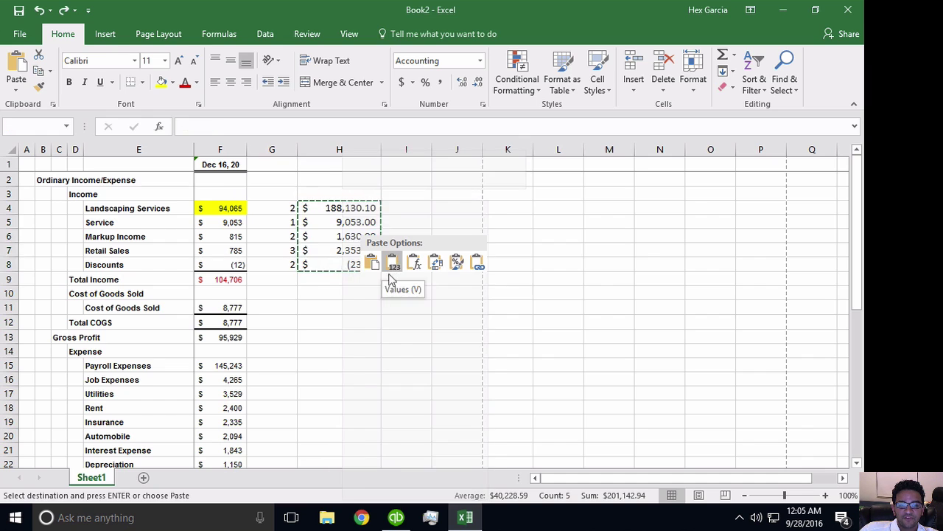
{"action": "left_click", "coordinate": [398, 283]}
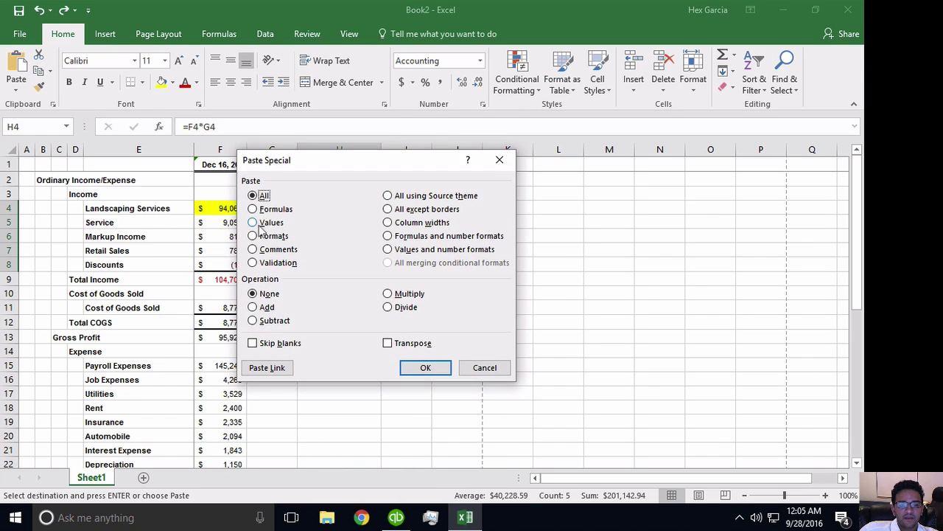
{"action": "key", "text": "v"}
{"action": "left_click_drag", "start_coordinate": [291, 160], "coordinate": [471, 163]}
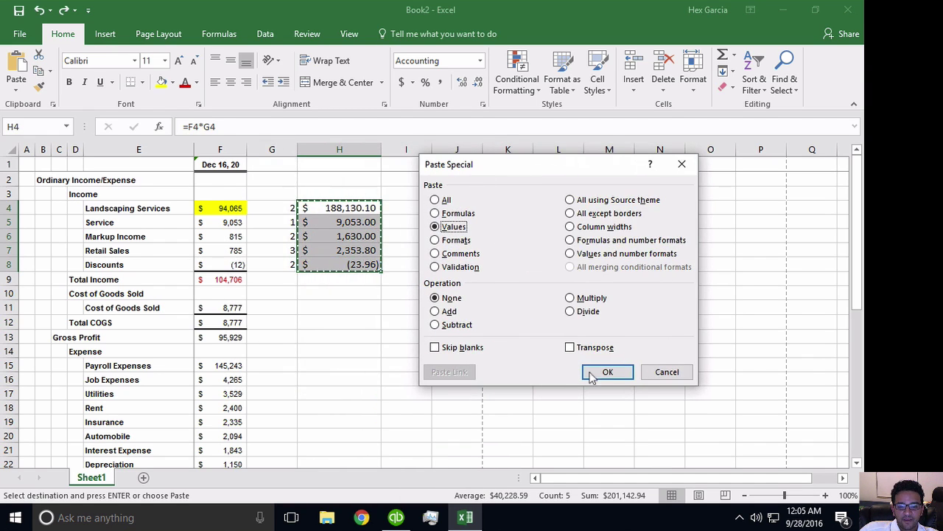
{"action": "left_click", "coordinate": [583, 366]}
{"action": "left_click", "coordinate": [457, 164]}
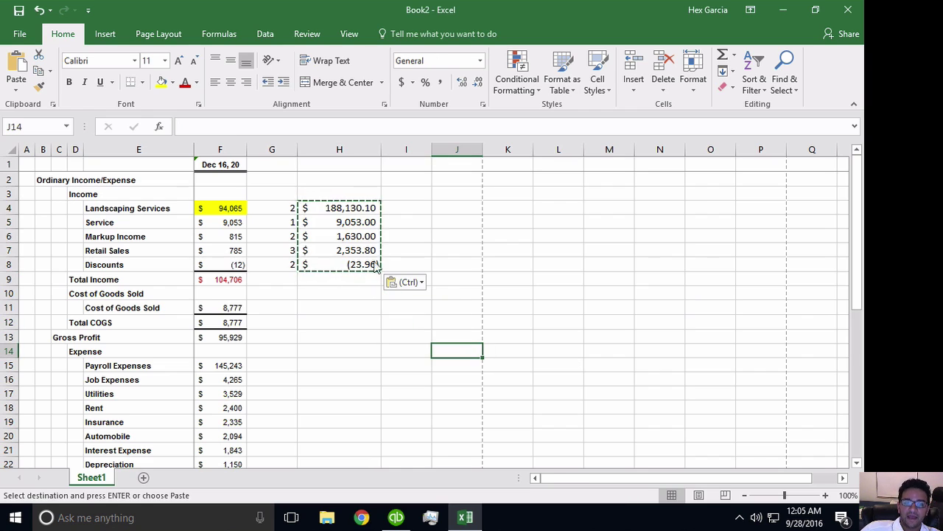
Step: Delete the multiplier column G and check that the shifted amounts in G4 and G6 hold plain values
{"action": "left_click", "coordinate": [274, 150]}
{"action": "right_click", "coordinate": [274, 152]}
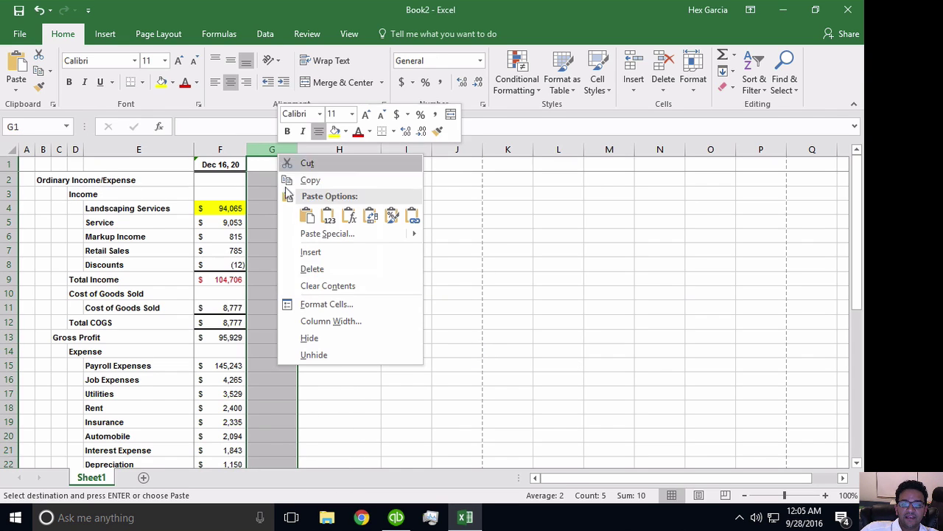
{"action": "left_click", "coordinate": [309, 270]}
{"action": "left_click", "coordinate": [514, 319]}
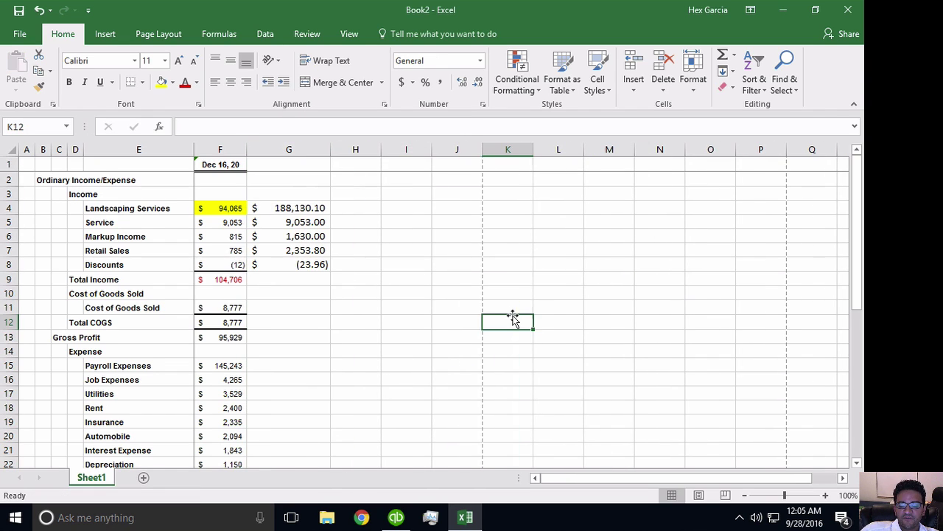
{"action": "left_click", "coordinate": [327, 211]}
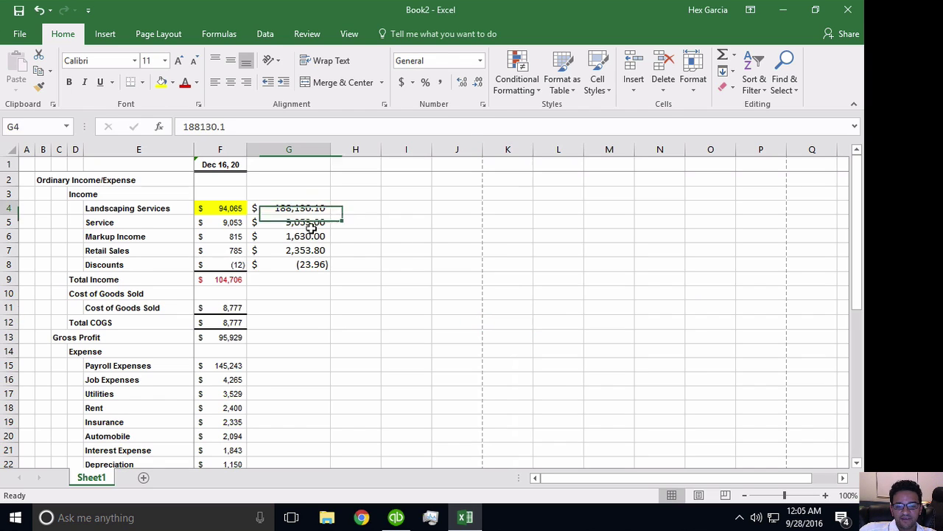
{"action": "left_click", "coordinate": [321, 236]}
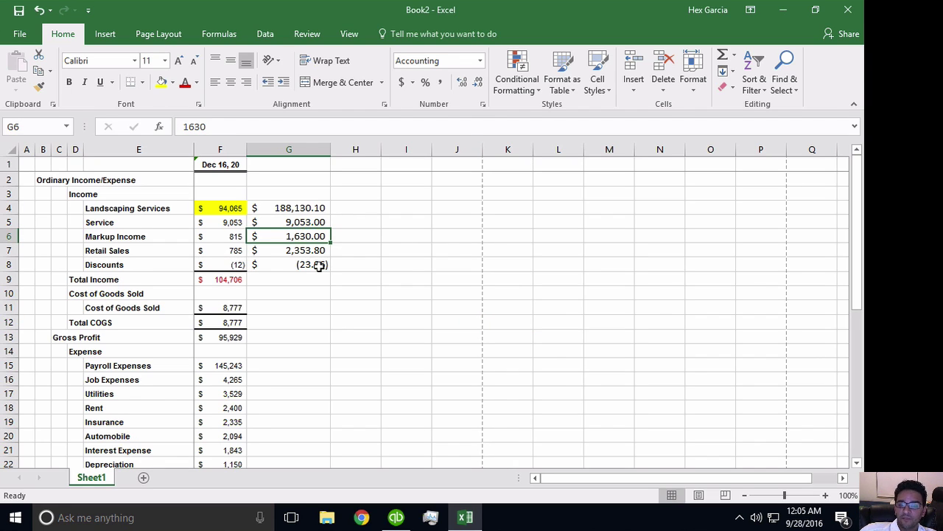
Step: Delete column G with the converted amounts beside the income statement
{"action": "left_click", "coordinate": [306, 150]}
{"action": "right_click", "coordinate": [301, 149]}
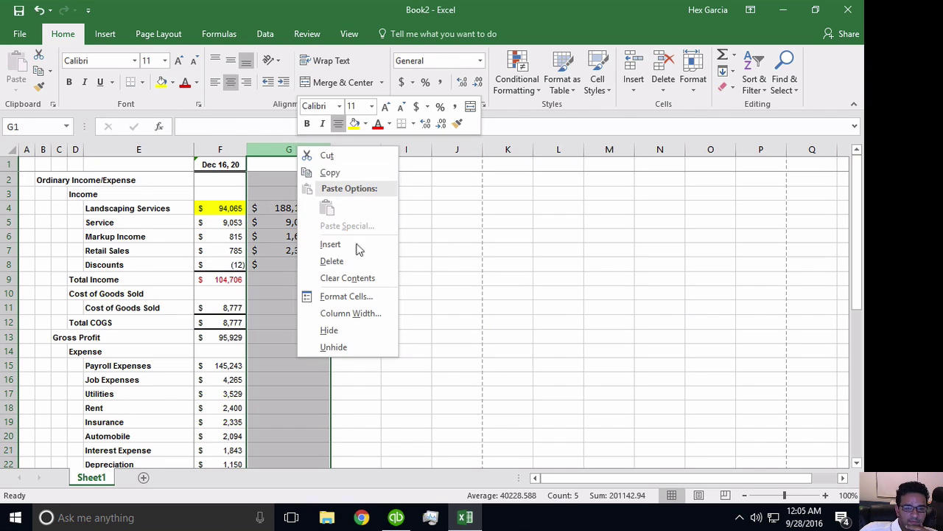
{"action": "left_click", "coordinate": [333, 262]}
{"action": "left_click", "coordinate": [416, 320]}
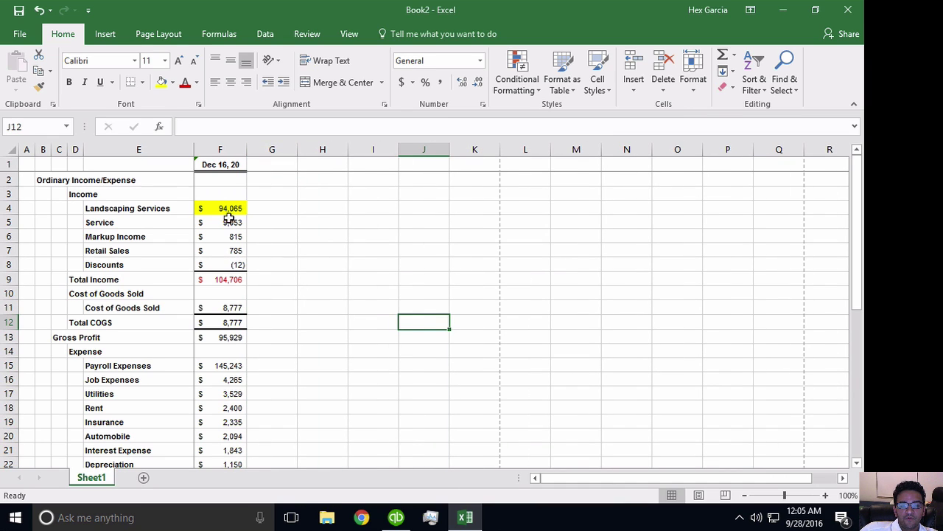
Step: Examine the column F amounts, including Landscaping Services in F4 and Discounts in F8
{"action": "left_click", "coordinate": [225, 150]}
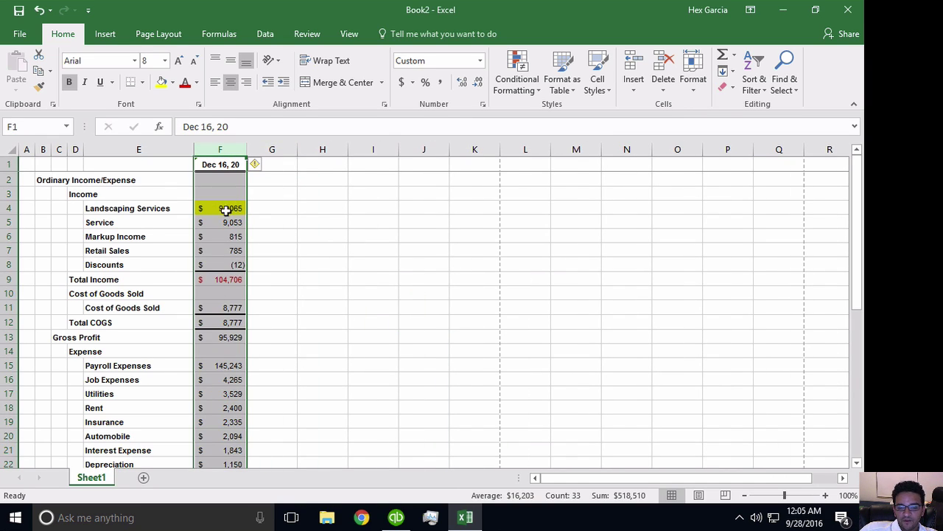
{"action": "left_click", "coordinate": [278, 235]}
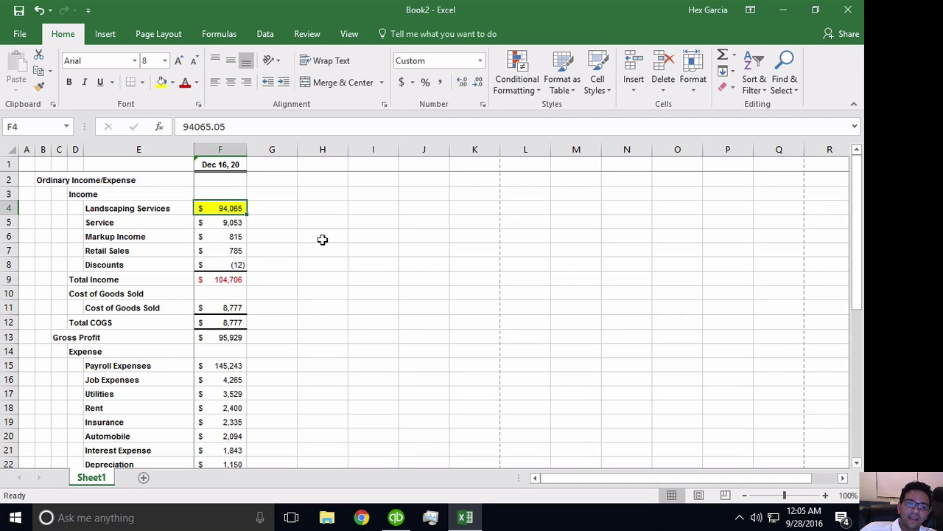
{"action": "left_click", "coordinate": [225, 267]}
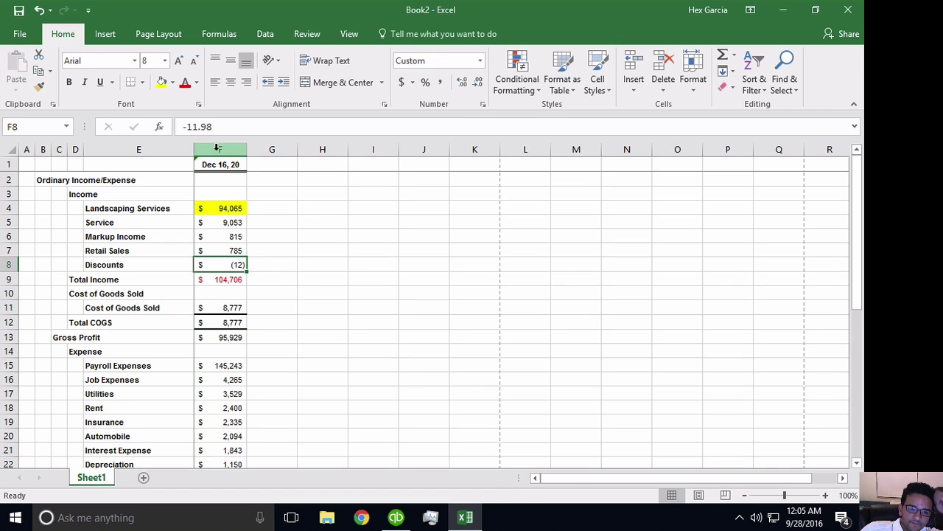
{"action": "left_click", "coordinate": [218, 149]}
{"action": "right_click", "coordinate": [218, 148]}
{"action": "left_click", "coordinate": [254, 181]}
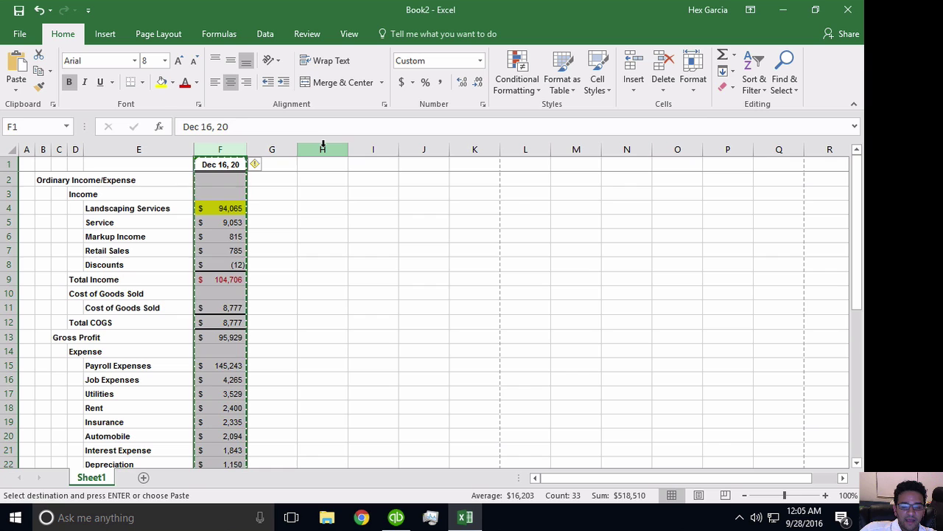
{"action": "left_click", "coordinate": [307, 207]}
{"action": "key", "text": "Escape"}
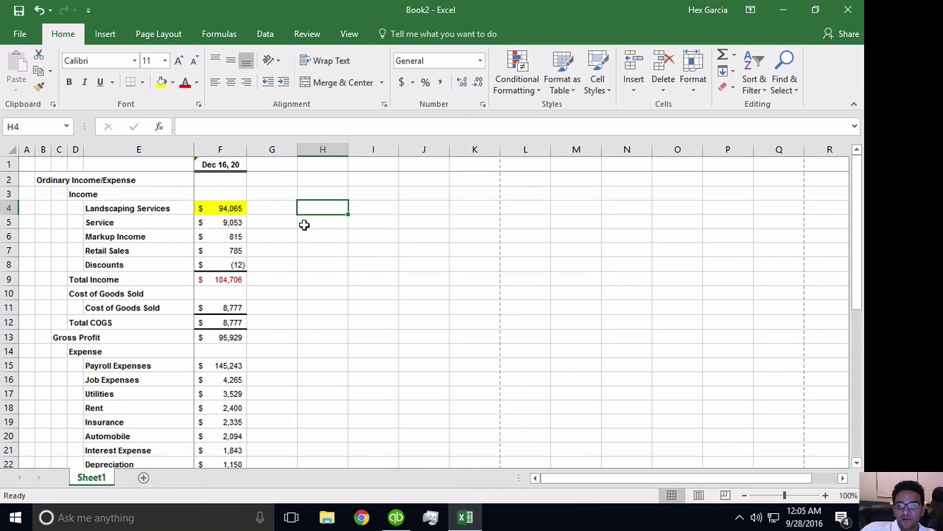
Step: Enter the multiplier -1 in cell L1
{"action": "left_click", "coordinate": [524, 165]}
{"action": "type", "text": "="}
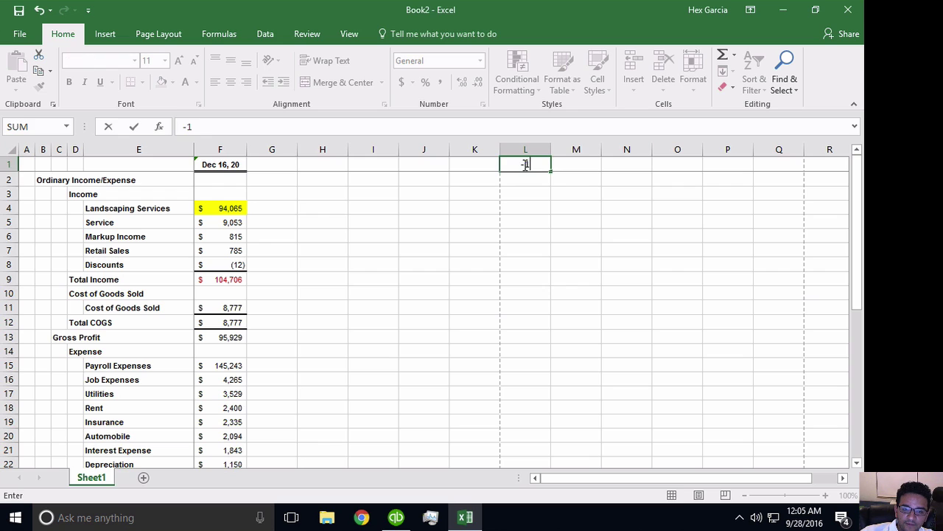
{"action": "key", "text": "BackSpace"}
{"action": "key", "text": "Return"}
{"action": "left_click", "coordinate": [712, 194]}
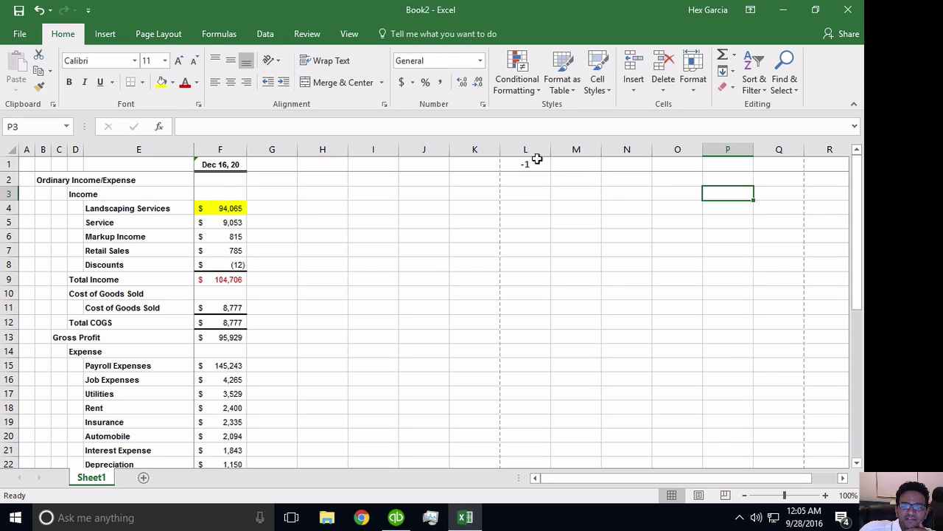
Step: Copy the multiplier in L1 and select the income statement amounts in column F from F4 downward
{"action": "left_click", "coordinate": [544, 162]}
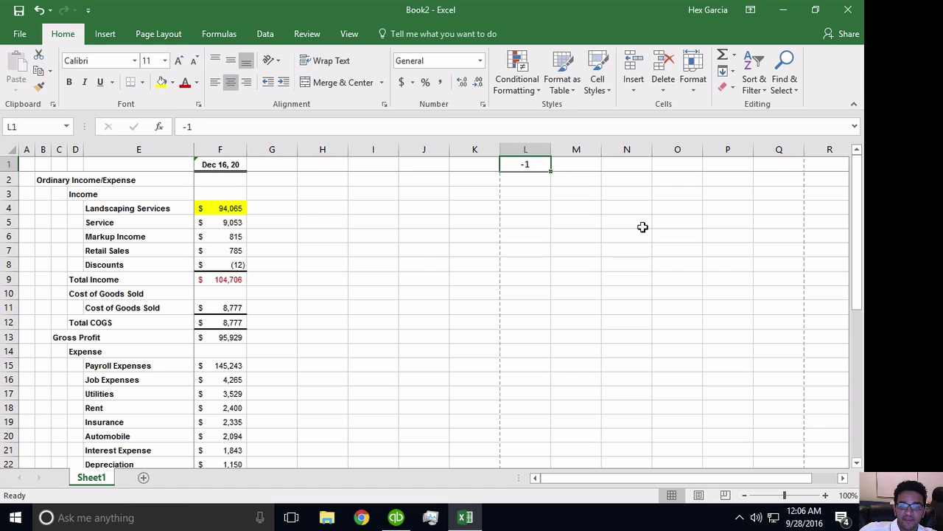
{"action": "key", "text": "ctrl+c"}
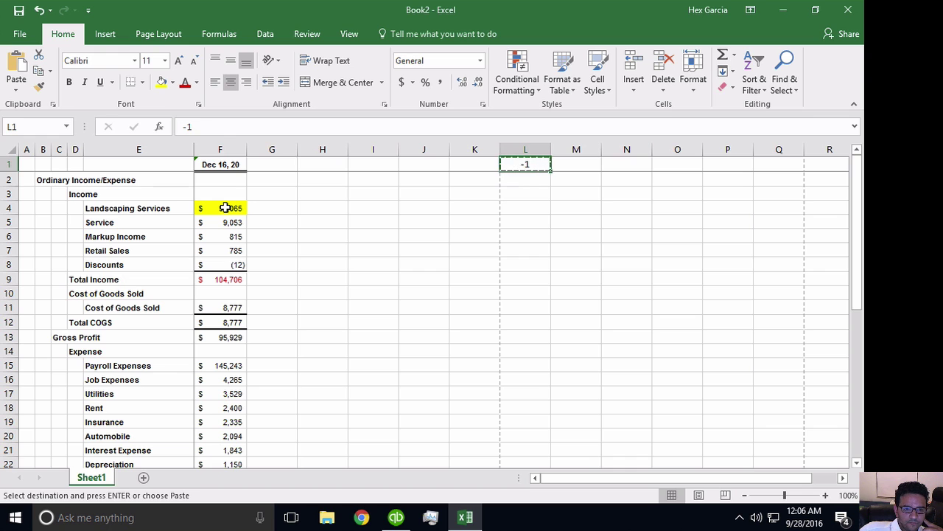
{"action": "left_click_drag", "start_coordinate": [225, 208], "coordinate": [221, 421]}
{"action": "scroll", "coordinate": [274, 406], "scroll_direction": "up", "scroll_amount": 12}
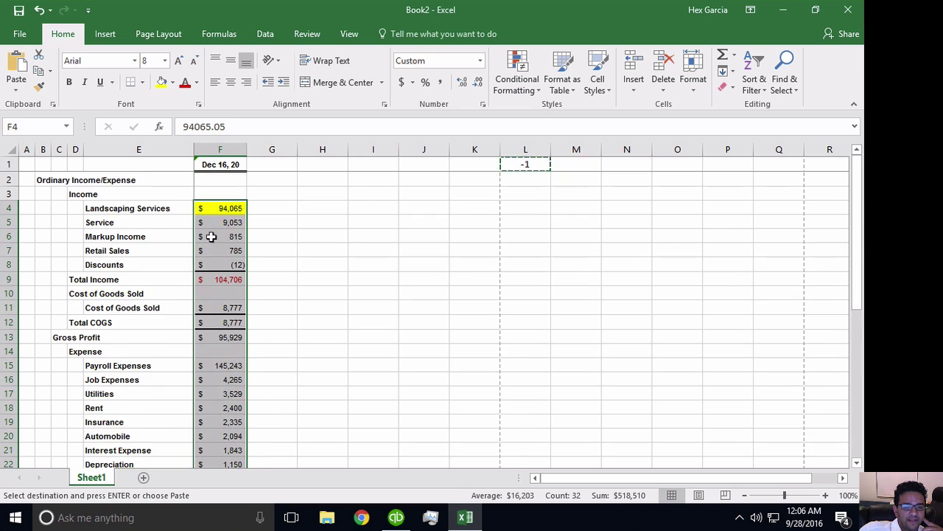
Step: Try pasting the copied -1 over the selected column F amounts using Paste Special with All and no operation, and undo it
{"action": "right_click", "coordinate": [217, 207]}
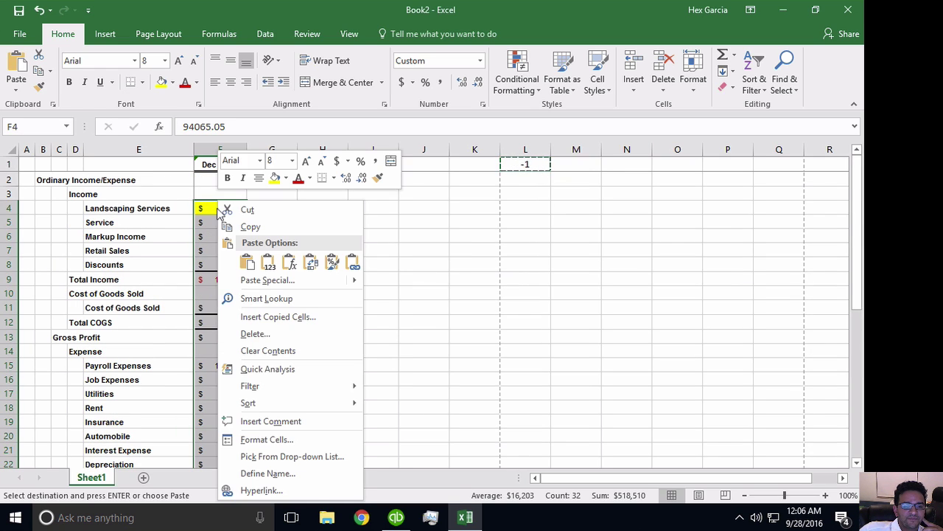
{"action": "left_click", "coordinate": [263, 282]}
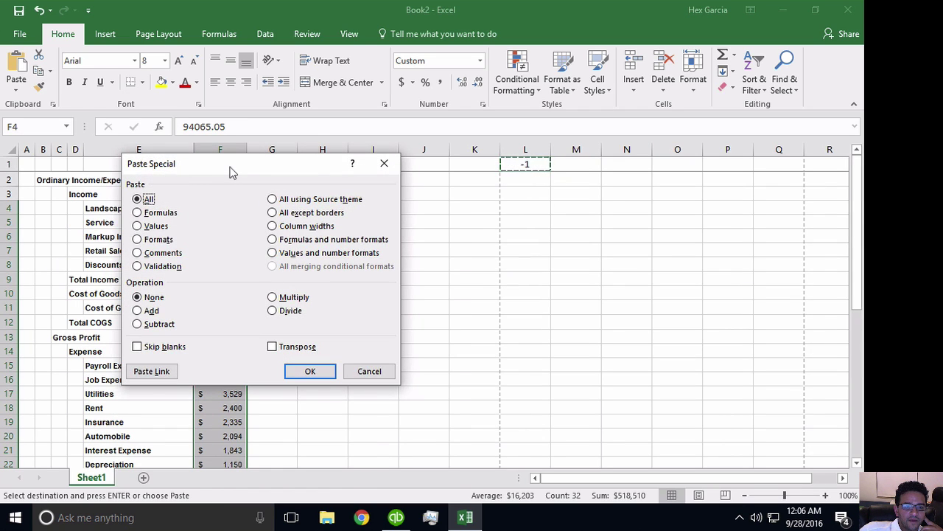
{"action": "left_click_drag", "start_coordinate": [230, 171], "coordinate": [622, 191]}
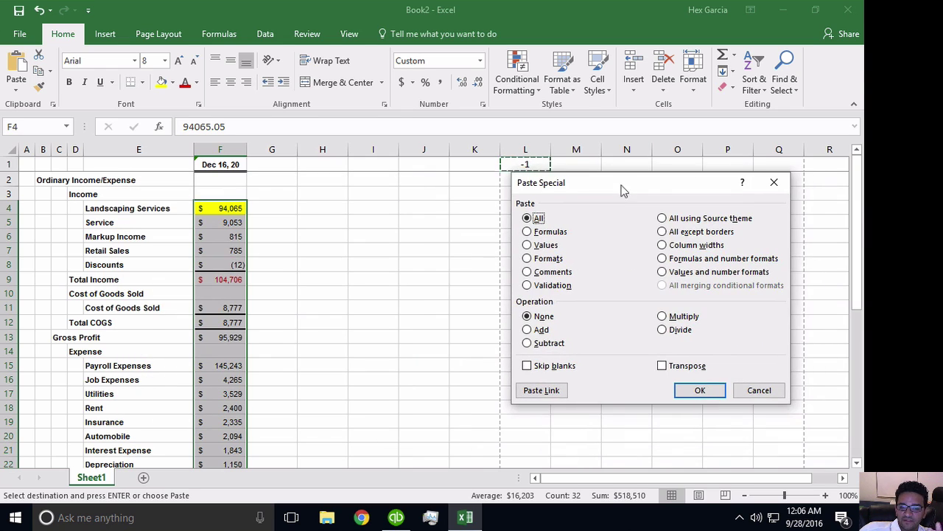
{"action": "left_click", "coordinate": [704, 393]}
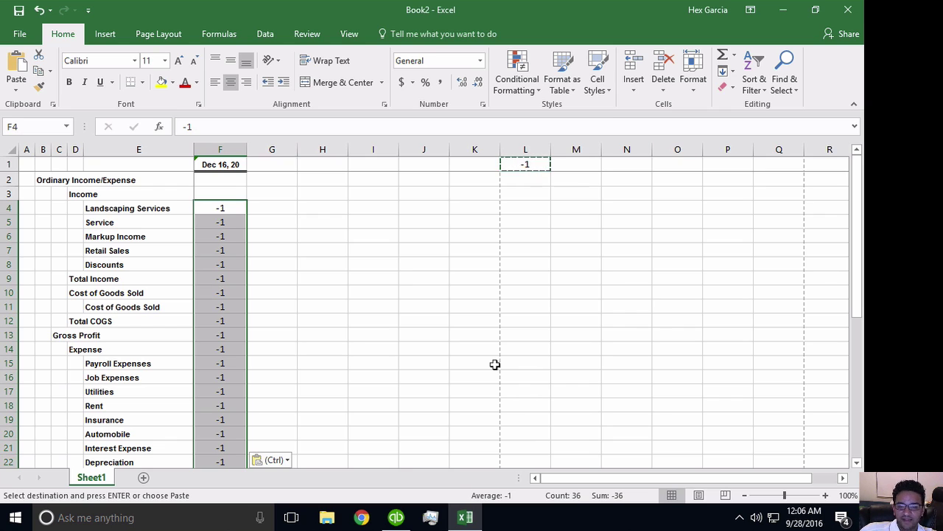
{"action": "key", "text": "ctrl+z"}
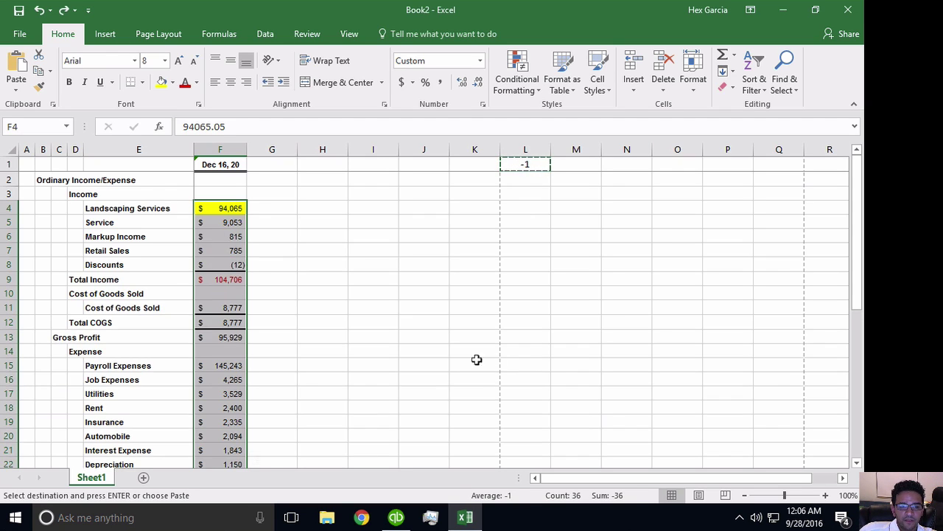
Step: Try multiplying the selected column F amounts by the copied -1 using Paste Special with All and Multiply, and undo it
{"action": "right_click", "coordinate": [213, 214]}
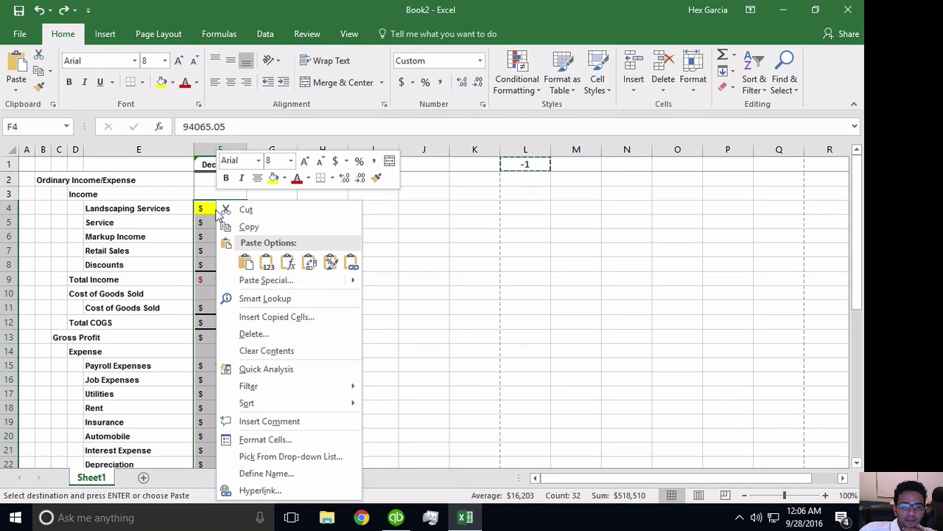
{"action": "left_click", "coordinate": [265, 281]}
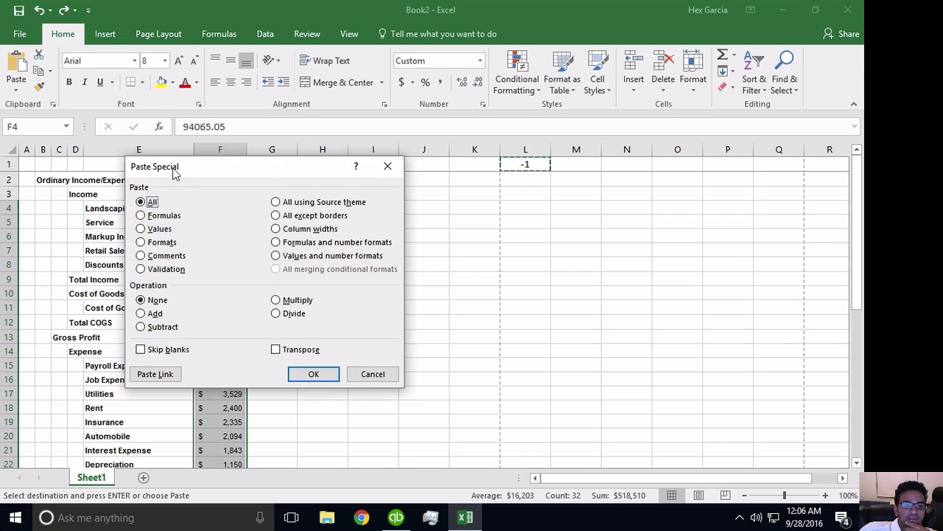
{"action": "left_click_drag", "start_coordinate": [175, 171], "coordinate": [391, 210]}
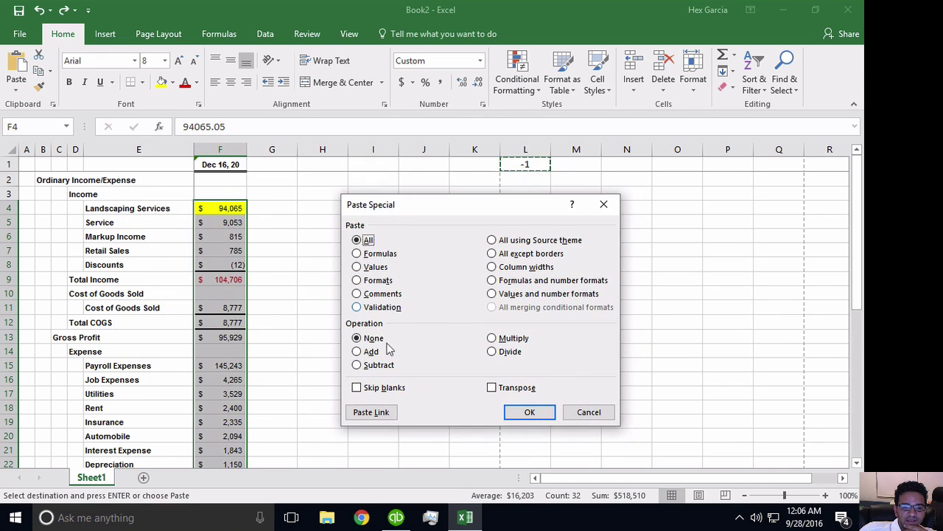
{"action": "left_click", "coordinate": [515, 341]}
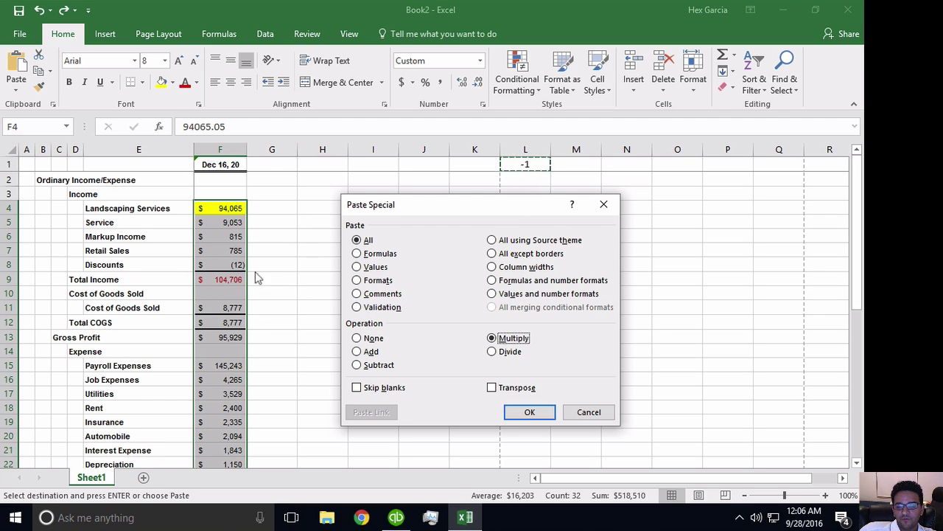
{"action": "left_click", "coordinate": [531, 412]}
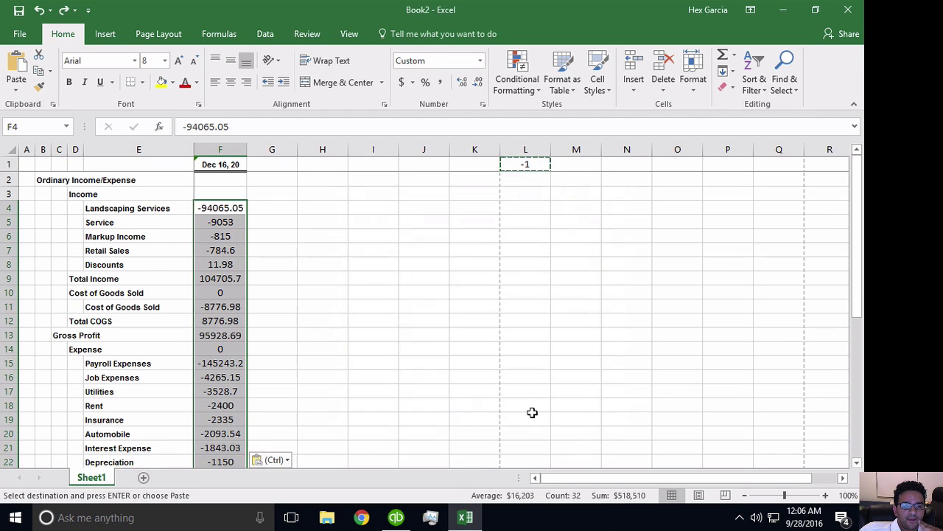
{"action": "left_click", "coordinate": [397, 313]}
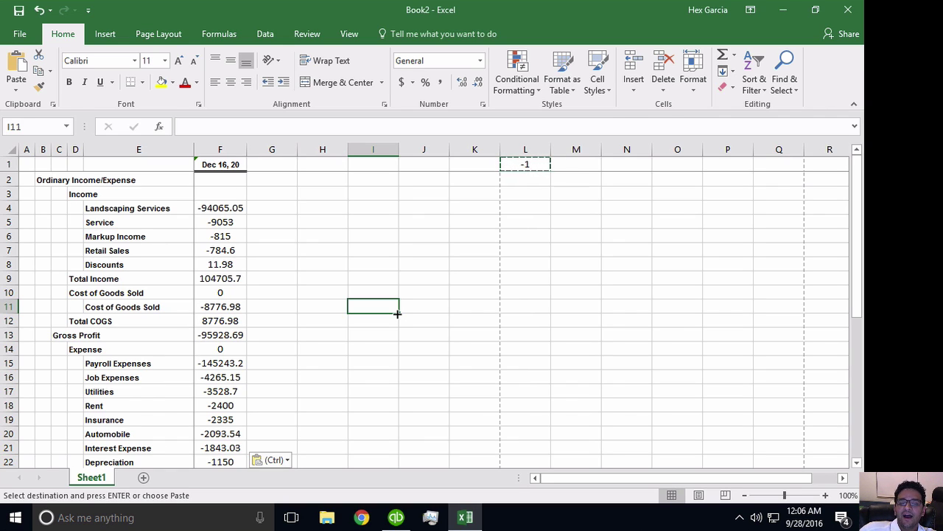
{"action": "key", "text": "ctrl+z"}
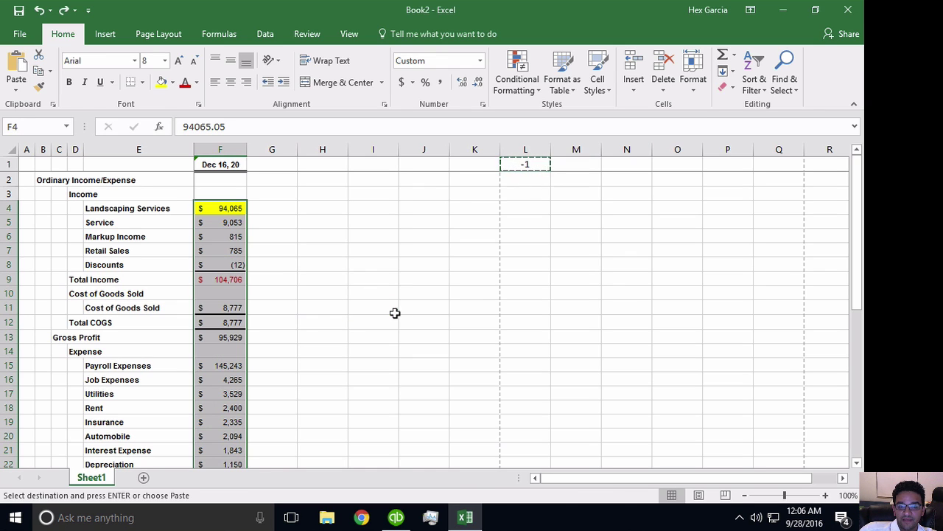
Step: Retry Paste Special with Multiply on the column F amounts, switching from Formulas and number formats back to All, and undo the paste
{"action": "right_click", "coordinate": [229, 213]}
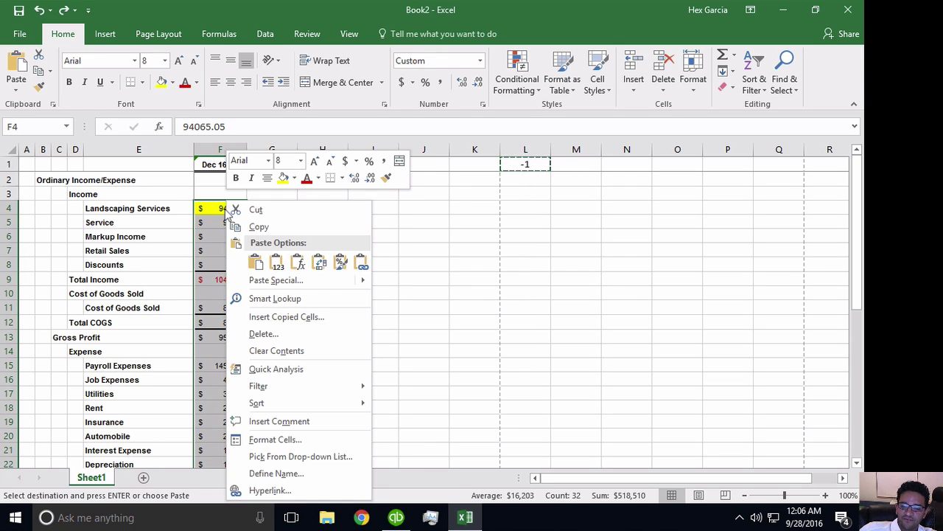
{"action": "left_click", "coordinate": [291, 280]}
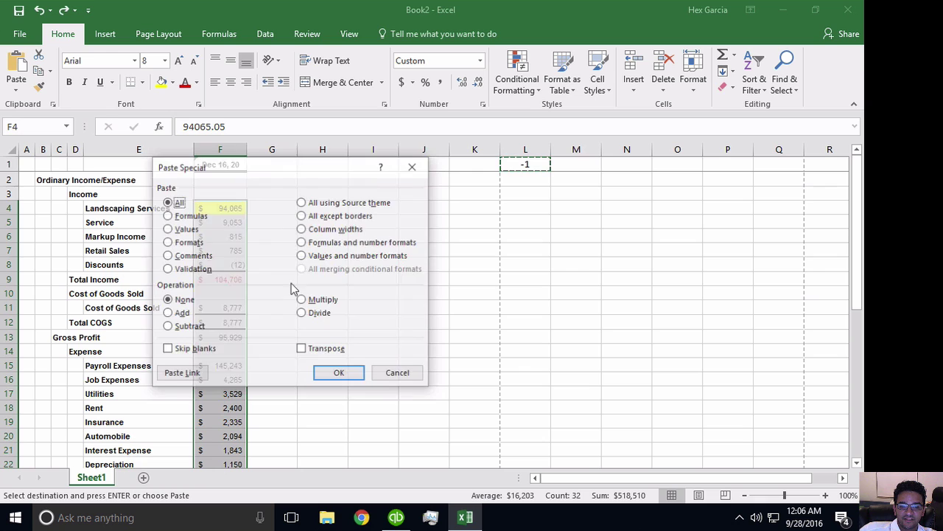
{"action": "left_click_drag", "start_coordinate": [253, 166], "coordinate": [685, 212]}
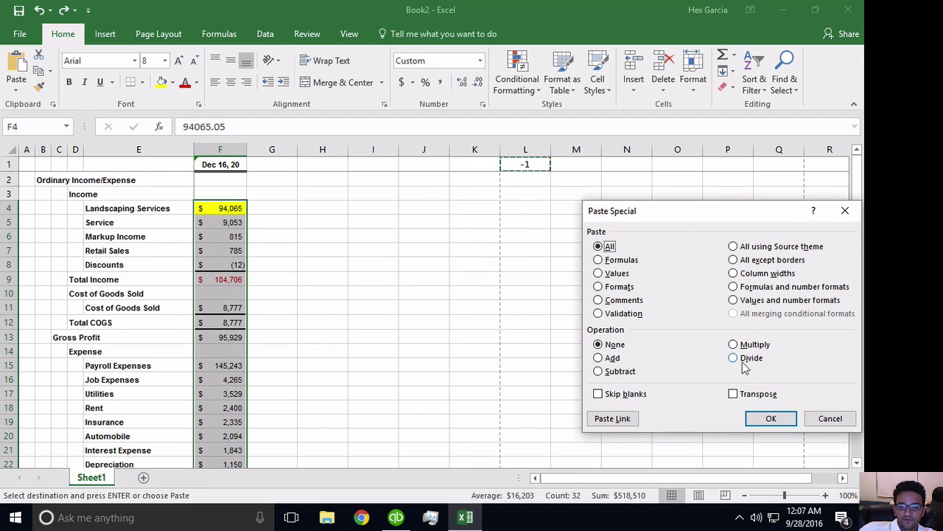
{"action": "left_click", "coordinate": [734, 345]}
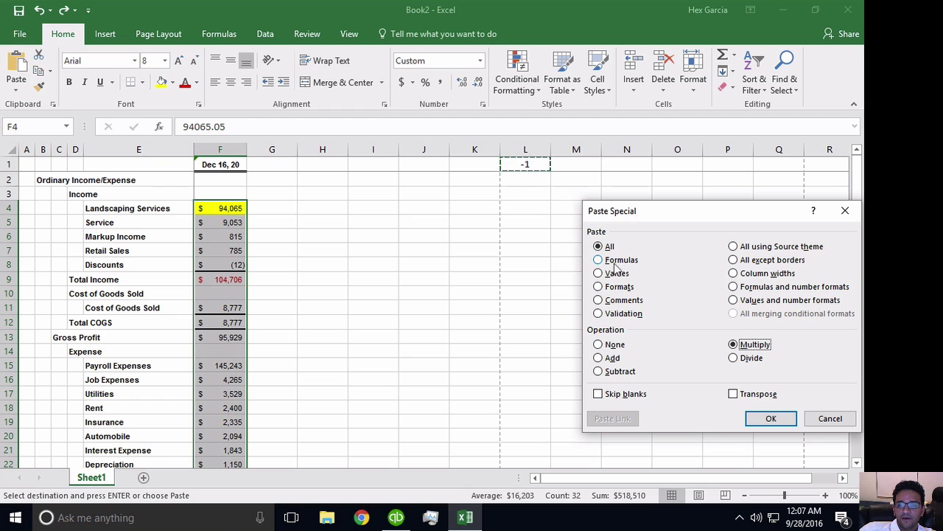
{"action": "left_click", "coordinate": [757, 289]}
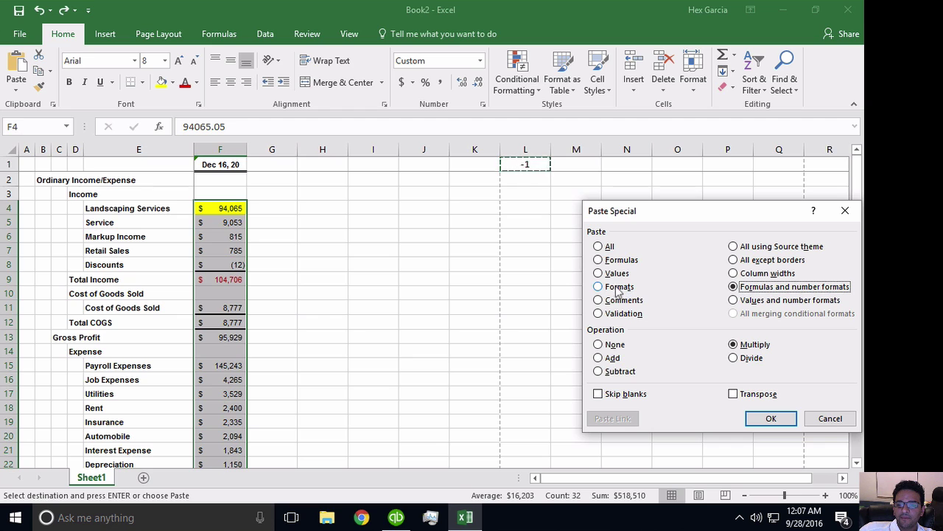
{"action": "left_click", "coordinate": [603, 247]}
{"action": "left_click", "coordinate": [771, 418]}
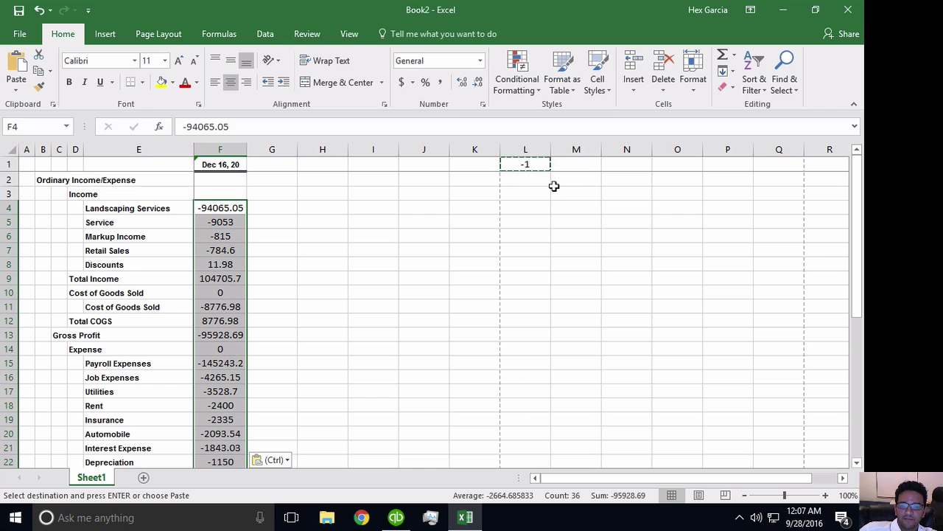
{"action": "key", "text": "ctrl+z"}
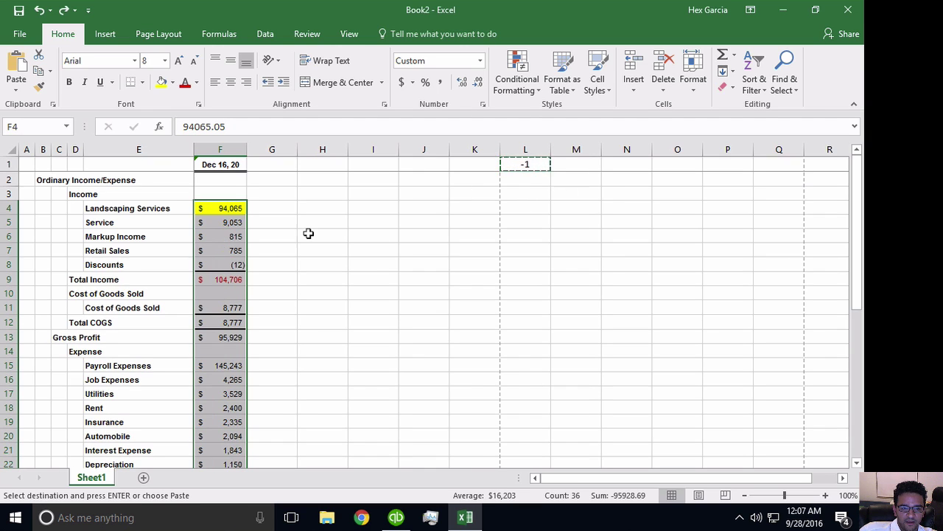
Step: Multiply the selected column F amounts by the copied -1 using Paste Special with Values and Multiply
{"action": "right_click", "coordinate": [225, 208]}
{"action": "left_click", "coordinate": [275, 281]}
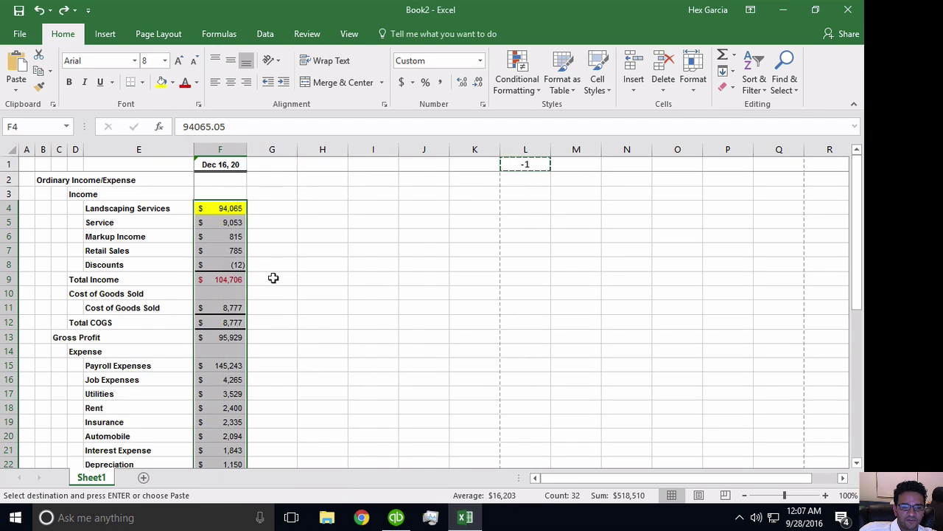
{"action": "left_click_drag", "start_coordinate": [244, 170], "coordinate": [534, 240]}
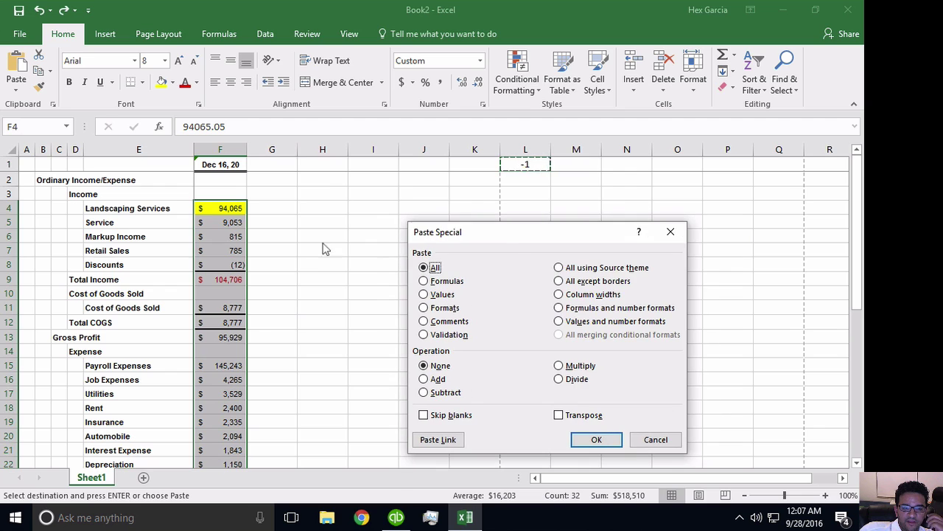
{"action": "left_click", "coordinate": [228, 212]}
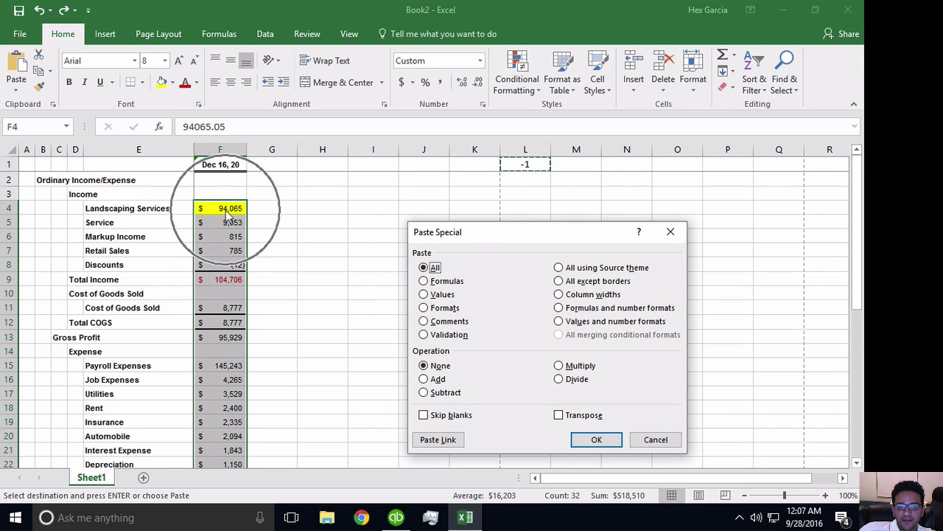
{"action": "left_click", "coordinate": [232, 285]}
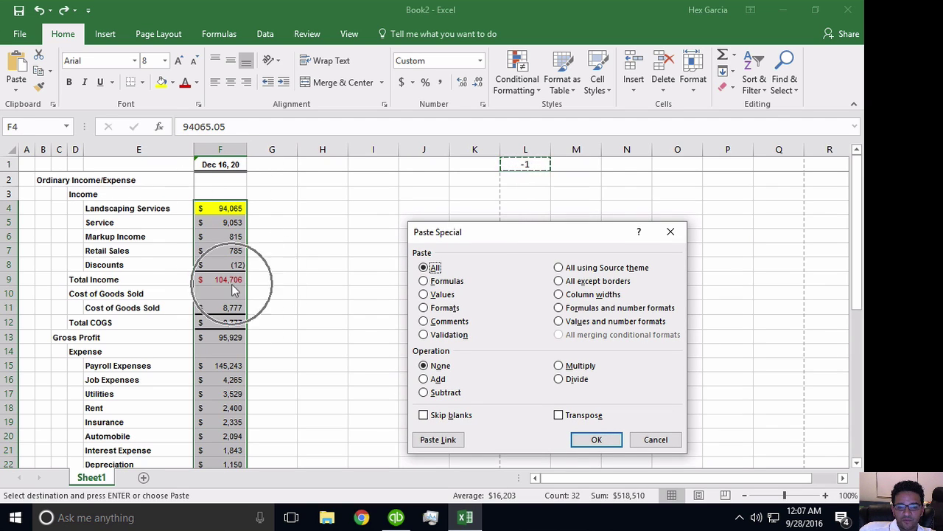
{"action": "left_click", "coordinate": [527, 169]}
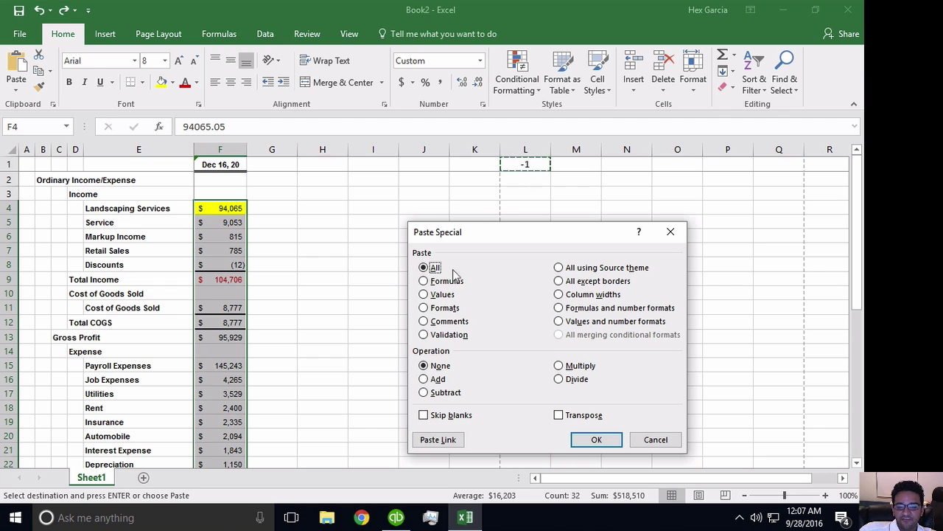
{"action": "left_click", "coordinate": [434, 294]}
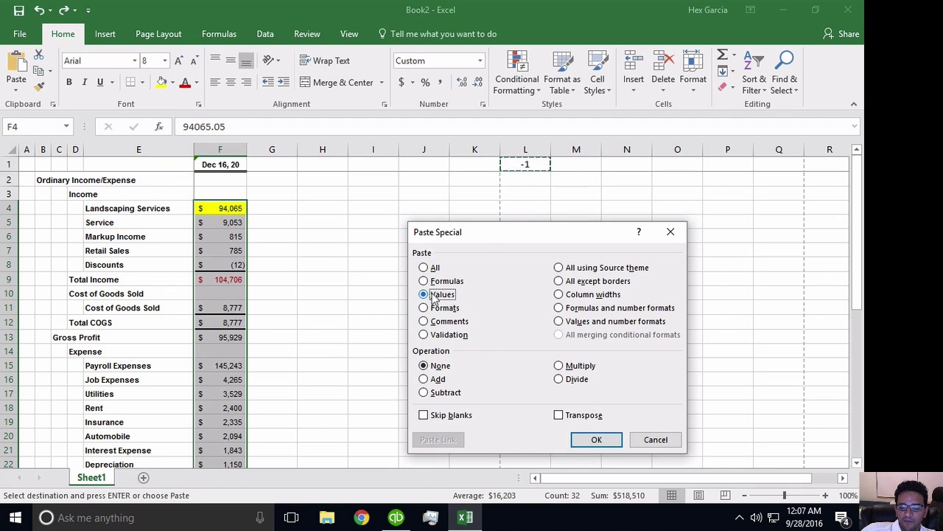
{"action": "left_click", "coordinate": [581, 369]}
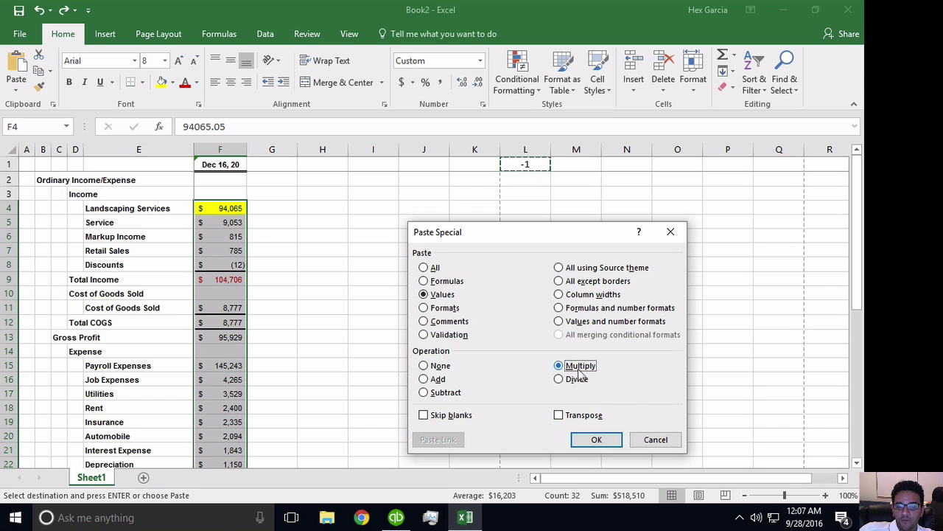
{"action": "left_click", "coordinate": [596, 440]}
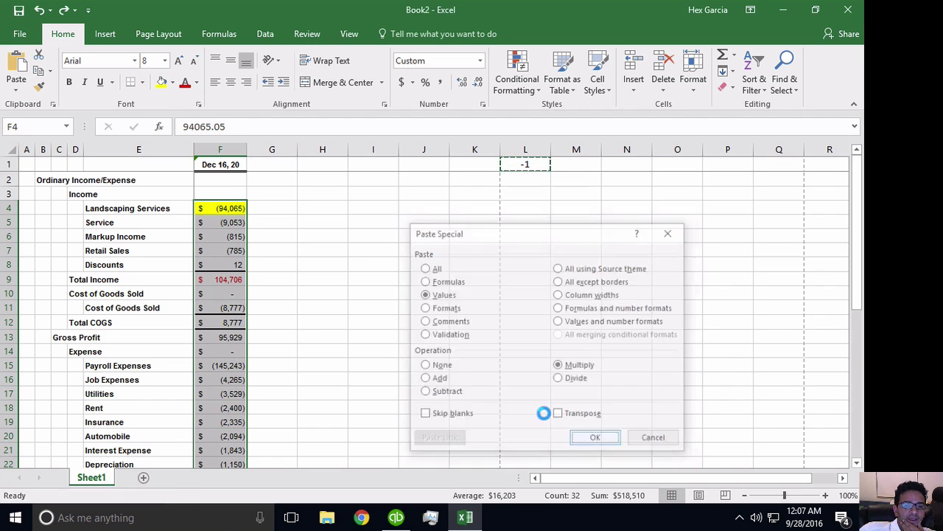
{"action": "left_click", "coordinate": [310, 263]}
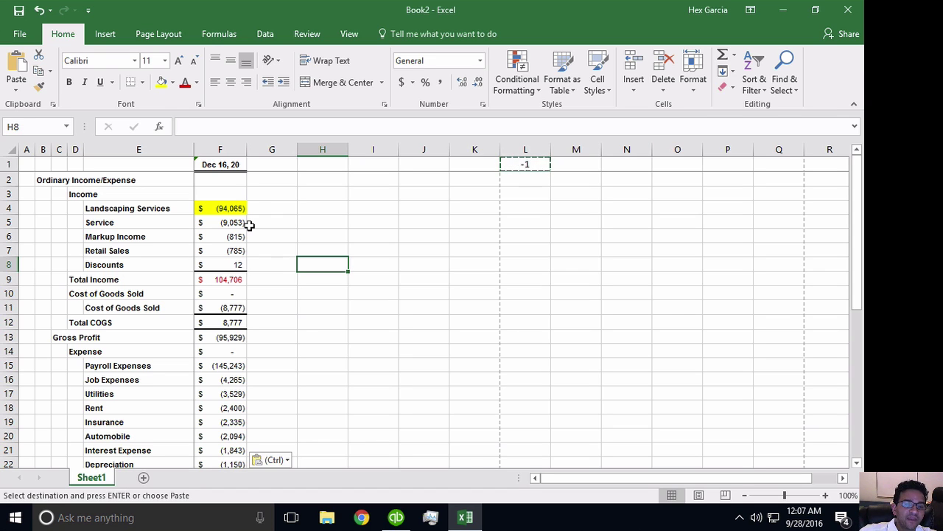
Step: Copy column F and open the Paste Special dialog for column H
{"action": "left_click", "coordinate": [220, 149]}
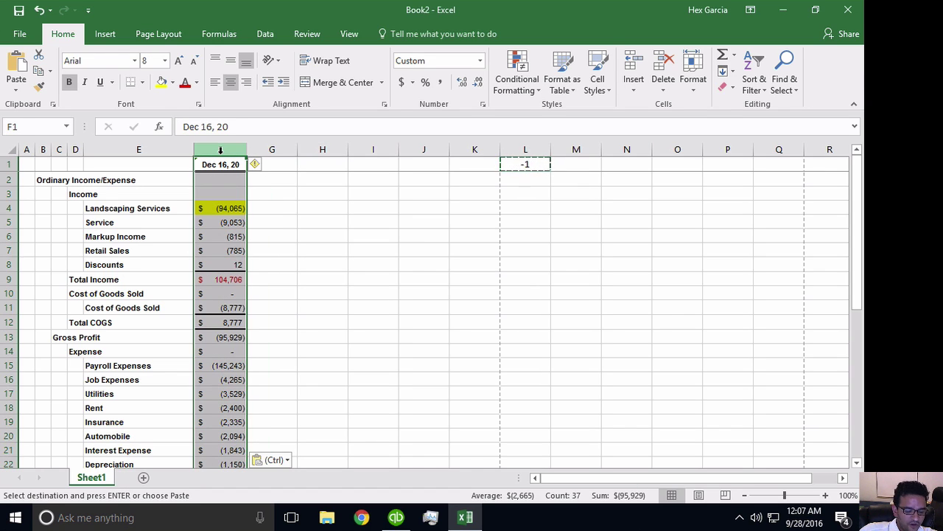
{"action": "key", "text": "ctrl+c"}
{"action": "left_click", "coordinate": [324, 150]}
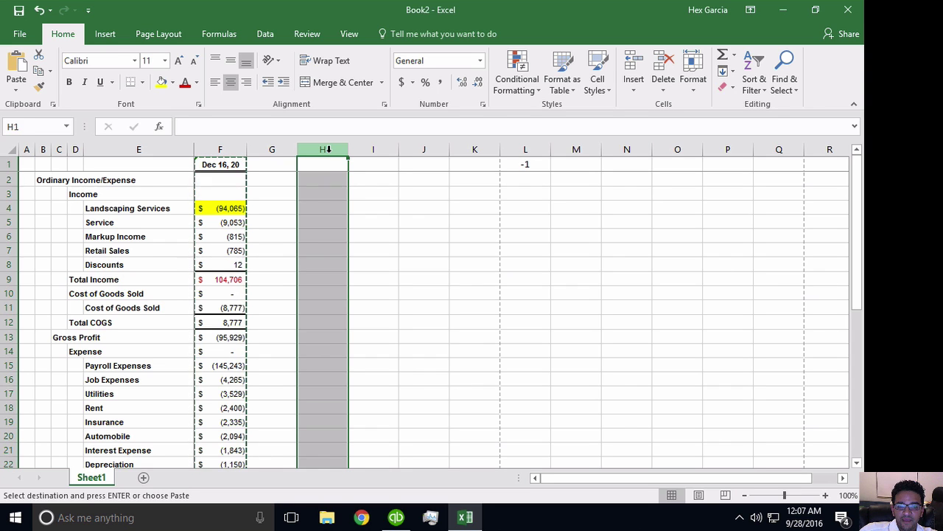
{"action": "right_click", "coordinate": [328, 149]}
{"action": "left_click", "coordinate": [375, 240]}
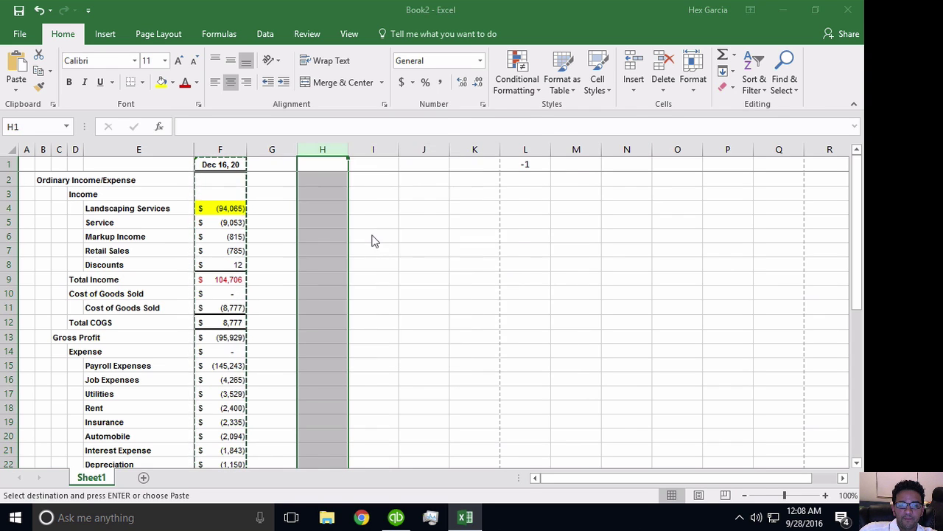
{"action": "left_click_drag", "start_coordinate": [324, 114], "coordinate": [595, 201]}
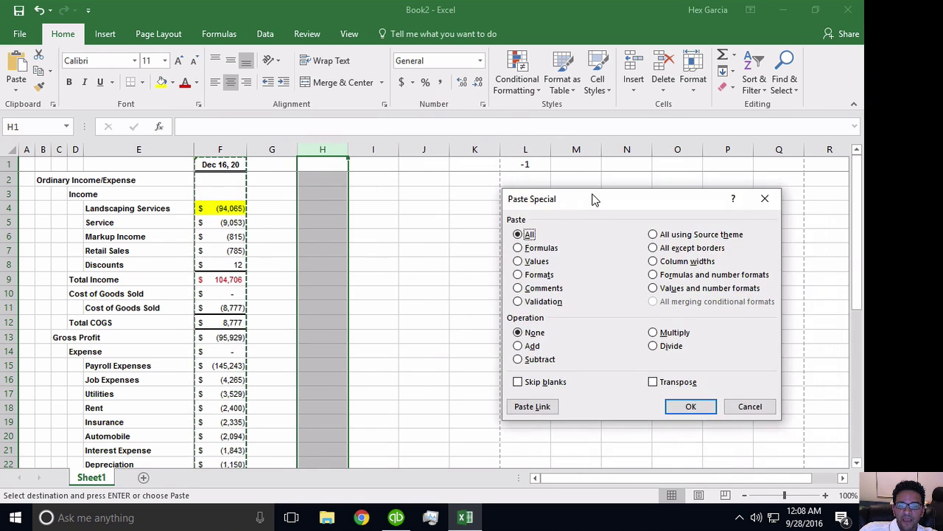
Step: Examine the paste types, the operations and the Transpose option offered in the Paste Special dialog
{"action": "left_click", "coordinate": [529, 251]}
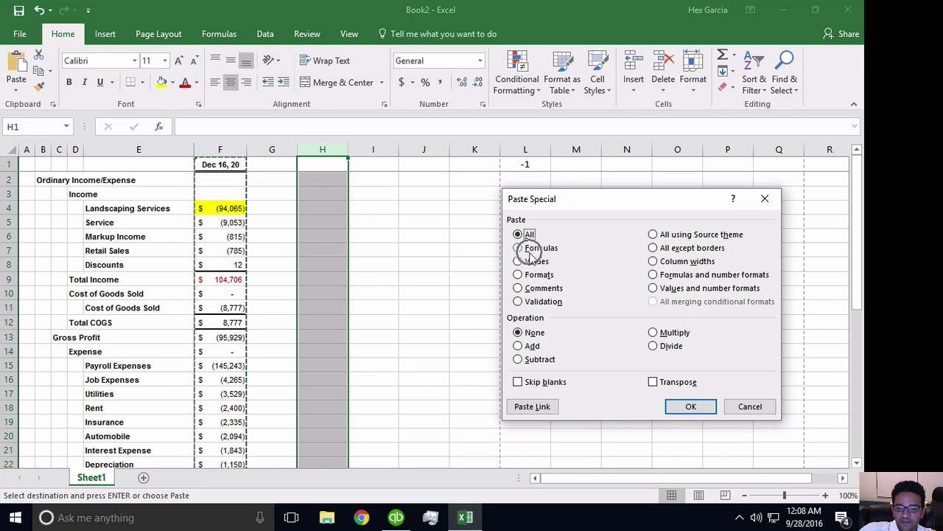
{"action": "left_click", "coordinate": [527, 265]}
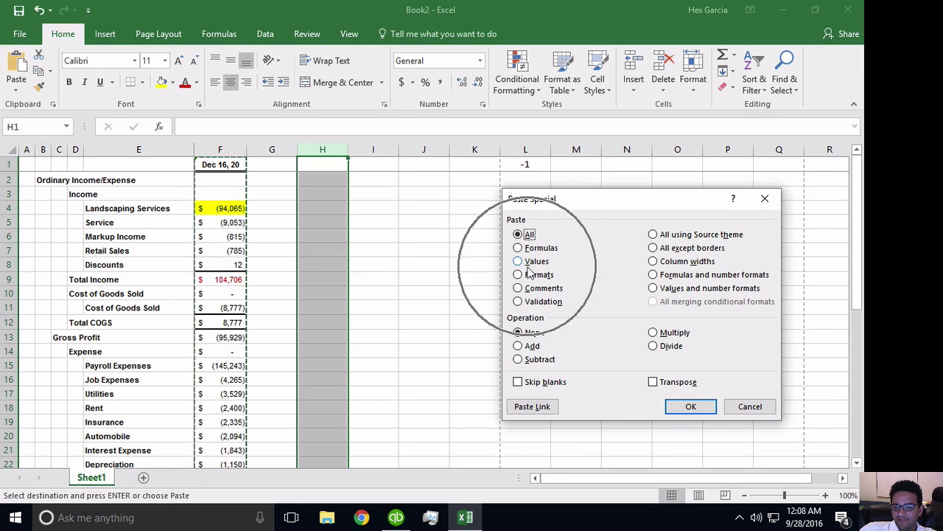
{"action": "left_click", "coordinate": [534, 281]}
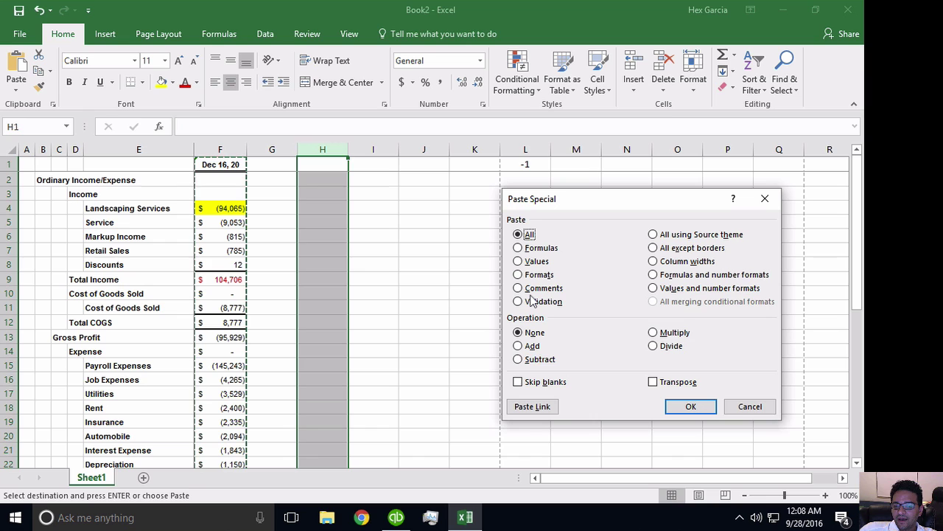
{"action": "left_click", "coordinate": [567, 311]}
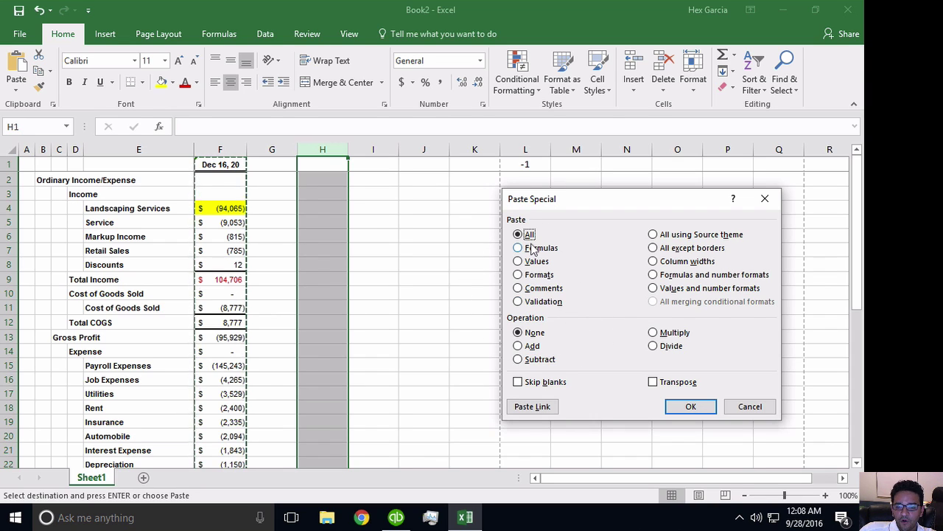
{"action": "left_click", "coordinate": [703, 271]}
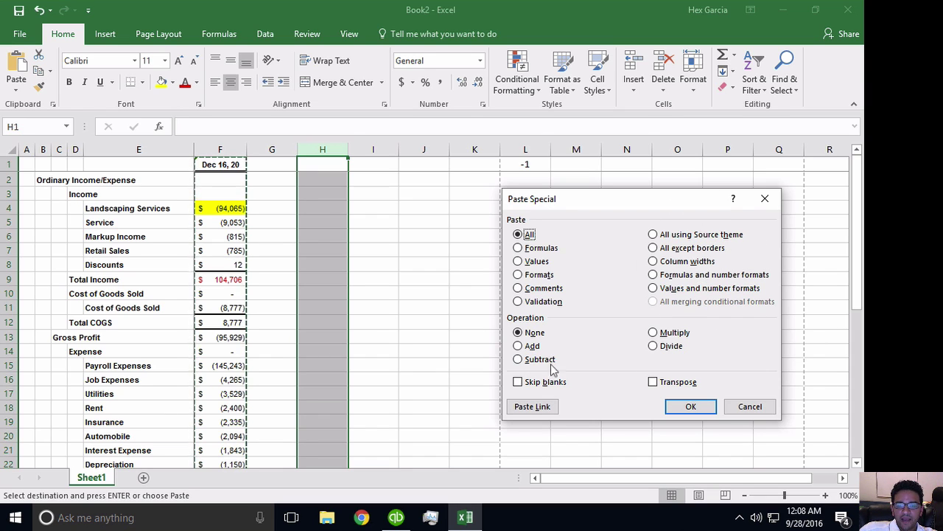
{"action": "left_click", "coordinate": [664, 337]}
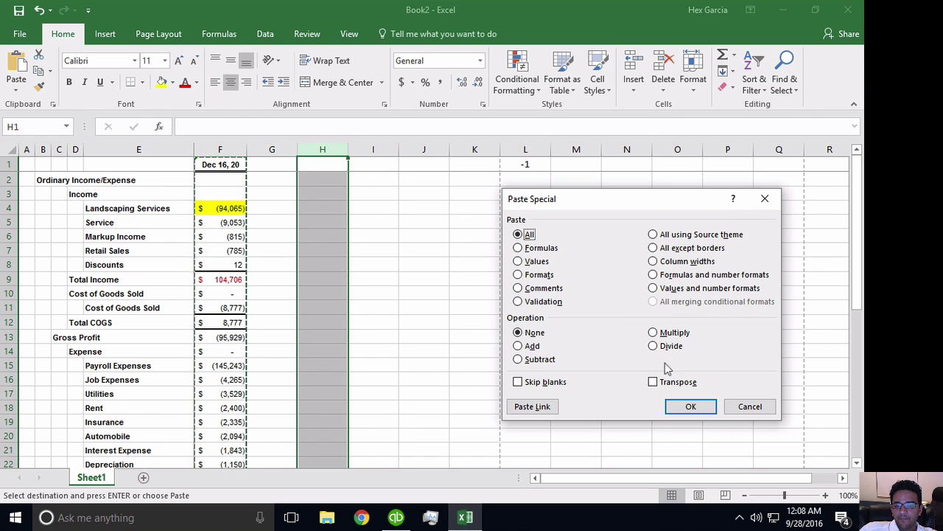
{"action": "left_click", "coordinate": [699, 387]}
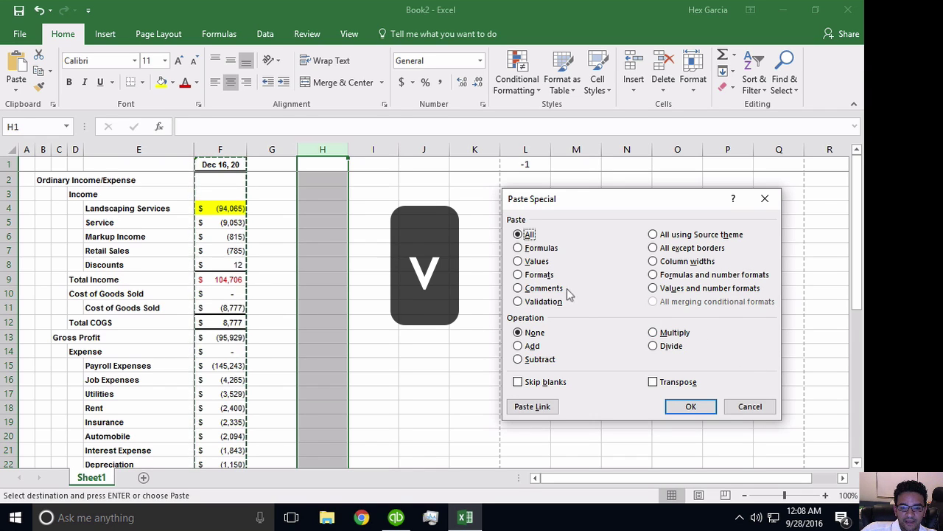
Step: Paste the copied column F into column H as Values with Skip blanks enabled
{"action": "key", "text": "v"}
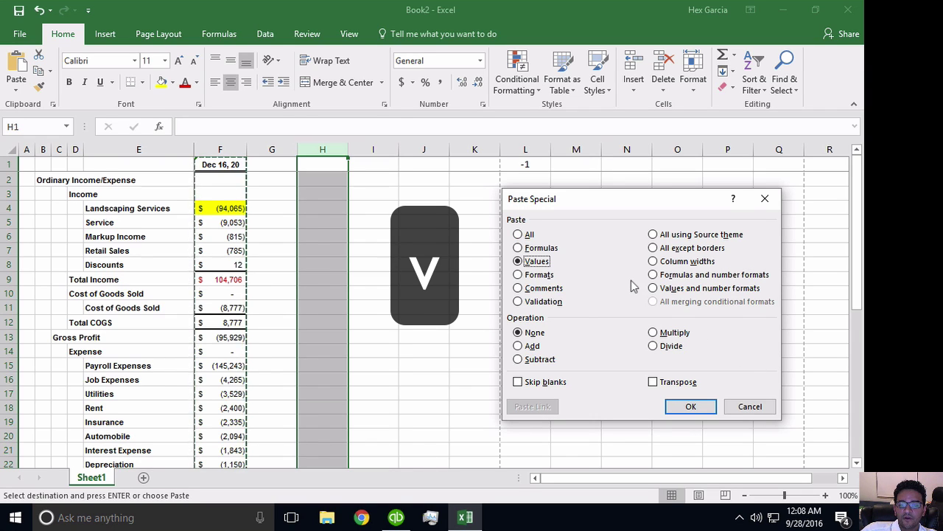
{"action": "left_click", "coordinate": [519, 265]}
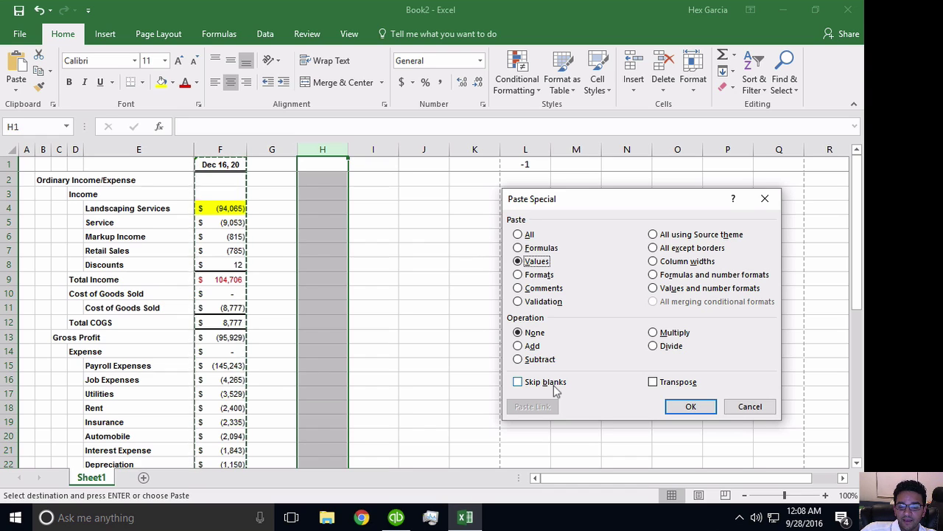
{"action": "key", "text": "b"}
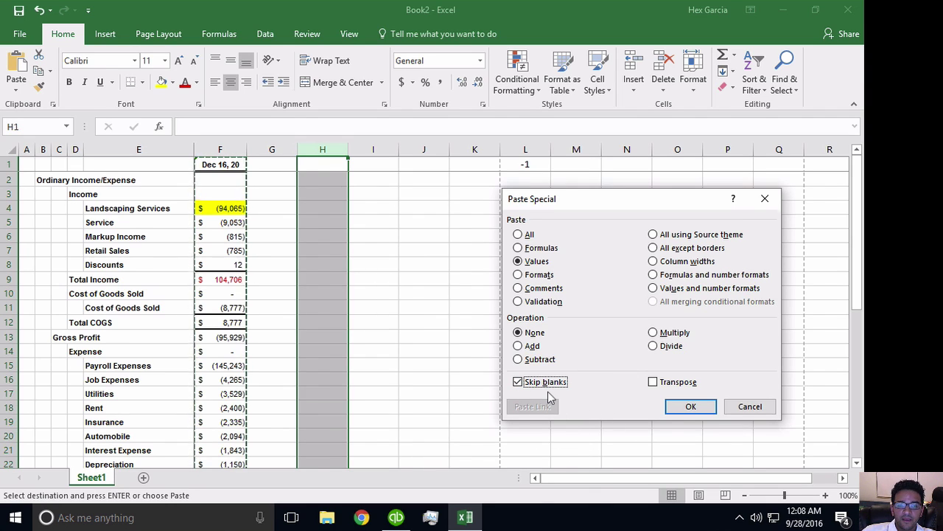
{"action": "key", "text": "Return"}
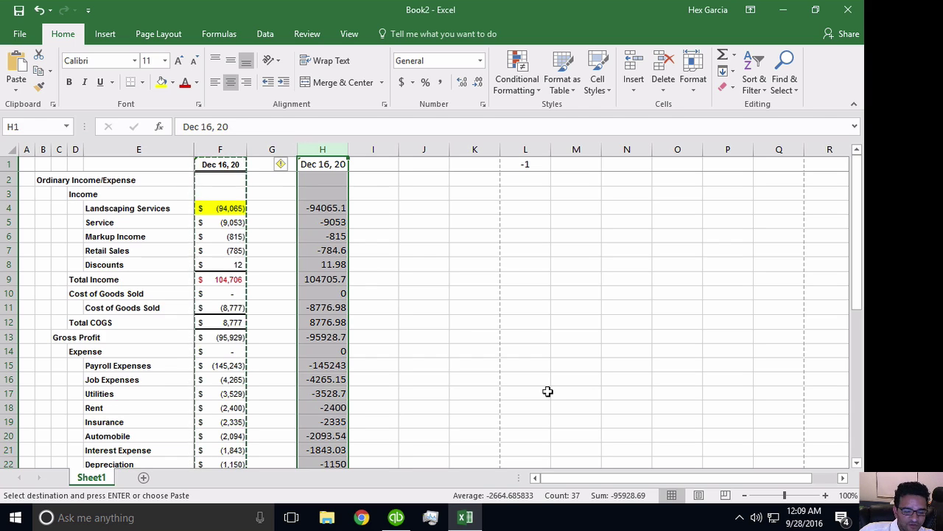
Step: Preview the quick paste options, including Paste and Values, on column H and dismiss them without pasting
{"action": "right_click", "coordinate": [333, 152]}
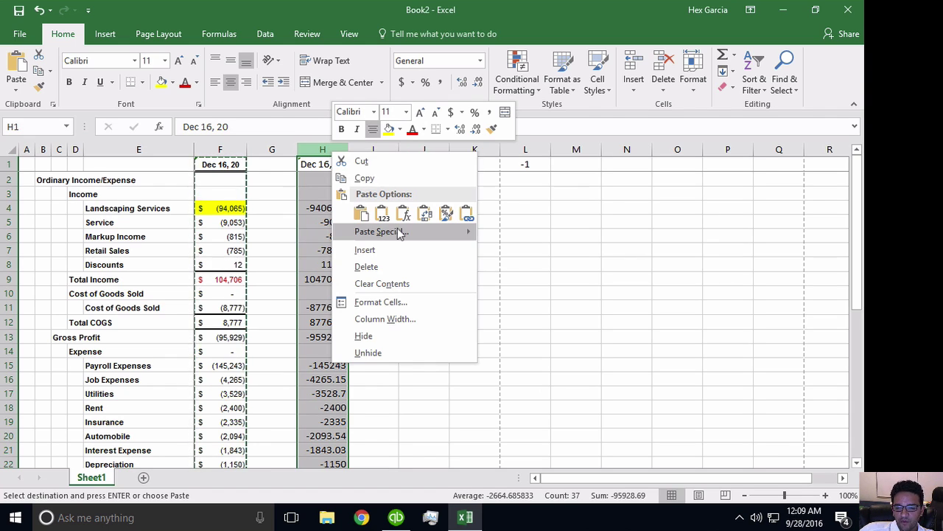
{"action": "left_click", "coordinate": [389, 219]}
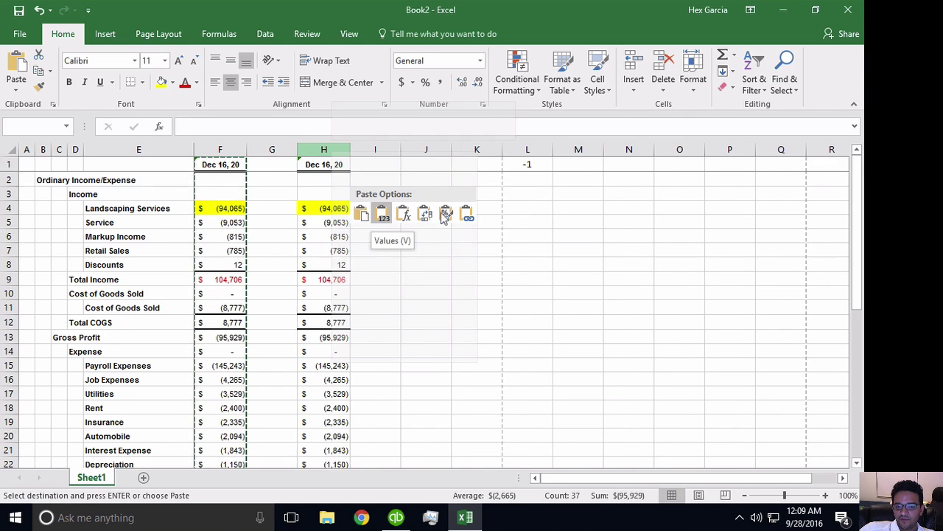
{"action": "left_click", "coordinate": [360, 219]}
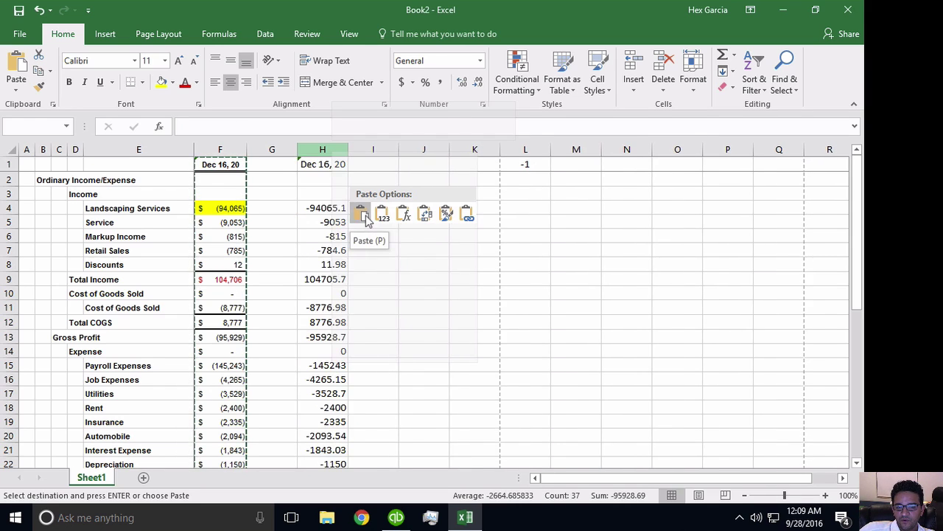
{"action": "left_click", "coordinate": [382, 216]}
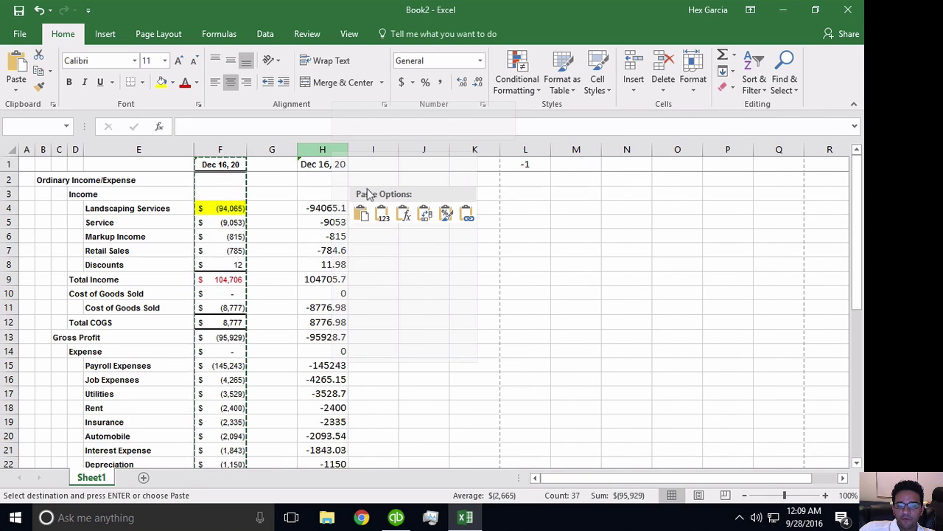
{"action": "right_click", "coordinate": [332, 151]}
{"action": "mouse_move", "coordinate": [362, 233]}
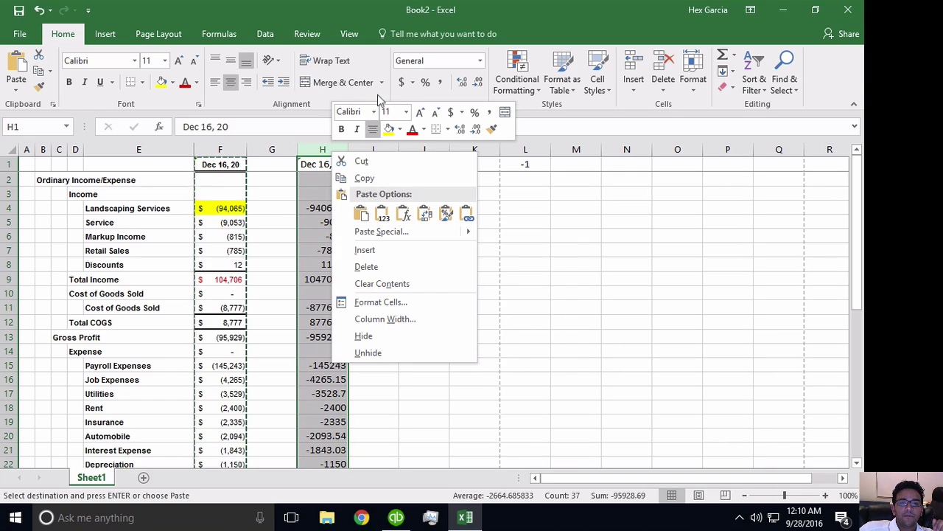
{"action": "left_click", "coordinate": [387, 100]}
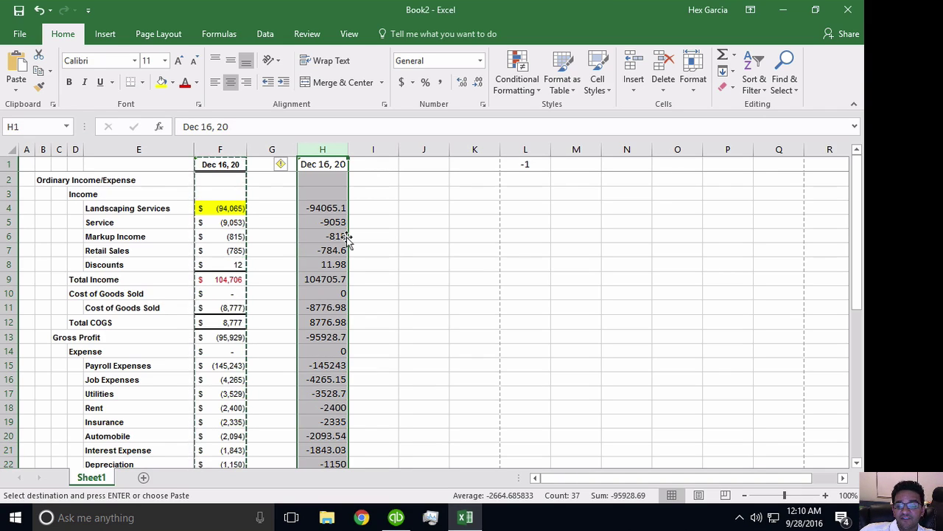
Step: Open the Quick Access Toolbar customization options and list All Commands as the command source
{"action": "left_click", "coordinate": [89, 10]}
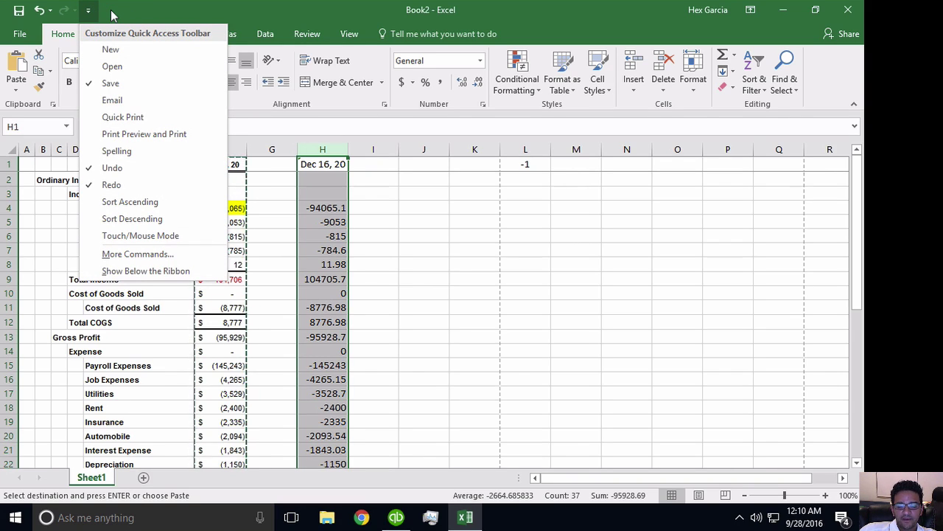
{"action": "left_click", "coordinate": [88, 10]}
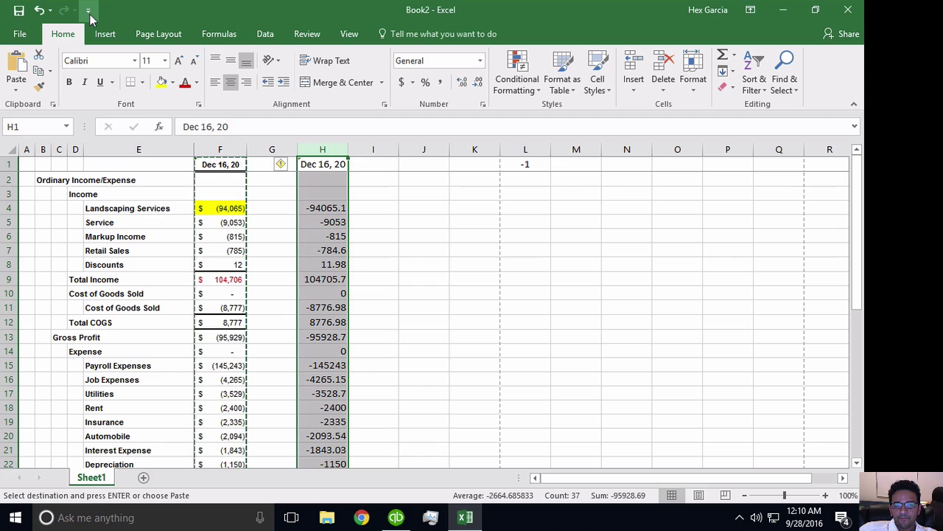
{"action": "left_click", "coordinate": [89, 14]}
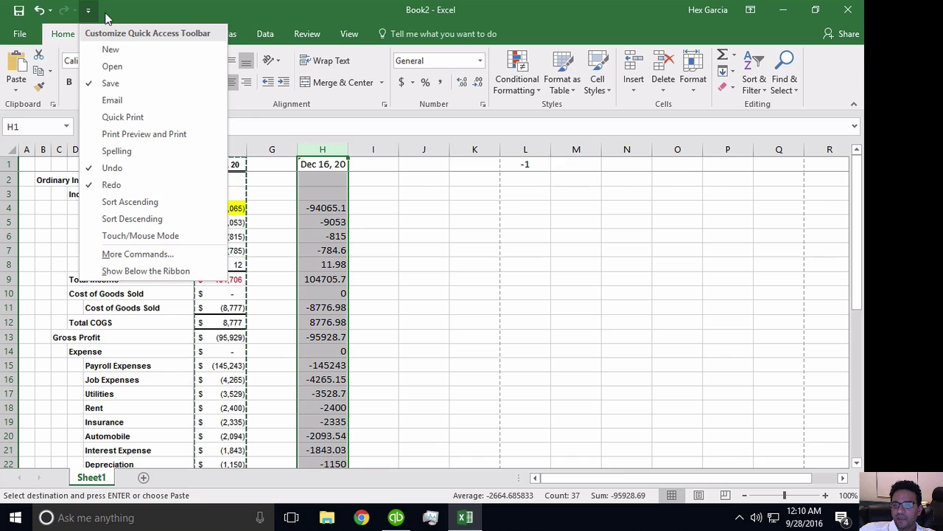
{"action": "left_click", "coordinate": [157, 255]}
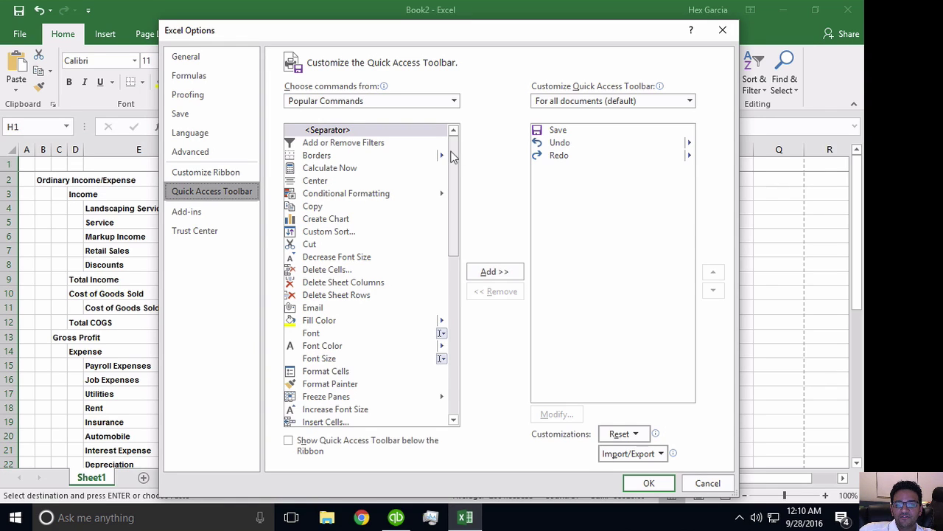
{"action": "mouse_move", "coordinate": [454, 158]}
{"action": "left_mouse_down"}
{"action": "mouse_move", "coordinate": [457, 288]}
{"action": "mouse_move", "coordinate": [457, 151]}
{"action": "left_mouse_up"}
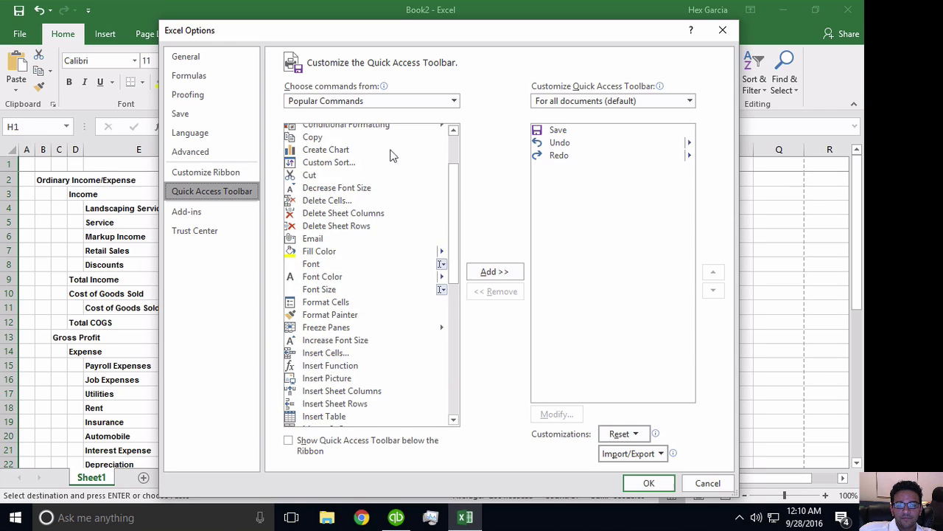
{"action": "left_click", "coordinate": [361, 103]}
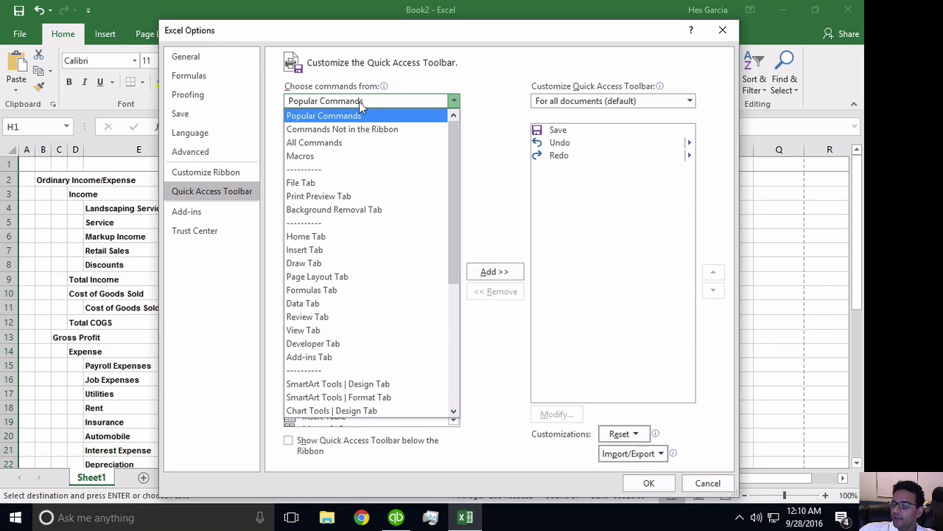
{"action": "left_click", "coordinate": [321, 144]}
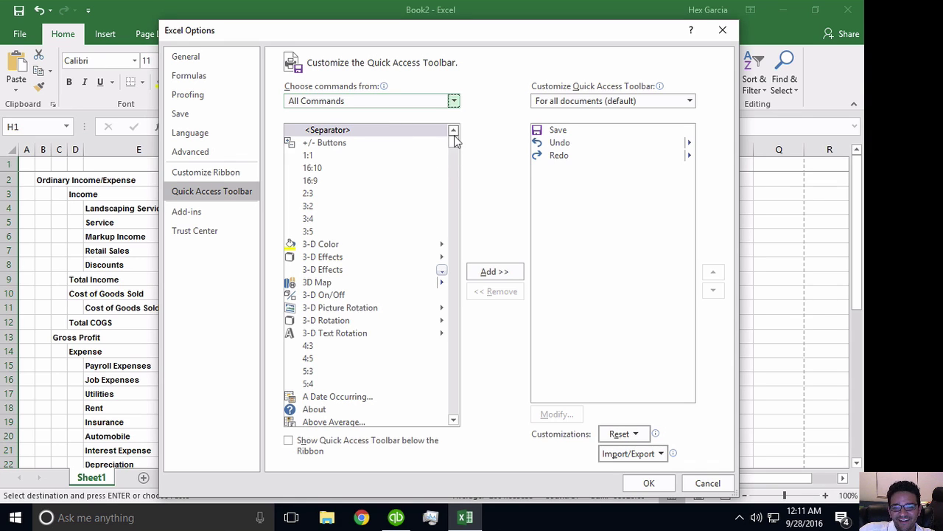
Step: Find the Paste Values command among all commands and add it to the Quick Access Toolbar
{"action": "left_click_drag", "start_coordinate": [454, 140], "coordinate": [458, 330]}
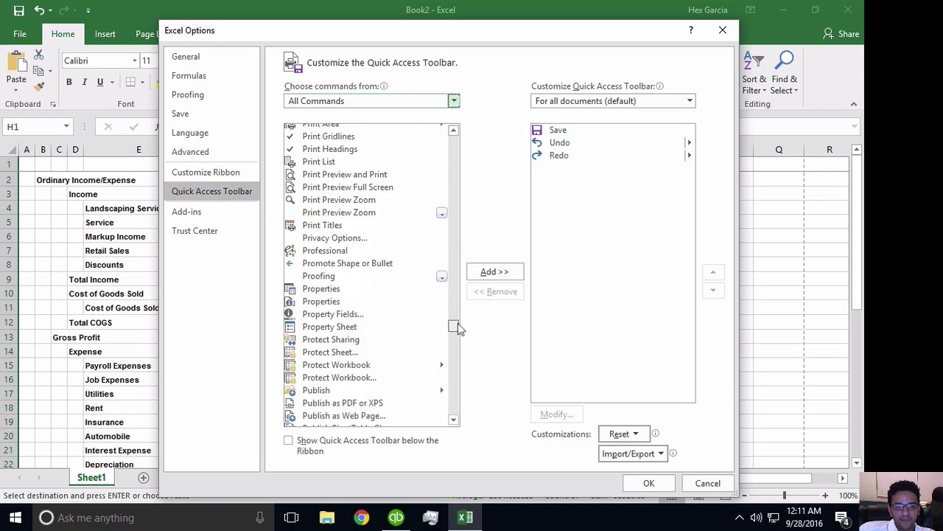
{"action": "left_click", "coordinate": [453, 148]}
{"action": "left_click", "coordinate": [455, 147]}
{"action": "left_click", "coordinate": [455, 147]}
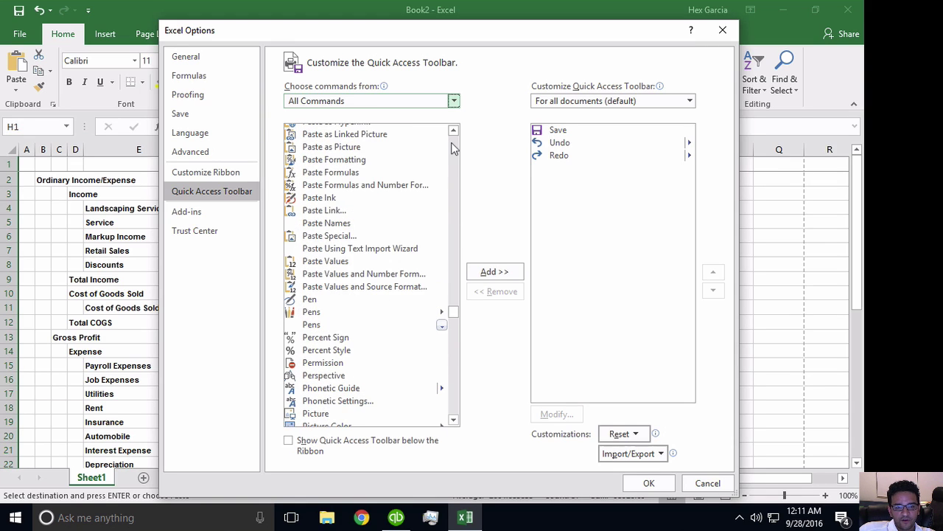
{"action": "left_click", "coordinate": [455, 130]}
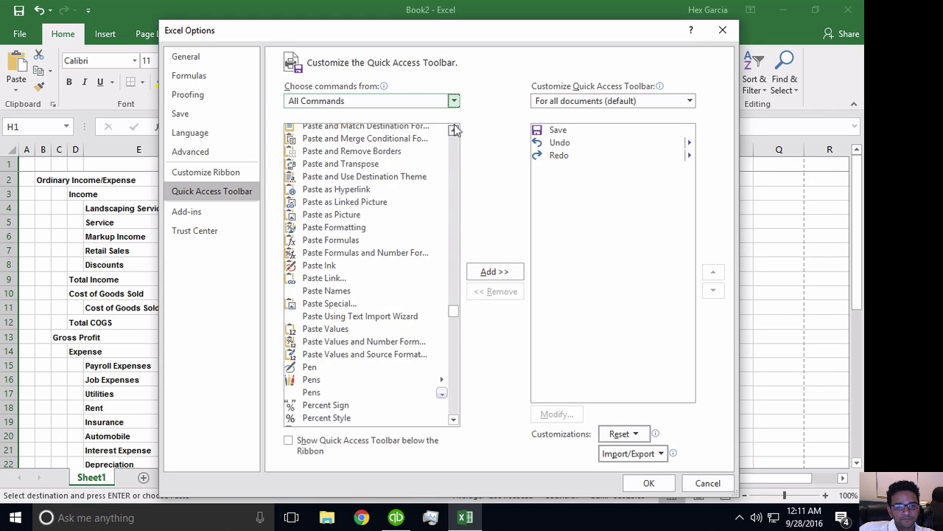
{"action": "left_click", "coordinate": [454, 130]}
{"action": "left_click", "coordinate": [455, 130]}
{"action": "left_click", "coordinate": [455, 130]}
{"action": "left_click", "coordinate": [455, 131]}
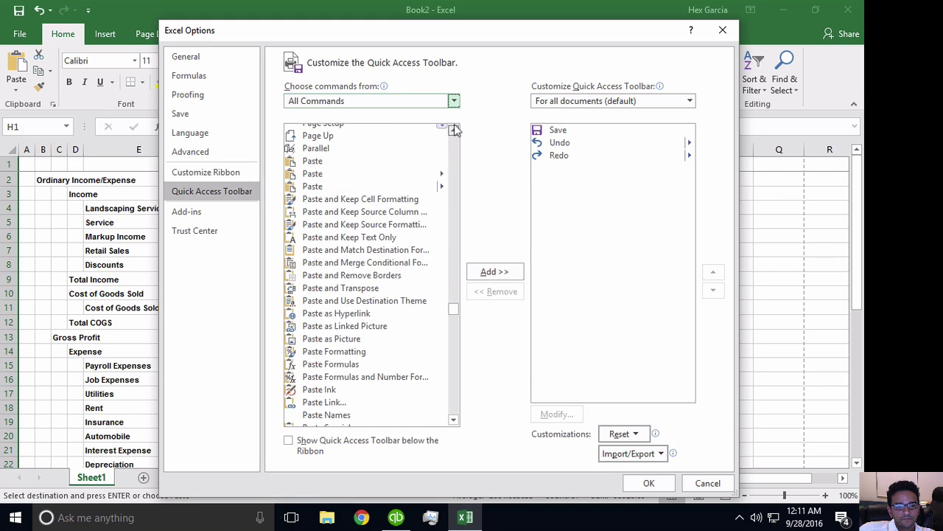
{"action": "left_click", "coordinate": [455, 130]}
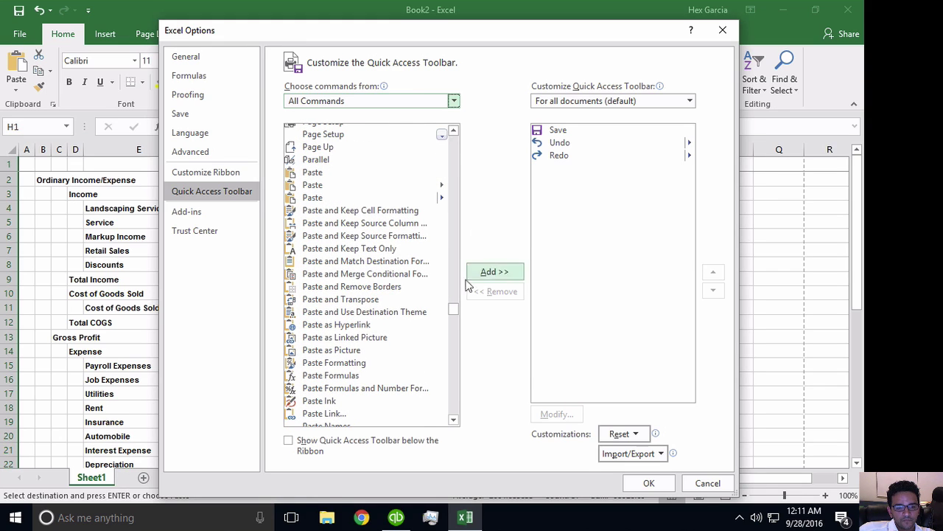
{"action": "left_click", "coordinate": [453, 420]}
{"action": "left_click", "coordinate": [453, 420]}
{"action": "left_click", "coordinate": [453, 420]}
{"action": "left_click", "coordinate": [453, 420]}
{"action": "left_click", "coordinate": [454, 420]}
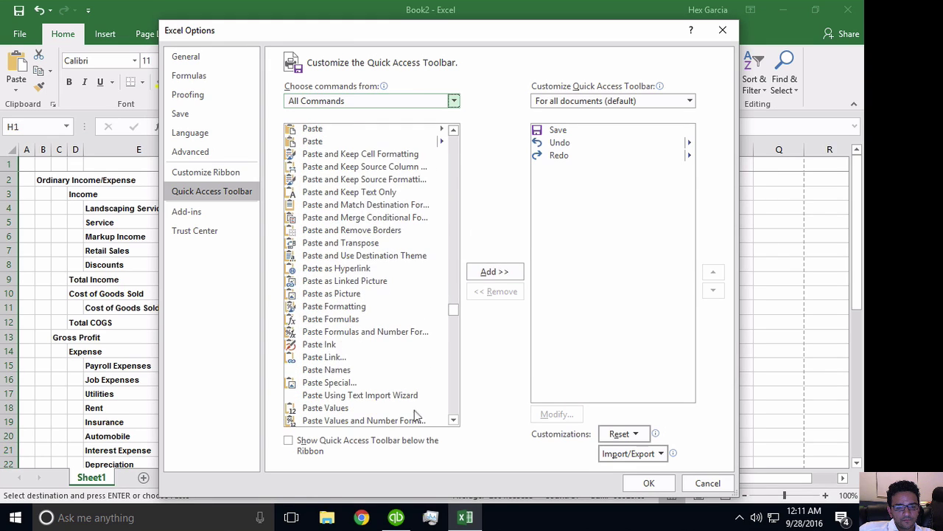
{"action": "left_click", "coordinate": [341, 383]}
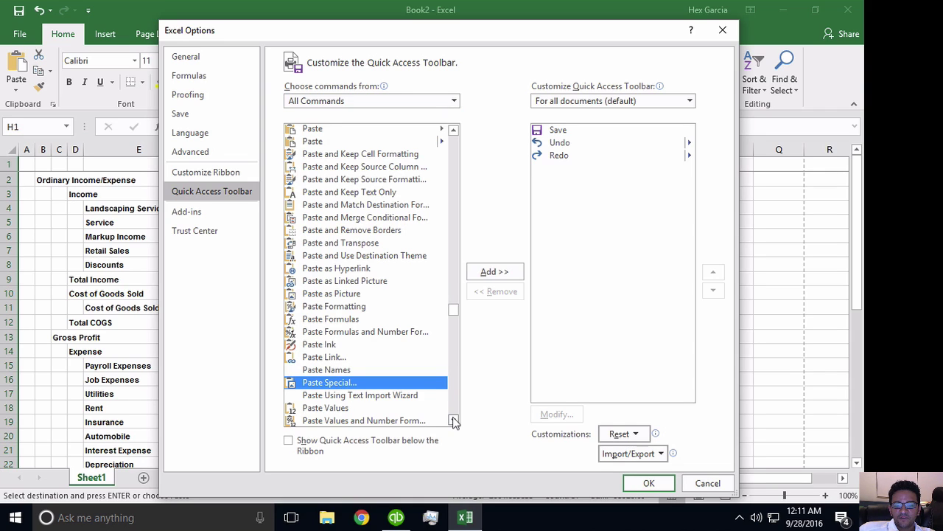
{"action": "left_click", "coordinate": [454, 420]}
{"action": "left_click", "coordinate": [454, 421]}
{"action": "left_click", "coordinate": [453, 420]}
{"action": "left_click", "coordinate": [344, 366]}
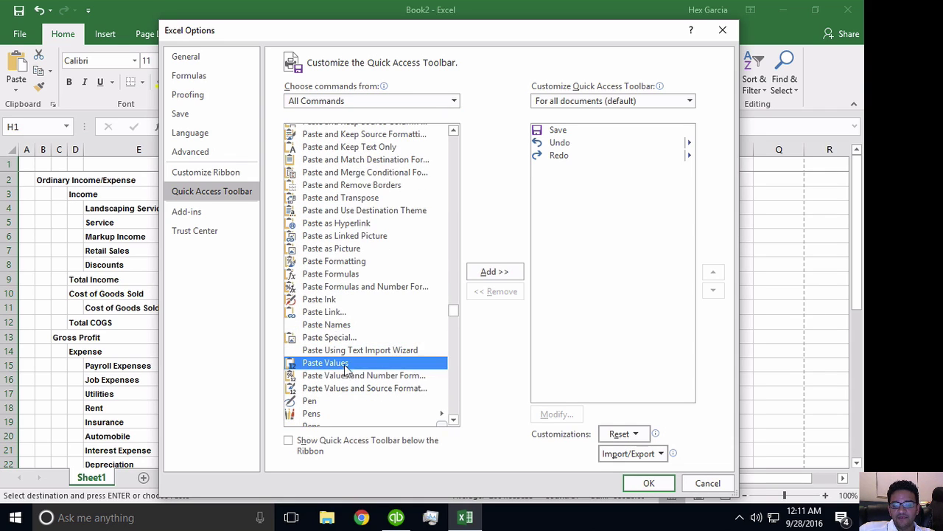
{"action": "left_click", "coordinate": [347, 365]}
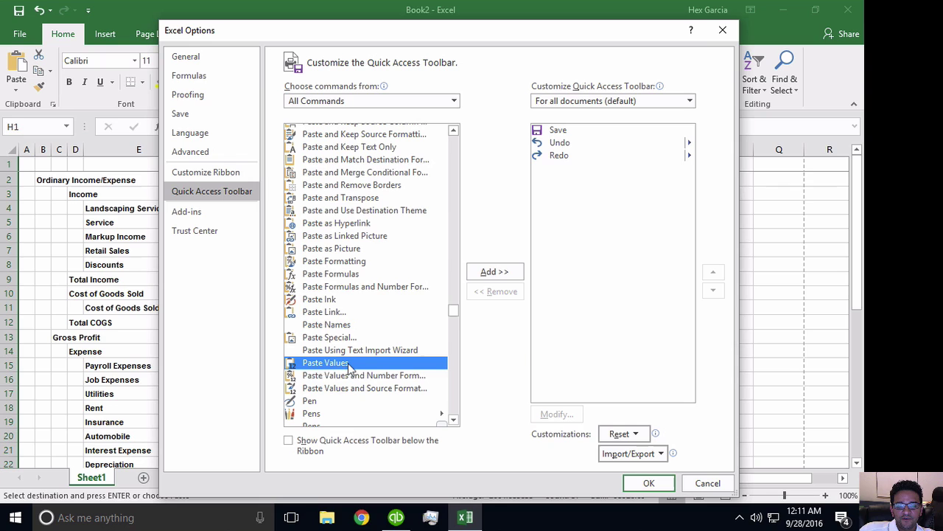
{"action": "left_click", "coordinate": [500, 273]}
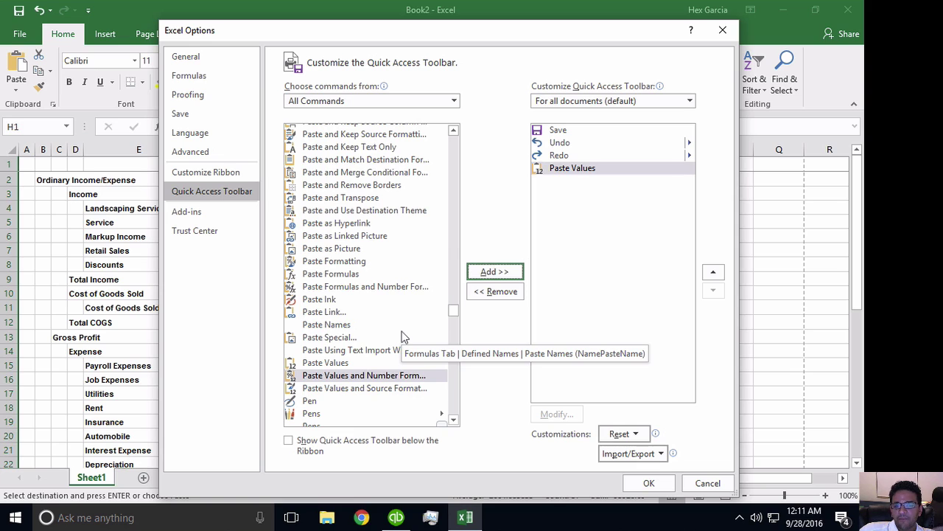
Step: Add the Paste Formatting command to the Quick Access Toolbar and apply the customization
{"action": "left_click", "coordinate": [362, 263]}
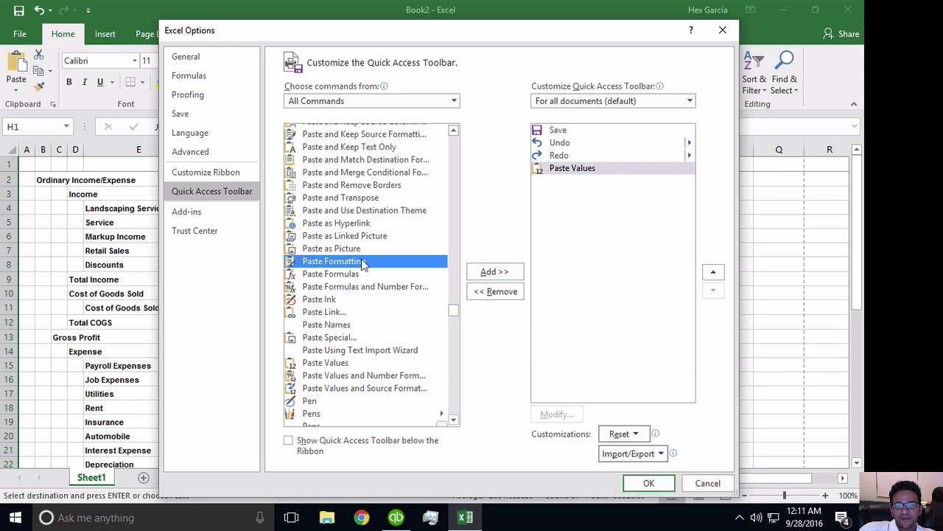
{"action": "left_click", "coordinate": [495, 271]}
{"action": "left_click", "coordinate": [589, 170]}
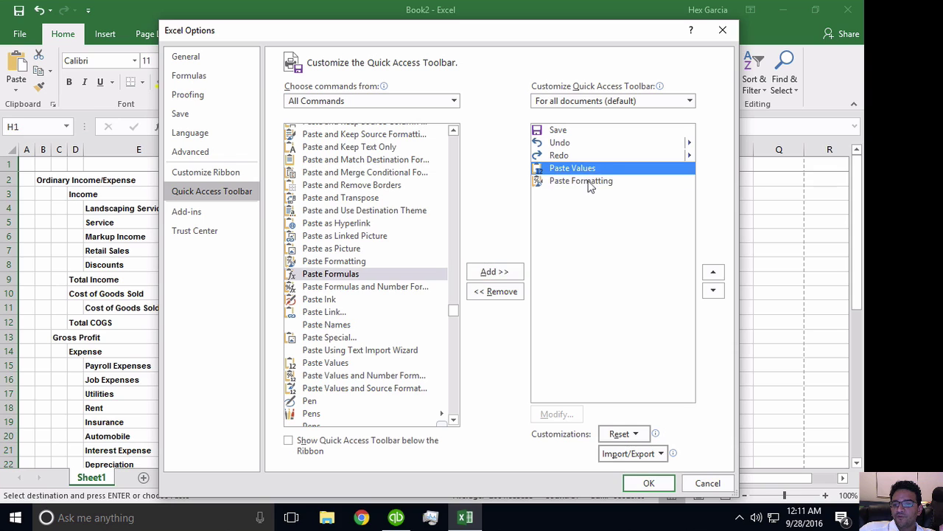
{"action": "left_click", "coordinate": [589, 185]}
{"action": "left_click", "coordinate": [594, 169]}
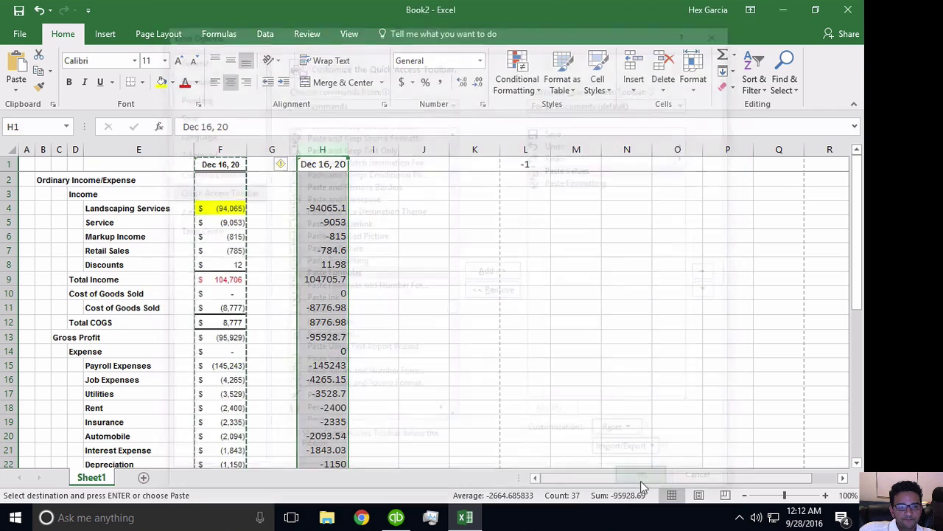
{"action": "left_click", "coordinate": [644, 483]}
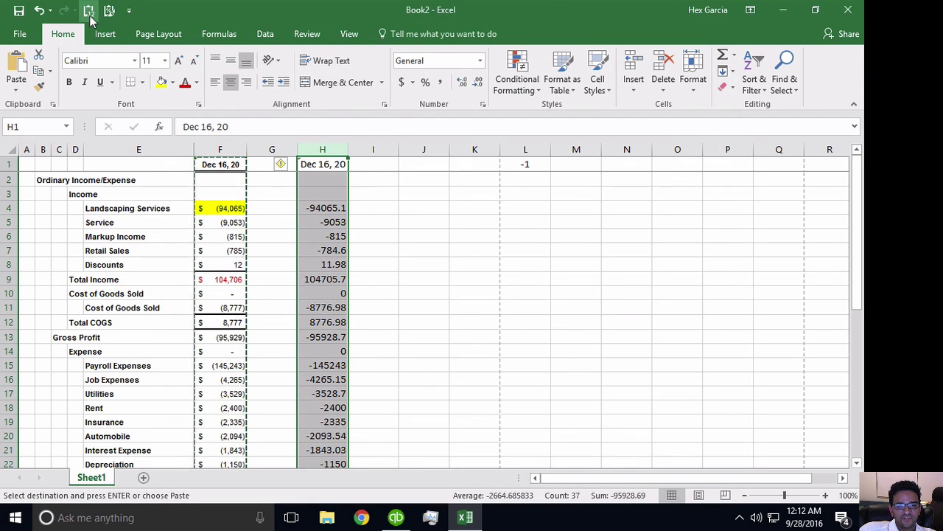
Step: Paste the copied column F into column M as values using the Quick Access Toolbar's Paste Values command
{"action": "left_click", "coordinate": [219, 149]}
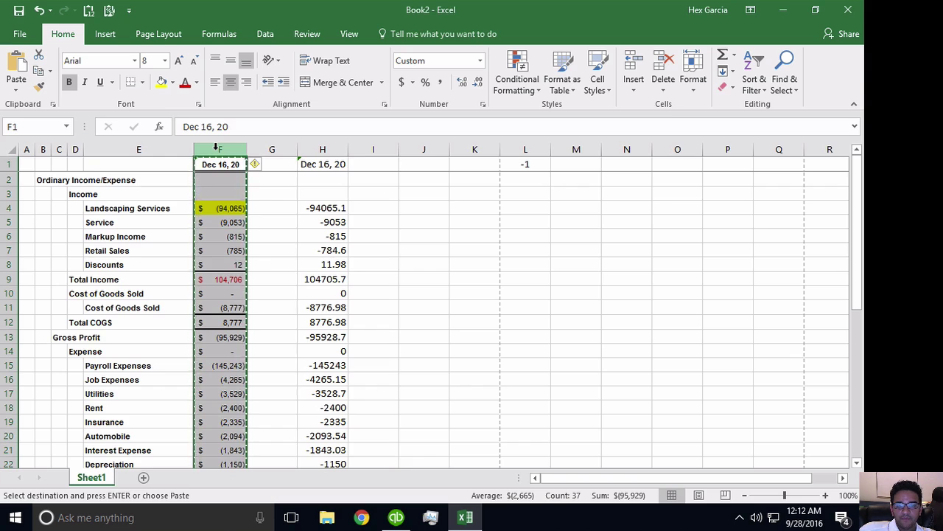
{"action": "left_click_drag", "start_coordinate": [428, 150], "coordinate": [576, 150]}
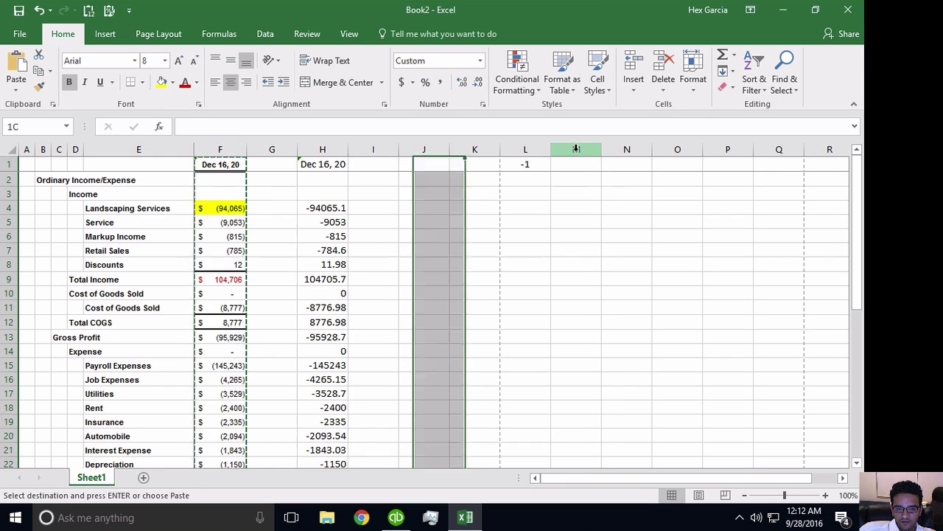
{"action": "left_click", "coordinate": [577, 150]}
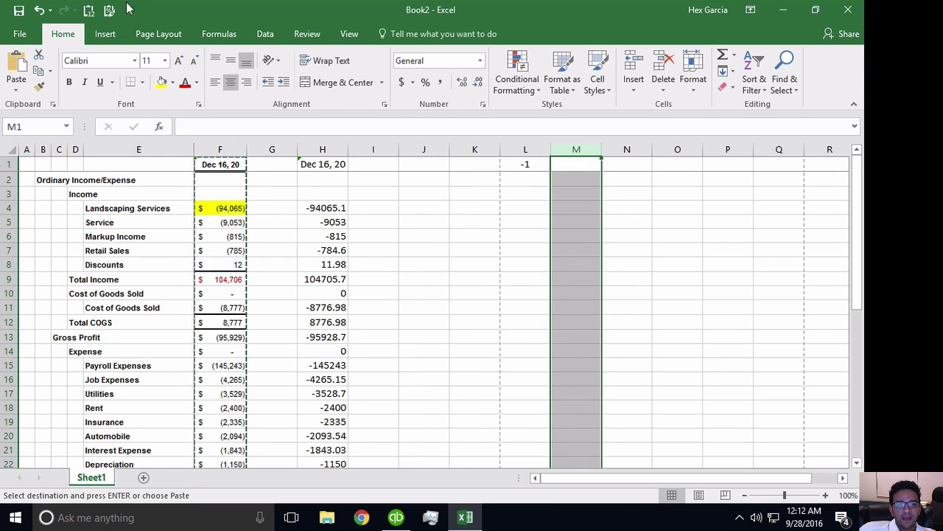
{"action": "left_click", "coordinate": [88, 12]}
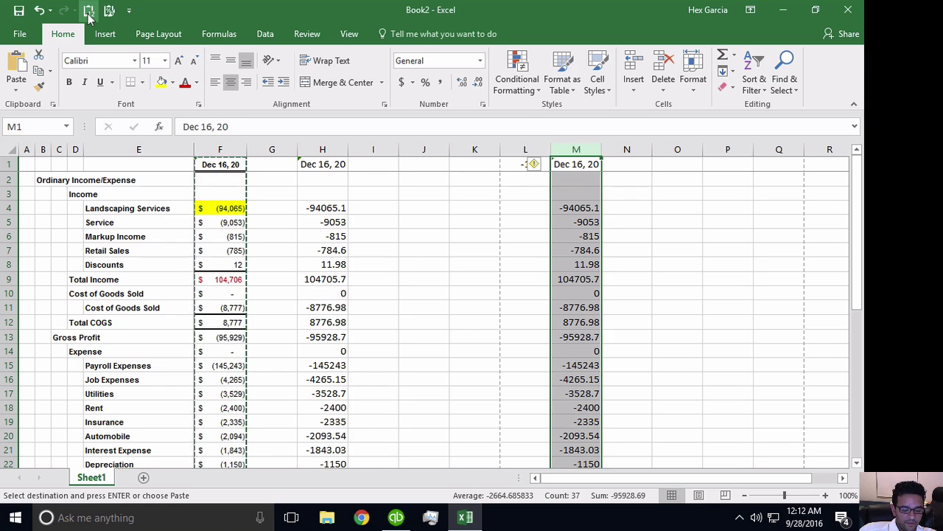
Step: Move the Quick Access Toolbar below the ribbon and return to the worksheet at cell L5
{"action": "left_click", "coordinate": [129, 13]}
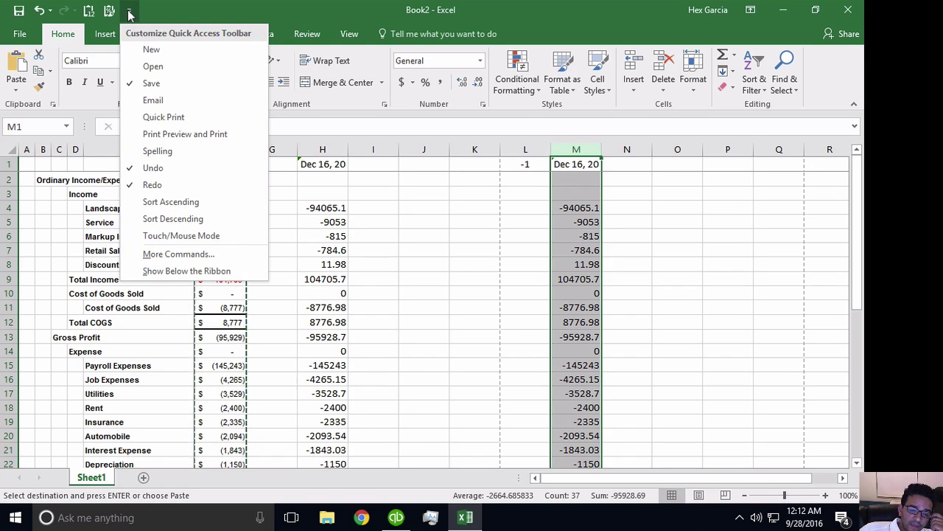
{"action": "left_click", "coordinate": [186, 272]}
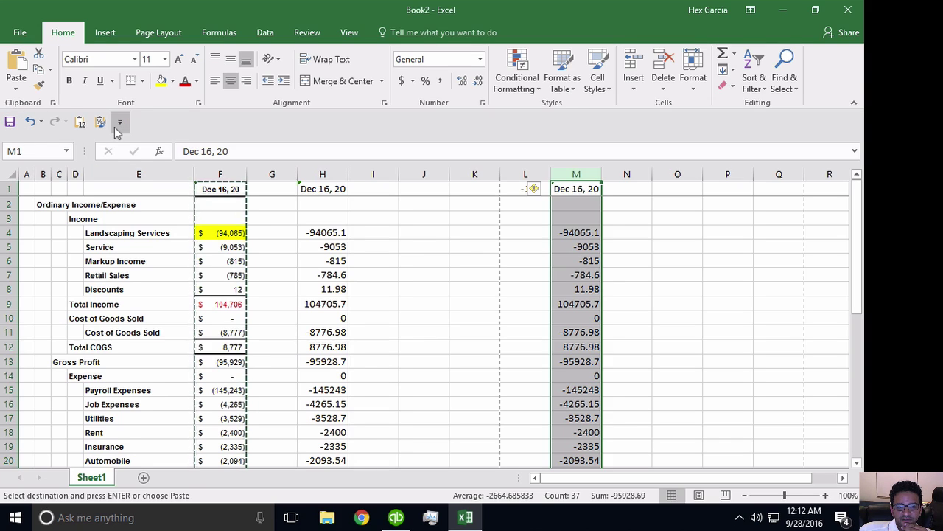
{"action": "left_click", "coordinate": [526, 246]}
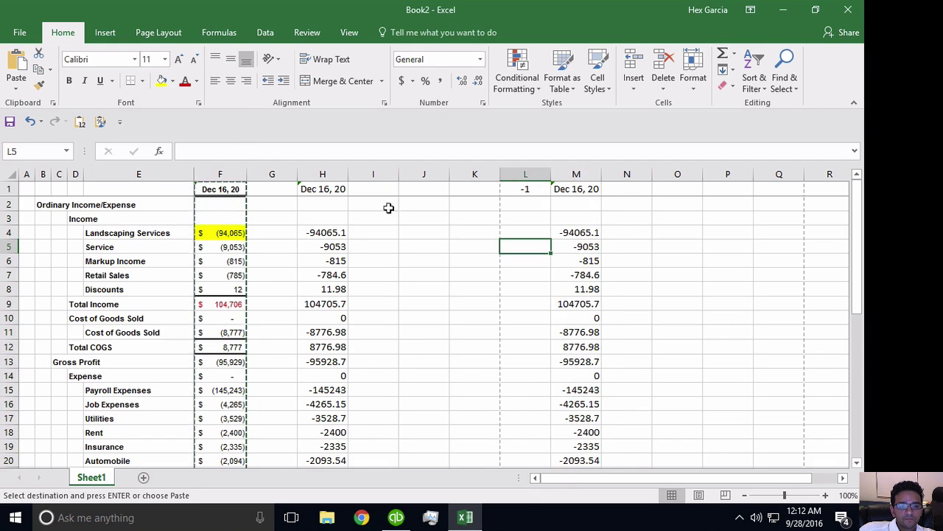
Step: Paste the copied column F into column K as values using the relocated Paste Values command
{"action": "left_click", "coordinate": [220, 174]}
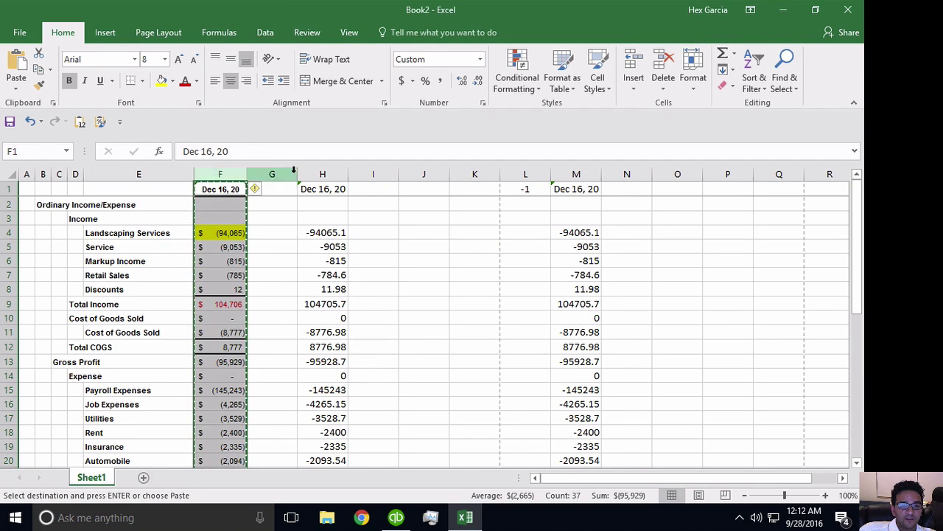
{"action": "left_click", "coordinate": [432, 174]}
{"action": "left_click", "coordinate": [491, 174]}
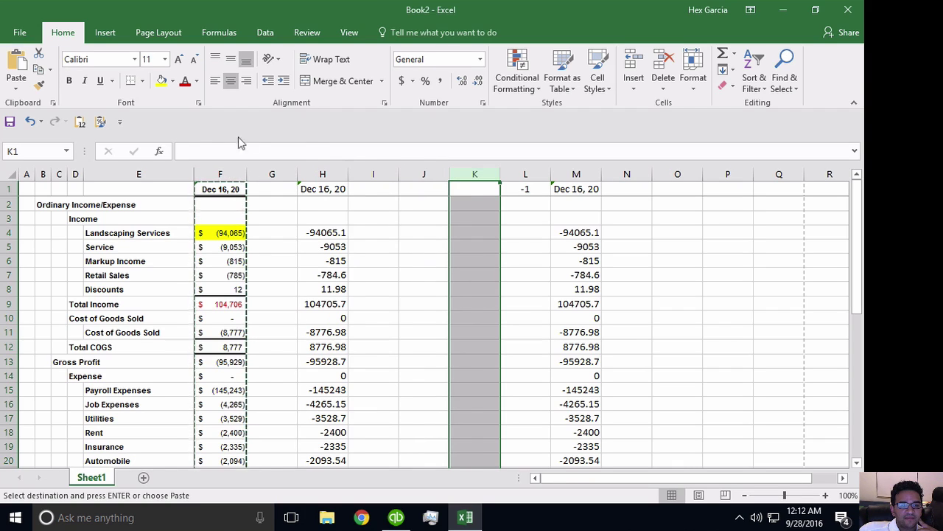
{"action": "left_click", "coordinate": [80, 122]}
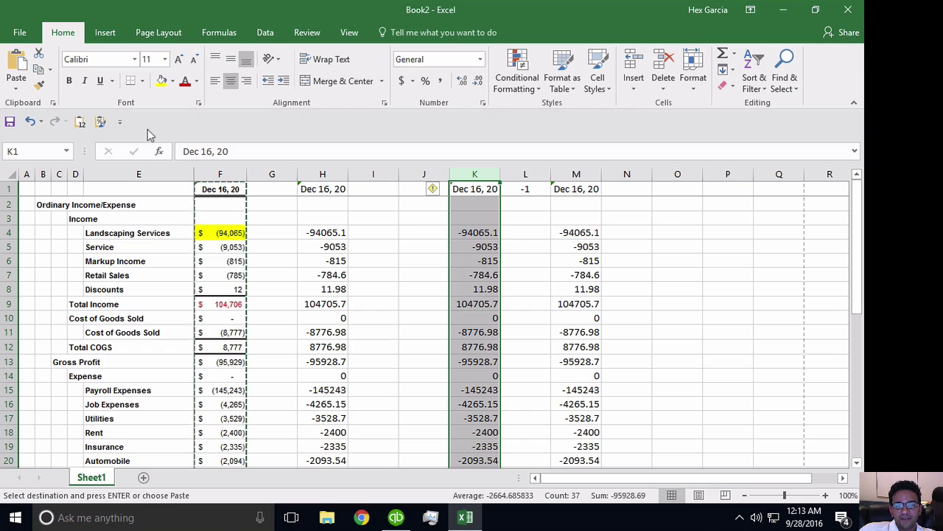
Step: Display the access key tips and examine those for Paste Values and Paste Formatting on the Quick Access Toolbar
{"action": "key", "text": "alt"}
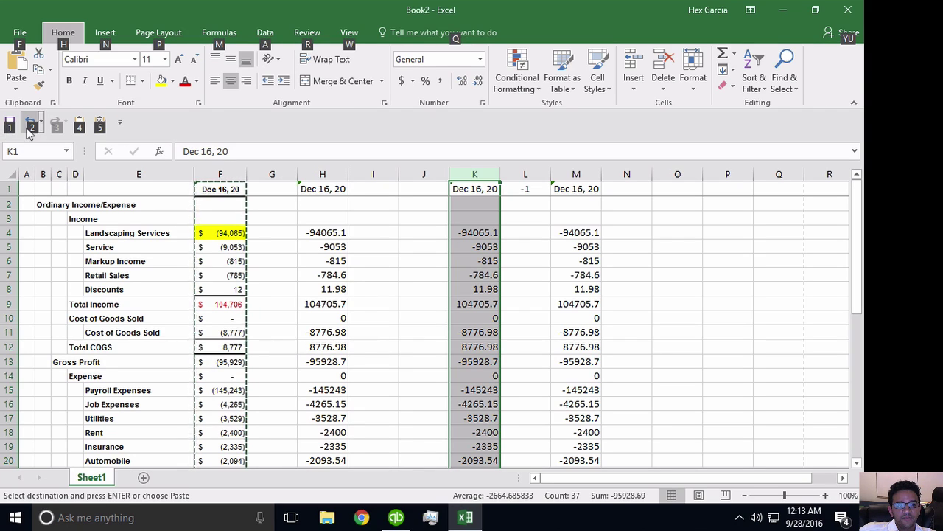
{"action": "left_click", "coordinate": [79, 127]}
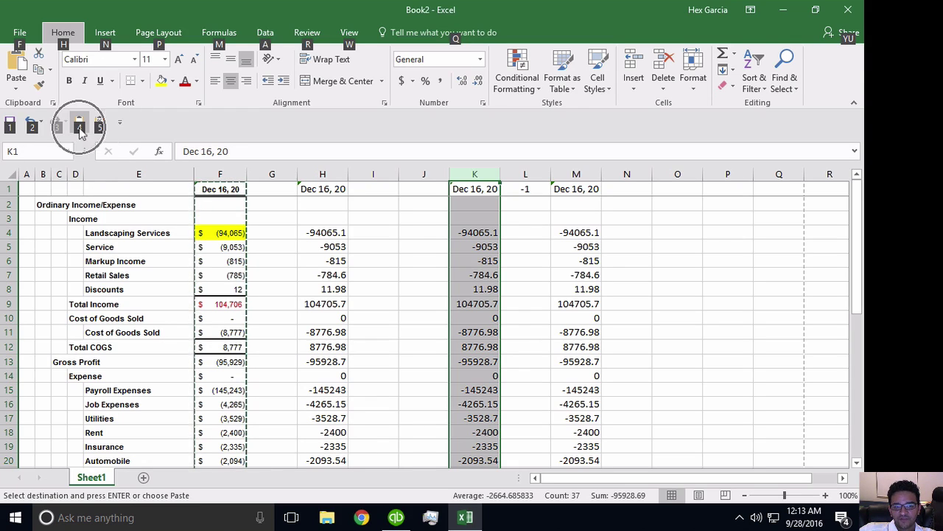
{"action": "left_click", "coordinate": [78, 128]}
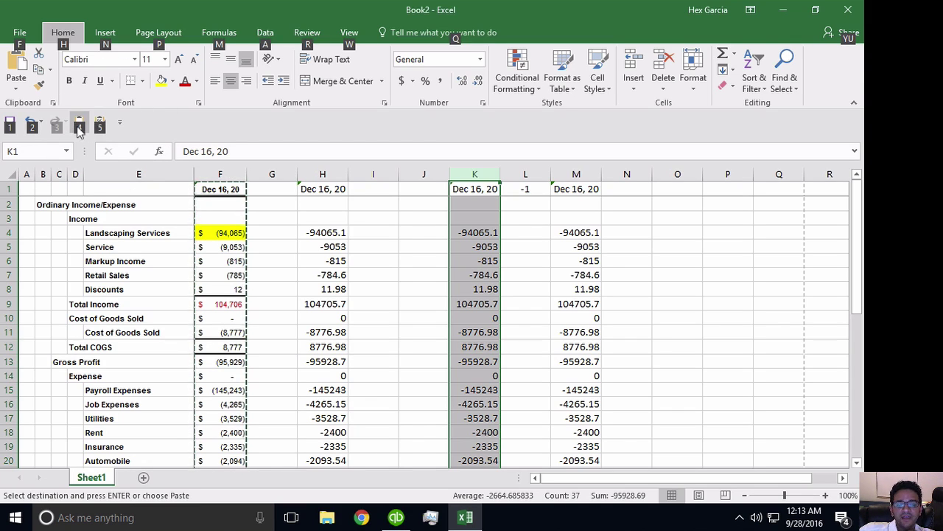
{"action": "left_click", "coordinate": [83, 127]}
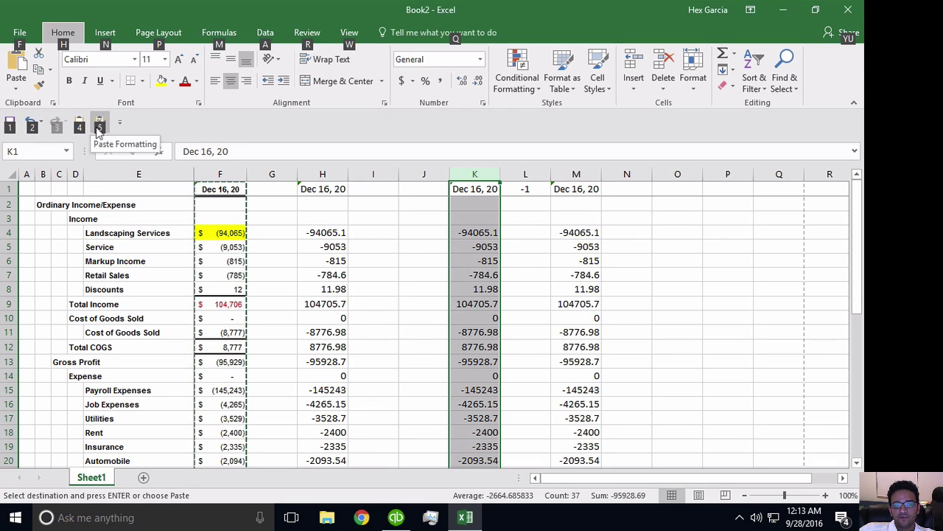
Step: Try pasting the copied column F's formatting onto column K with the Quick Access Toolbar's Paste Formatting command, and undo it
{"action": "left_click", "coordinate": [99, 128]}
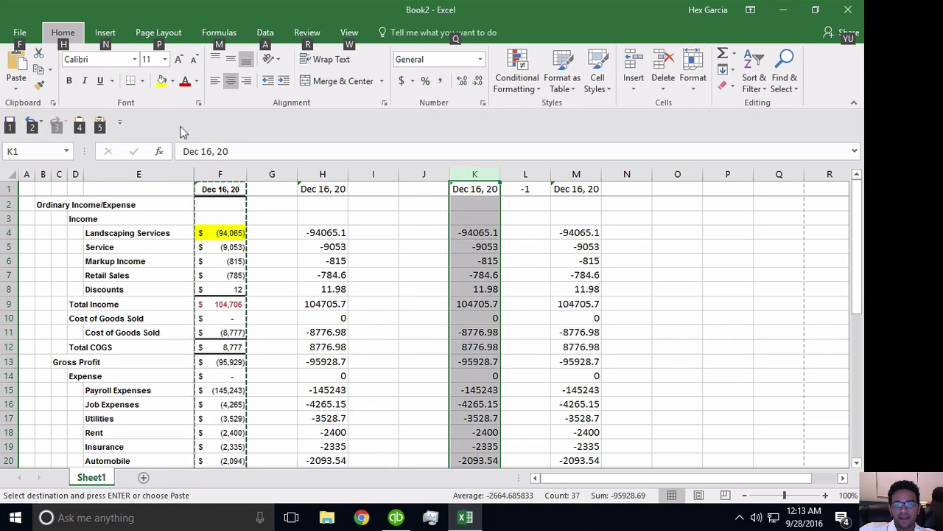
{"action": "key", "text": "alt"}
{"action": "left_click", "coordinate": [230, 173]}
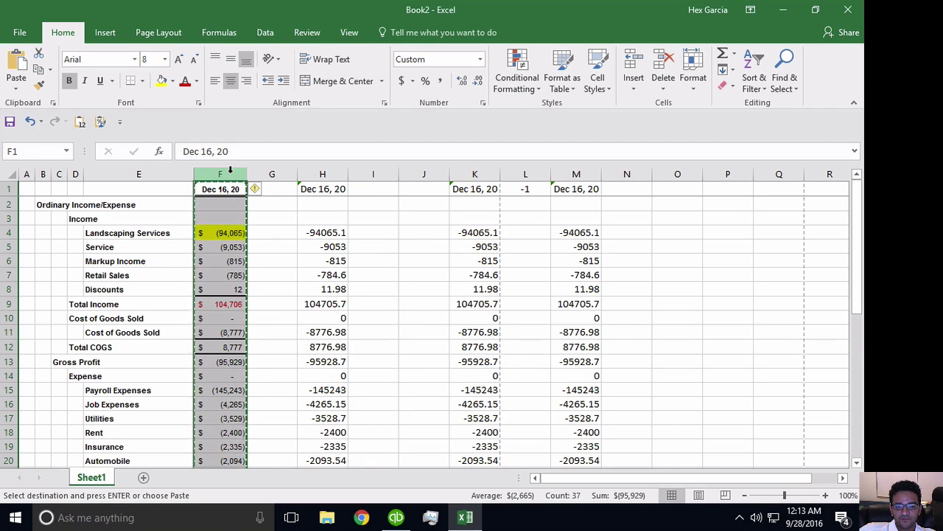
{"action": "left_click", "coordinate": [480, 168]}
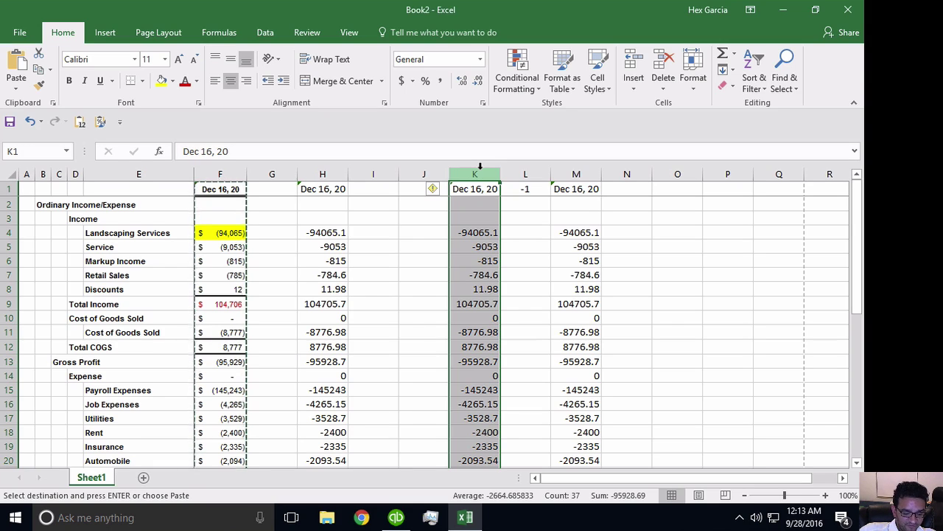
{"action": "key", "text": "alt+5"}
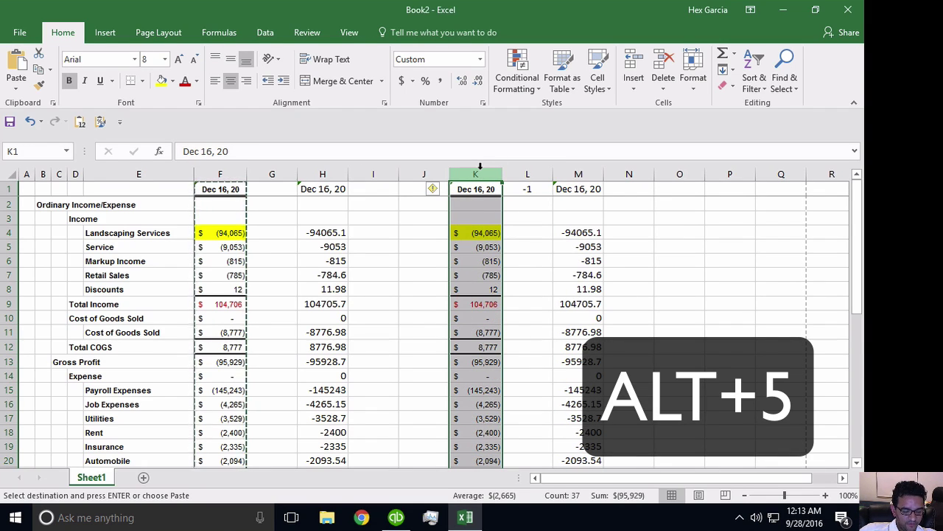
{"action": "key", "text": "ctrl+z"}
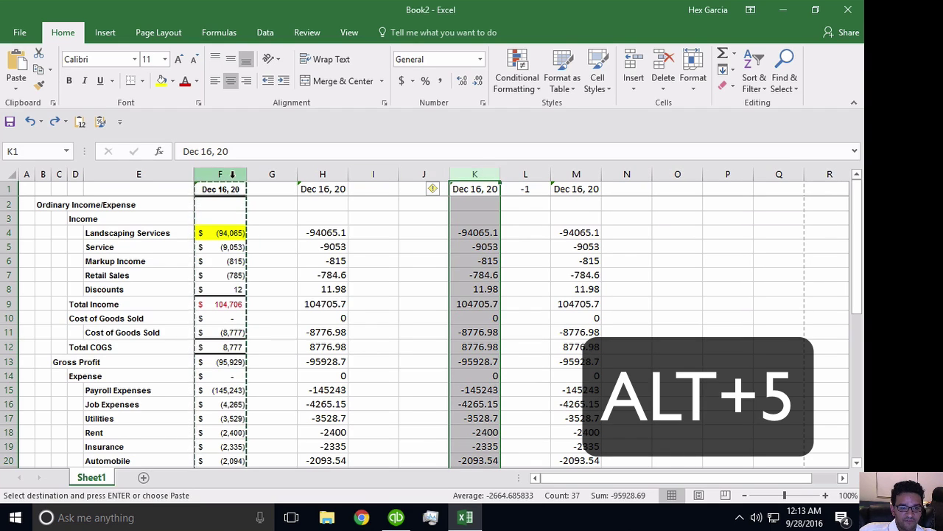
Step: Paste column F's formatting onto column K again, review the Quick Access Toolbar's access key tips, and return to the worksheet at cell P7
{"action": "left_click", "coordinate": [231, 174]}
{"action": "left_click", "coordinate": [476, 174]}
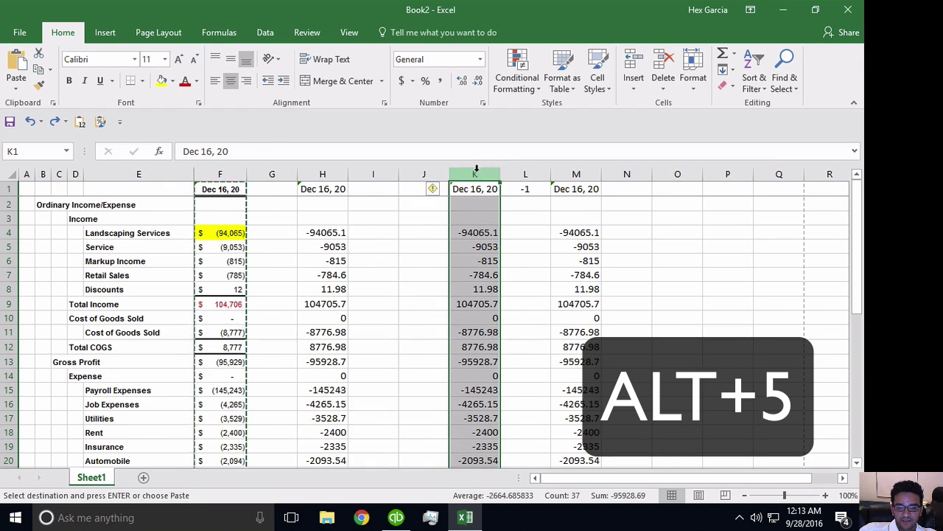
{"action": "left_click", "coordinate": [230, 174]}
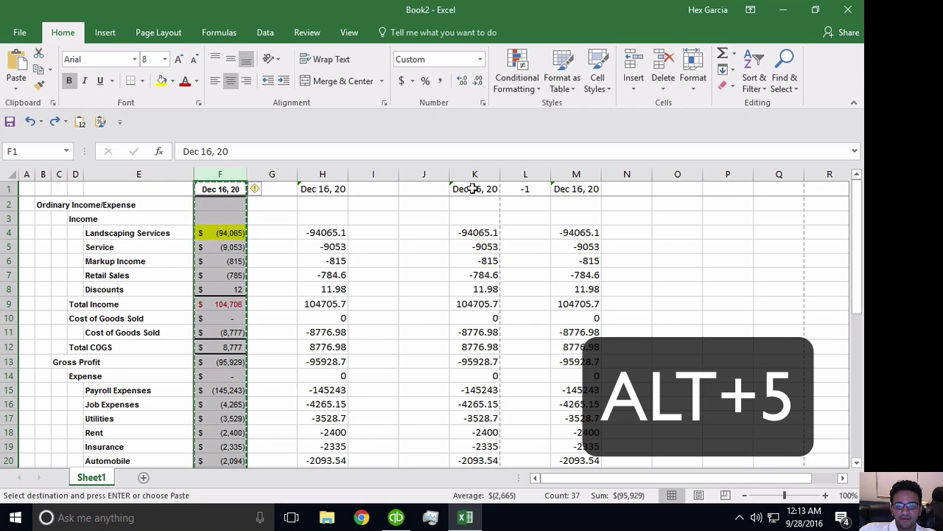
{"action": "left_click", "coordinate": [487, 172]}
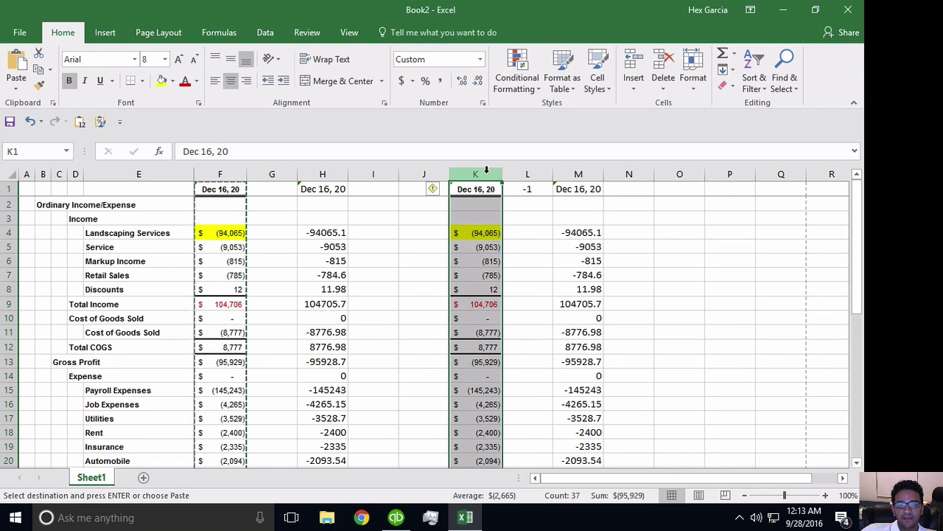
{"action": "key", "text": "alt"}
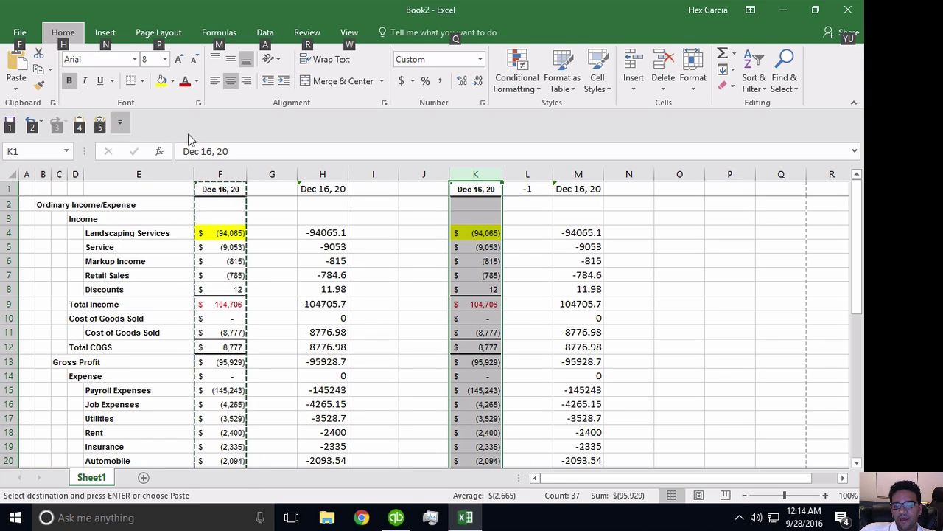
{"action": "left_click", "coordinate": [750, 271]}
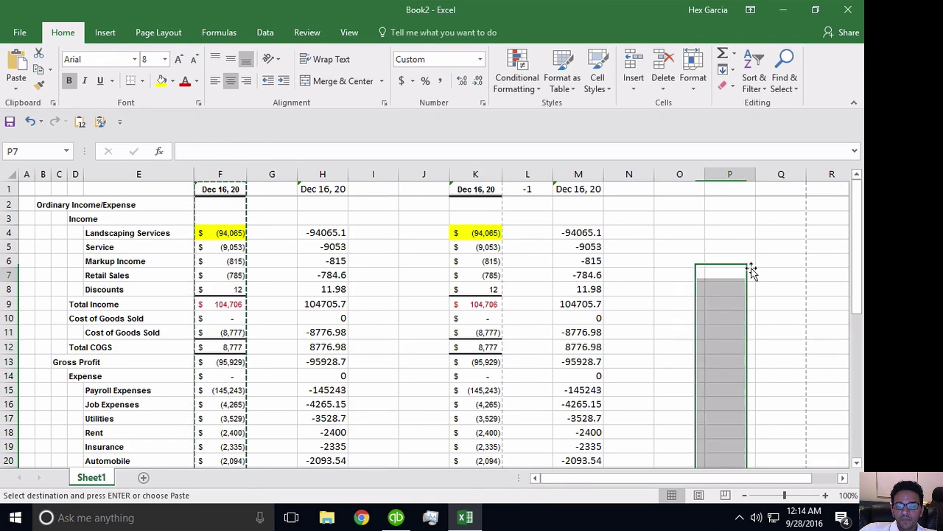